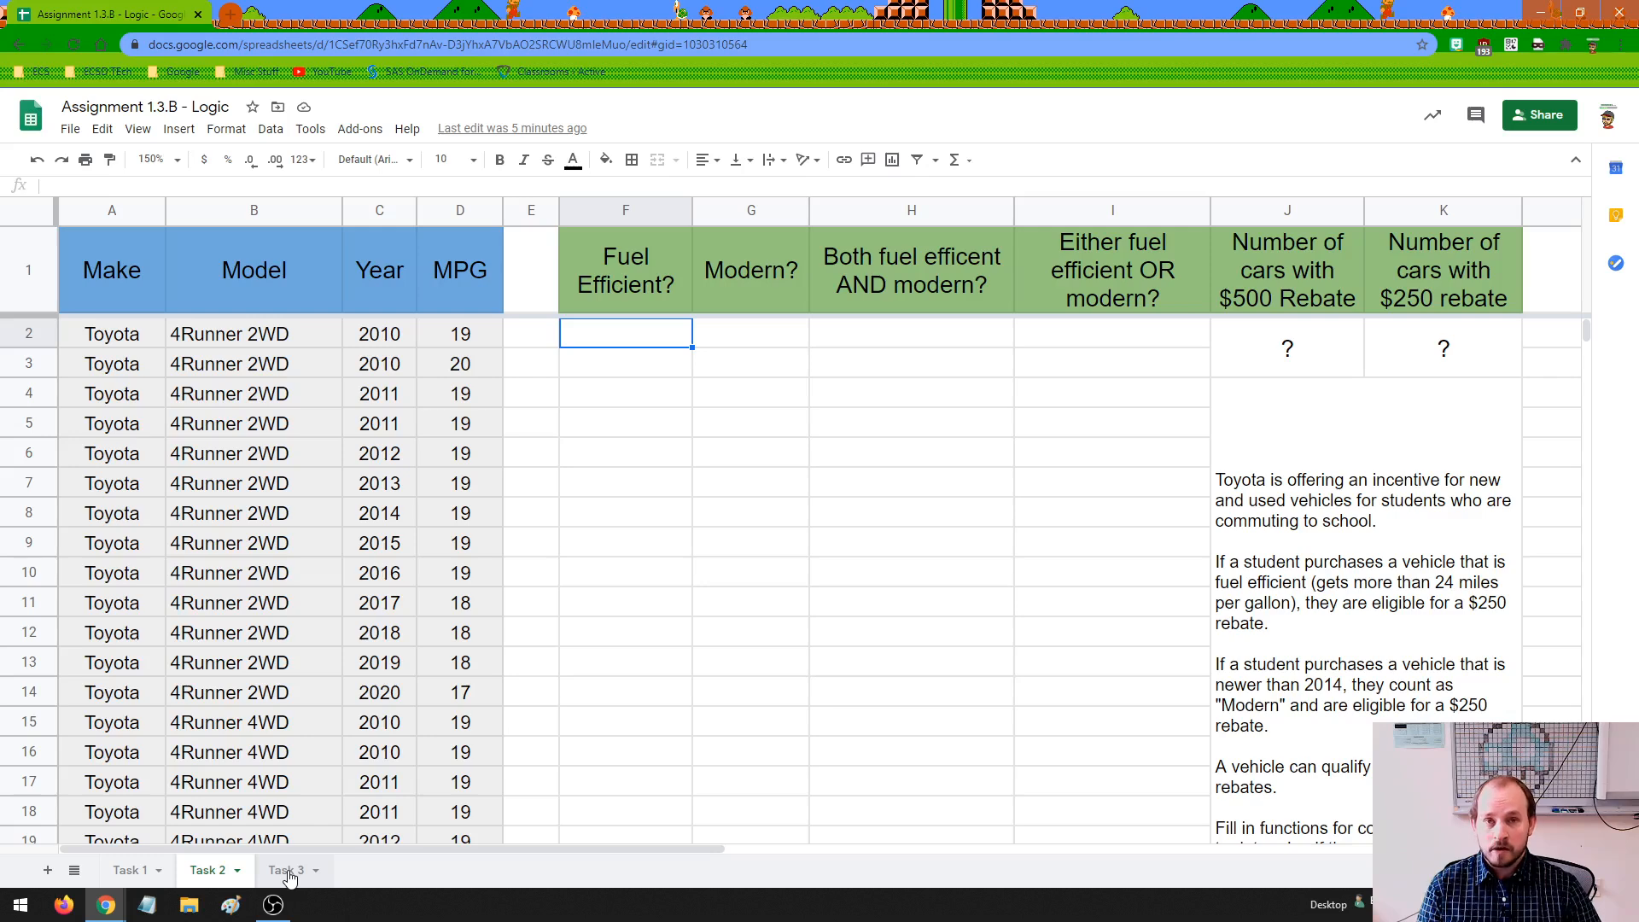
Step: Review the Task 3 sheet, and return to Task 1 to examine its Employee, Hours Worked, Part Time? and Over Time? columns
{"action": "left_click", "coordinate": [288, 871]}
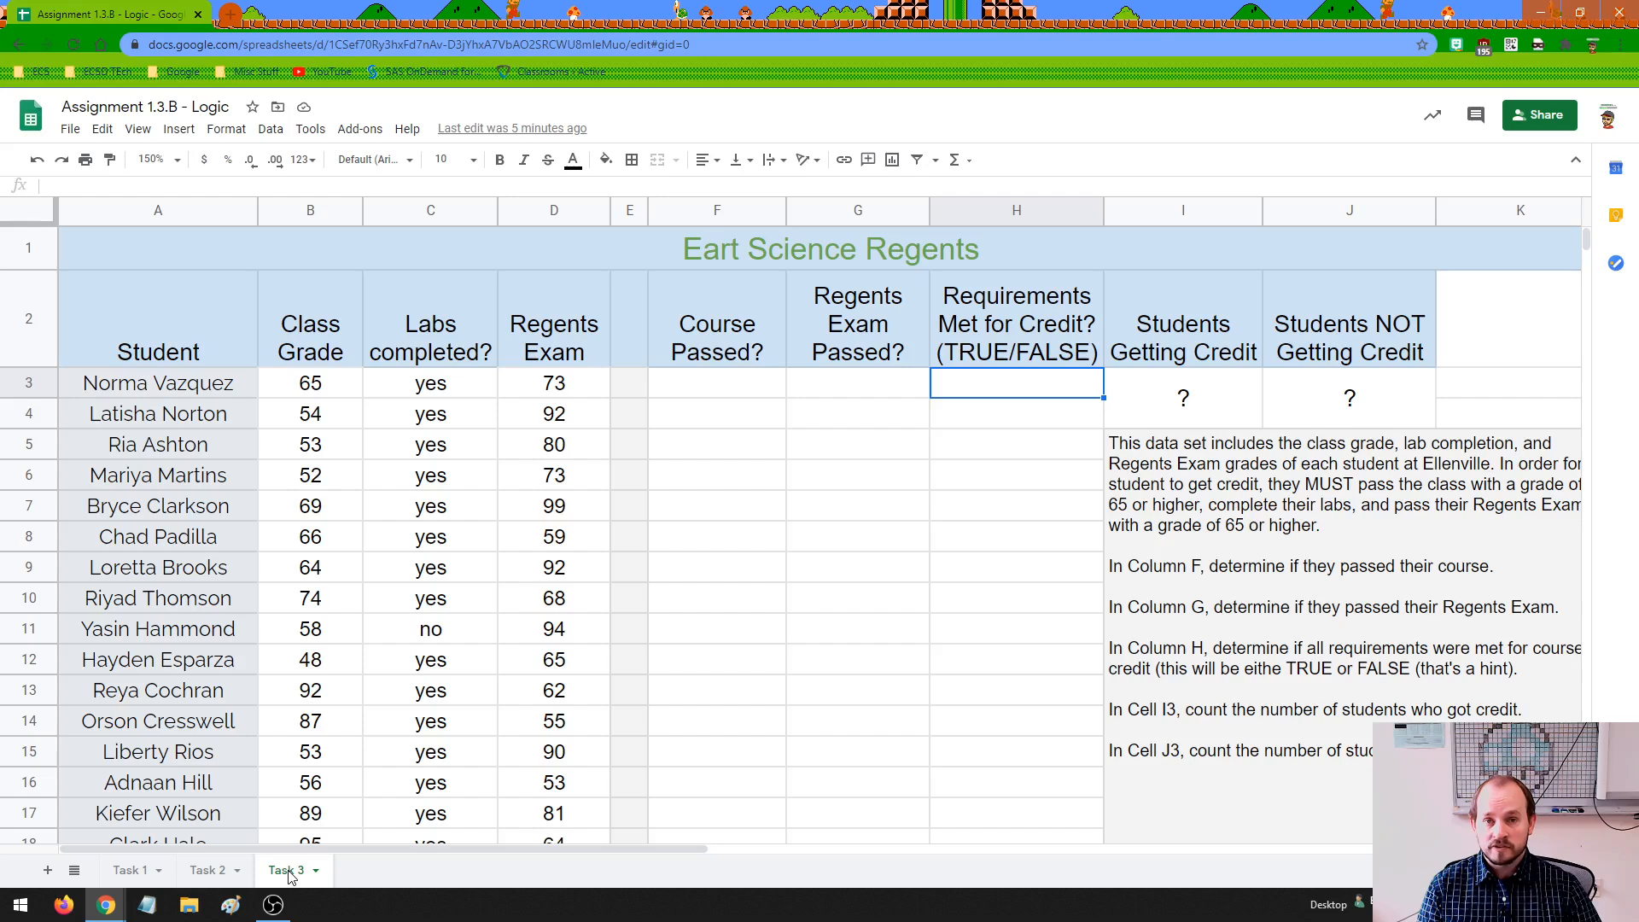
{"action": "left_click", "coordinate": [129, 870]}
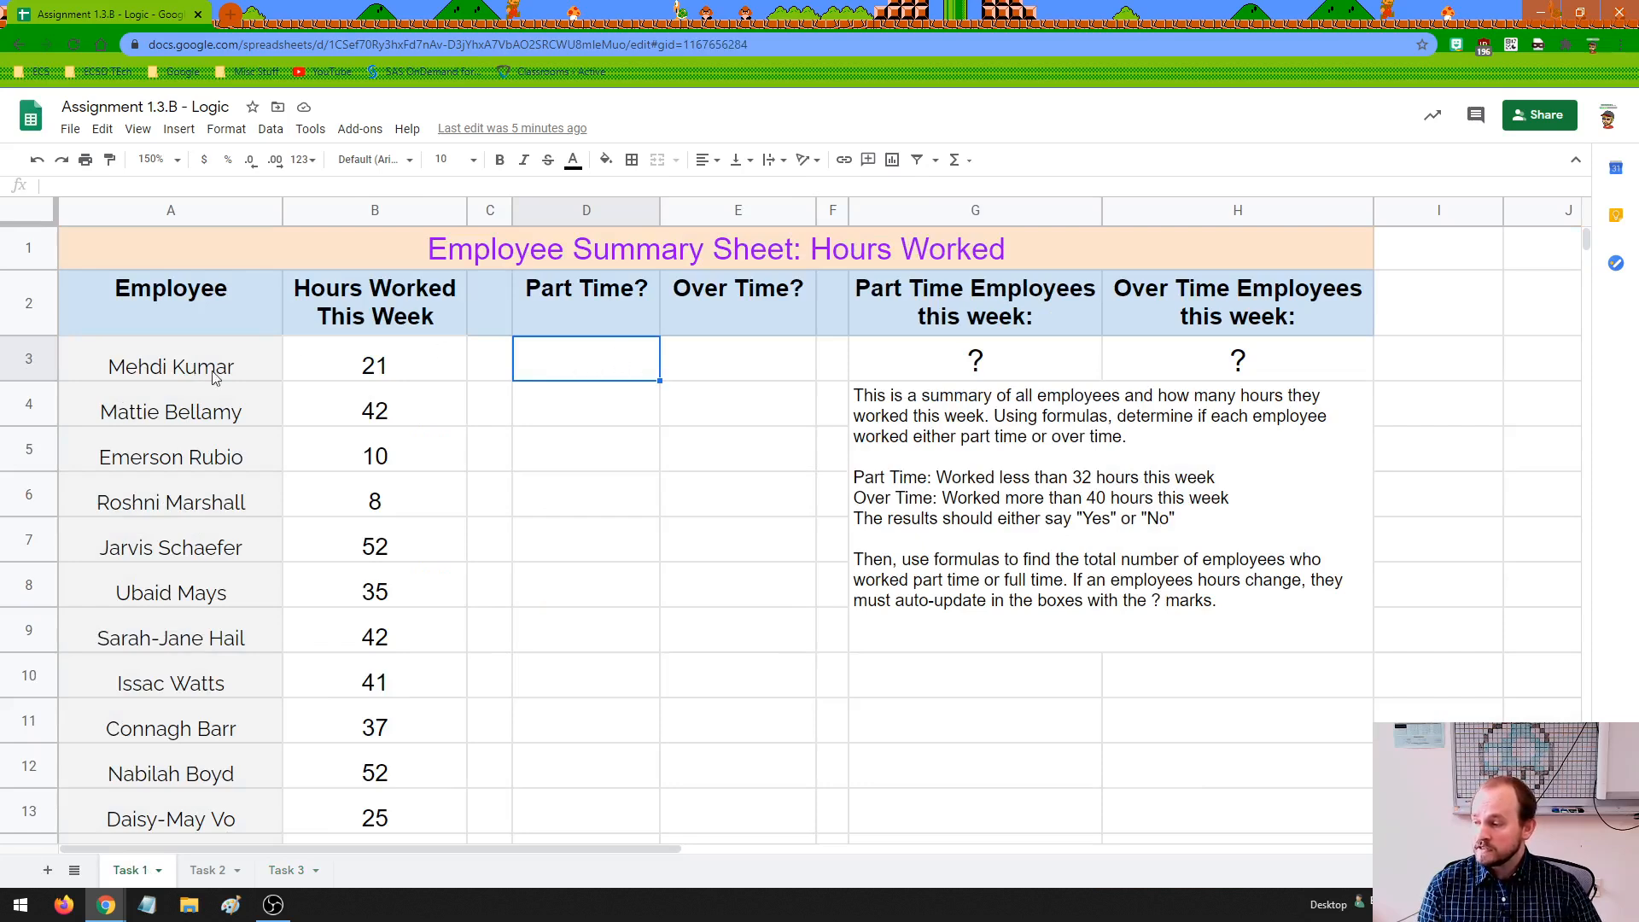
{"action": "left_click_drag", "start_coordinate": [191, 313], "coordinate": [218, 809]}
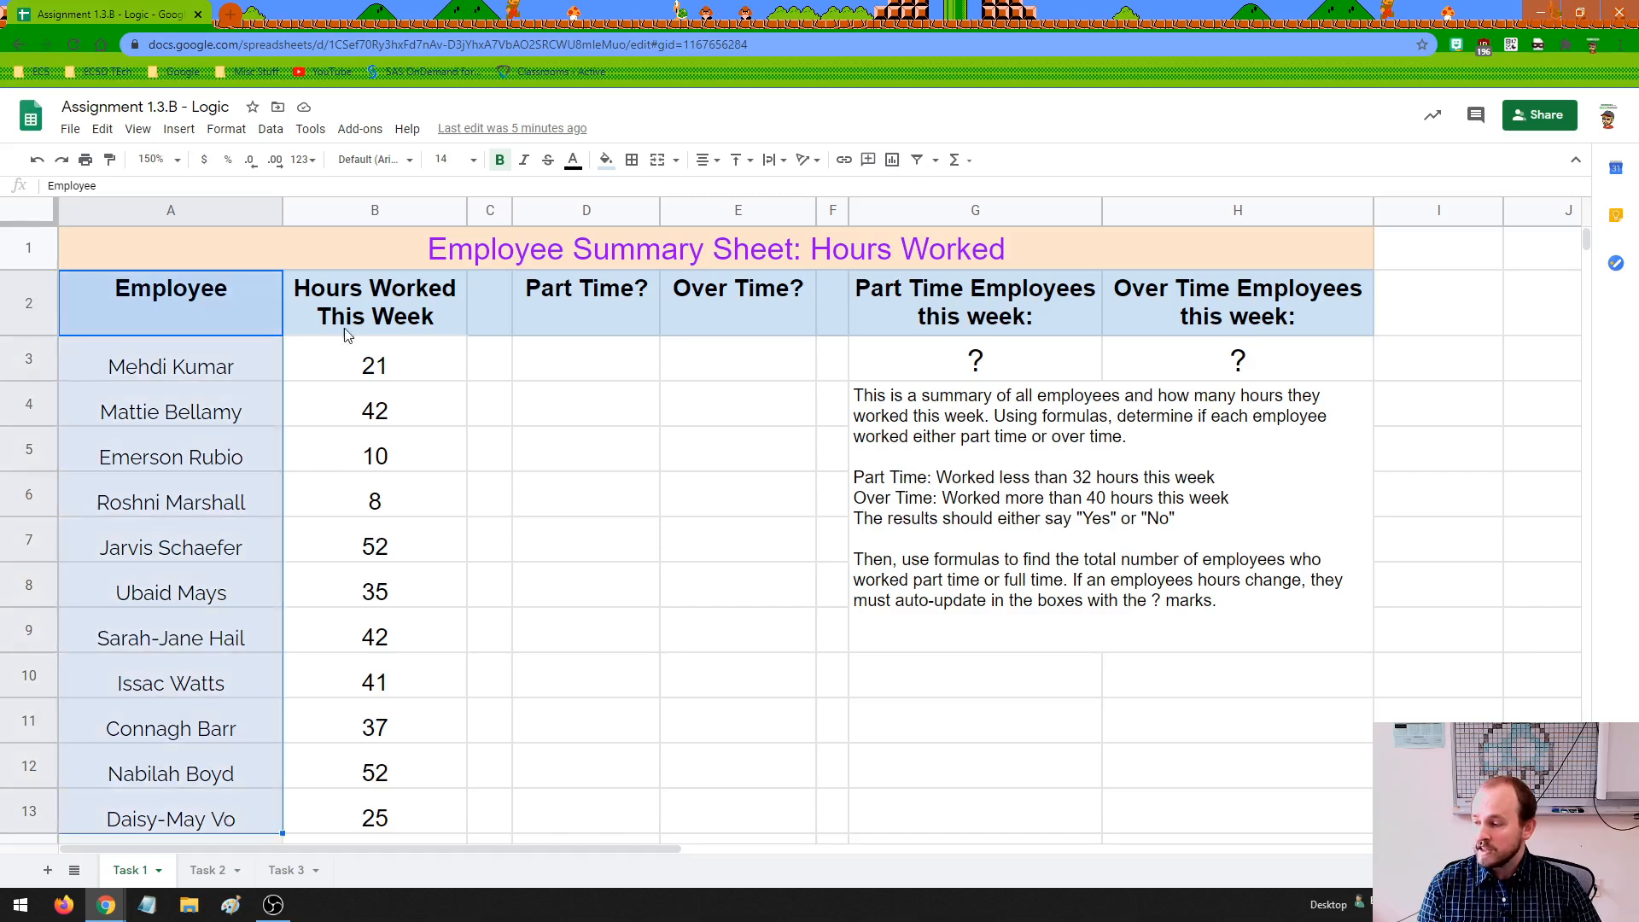
{"action": "left_click_drag", "start_coordinate": [346, 331], "coordinate": [405, 809]}
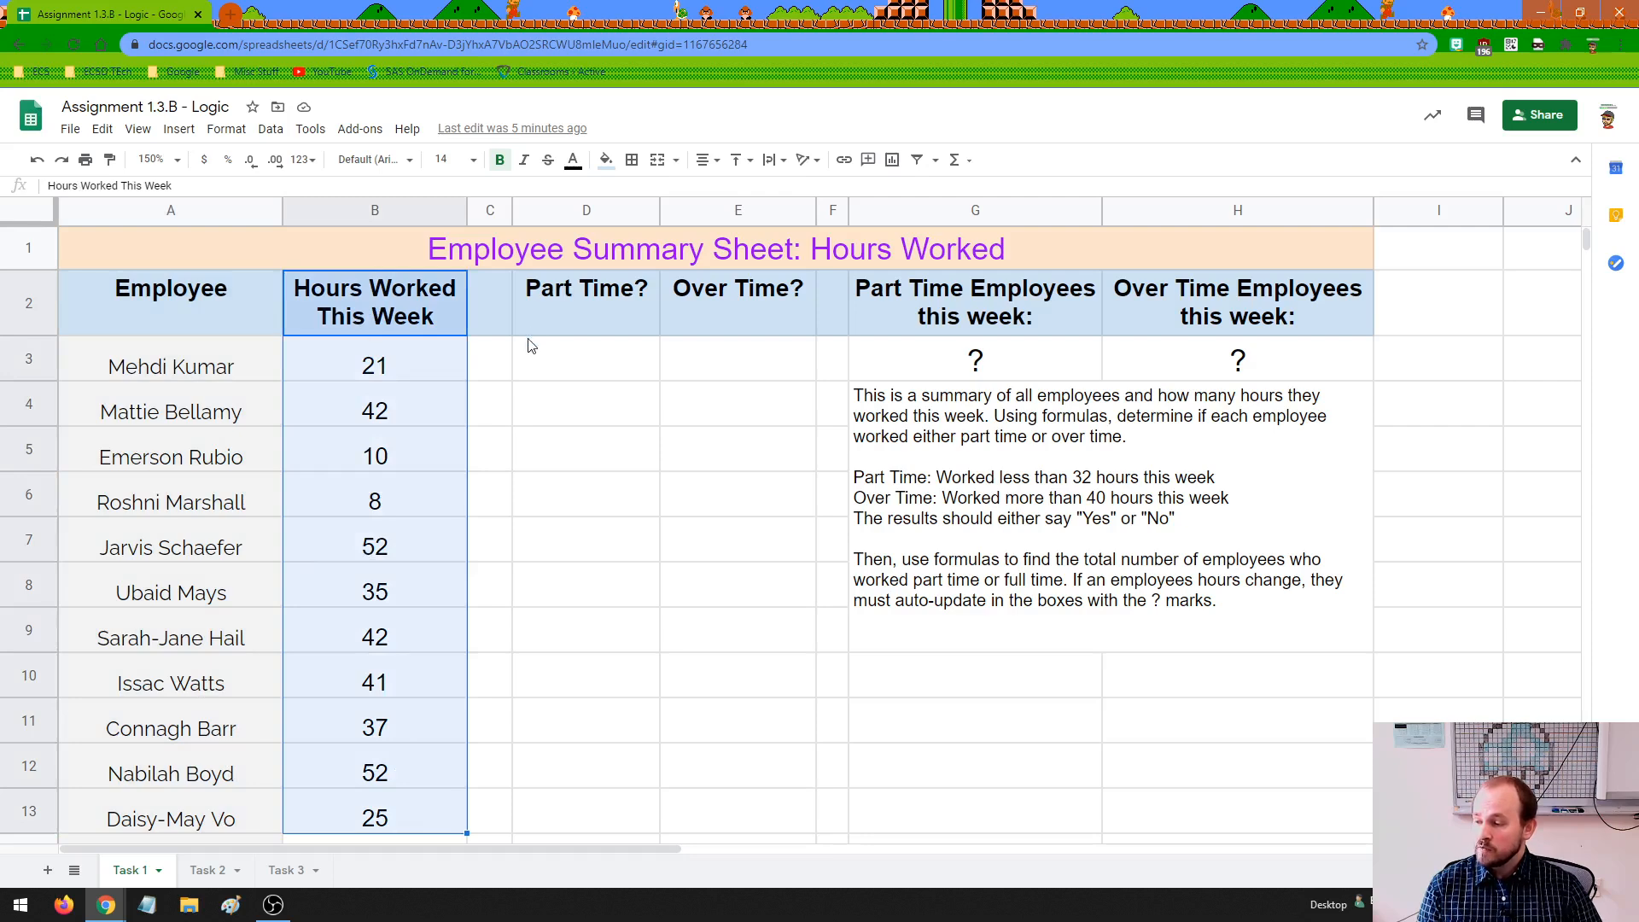
{"action": "left_click", "coordinate": [582, 358]}
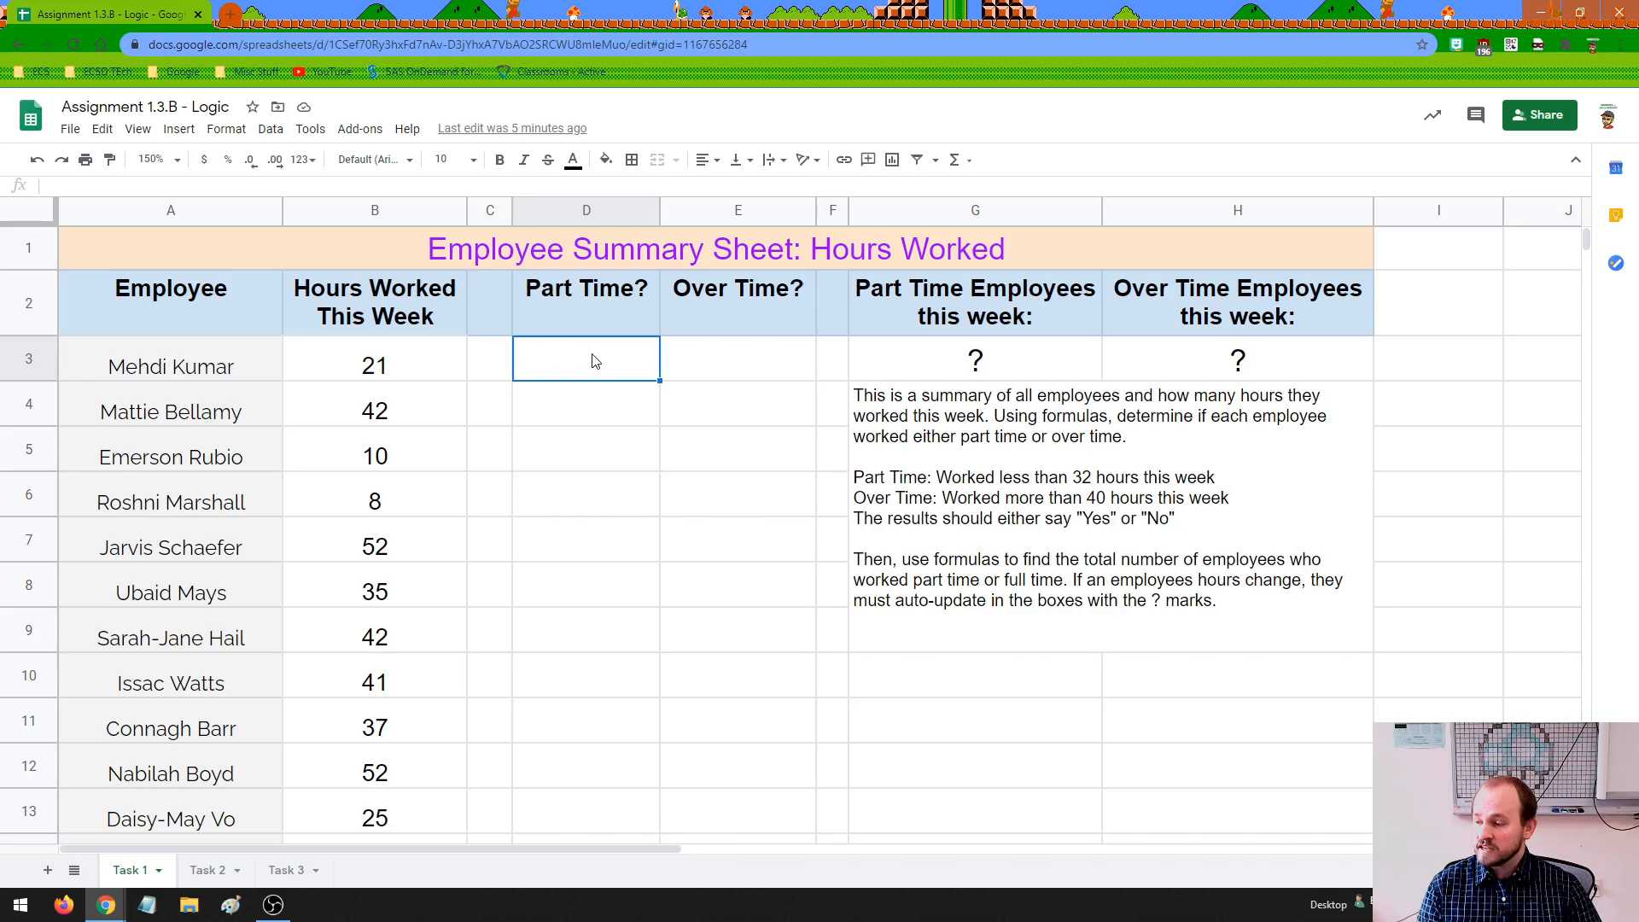
{"action": "left_click_drag", "start_coordinate": [595, 361], "coordinate": [585, 801]}
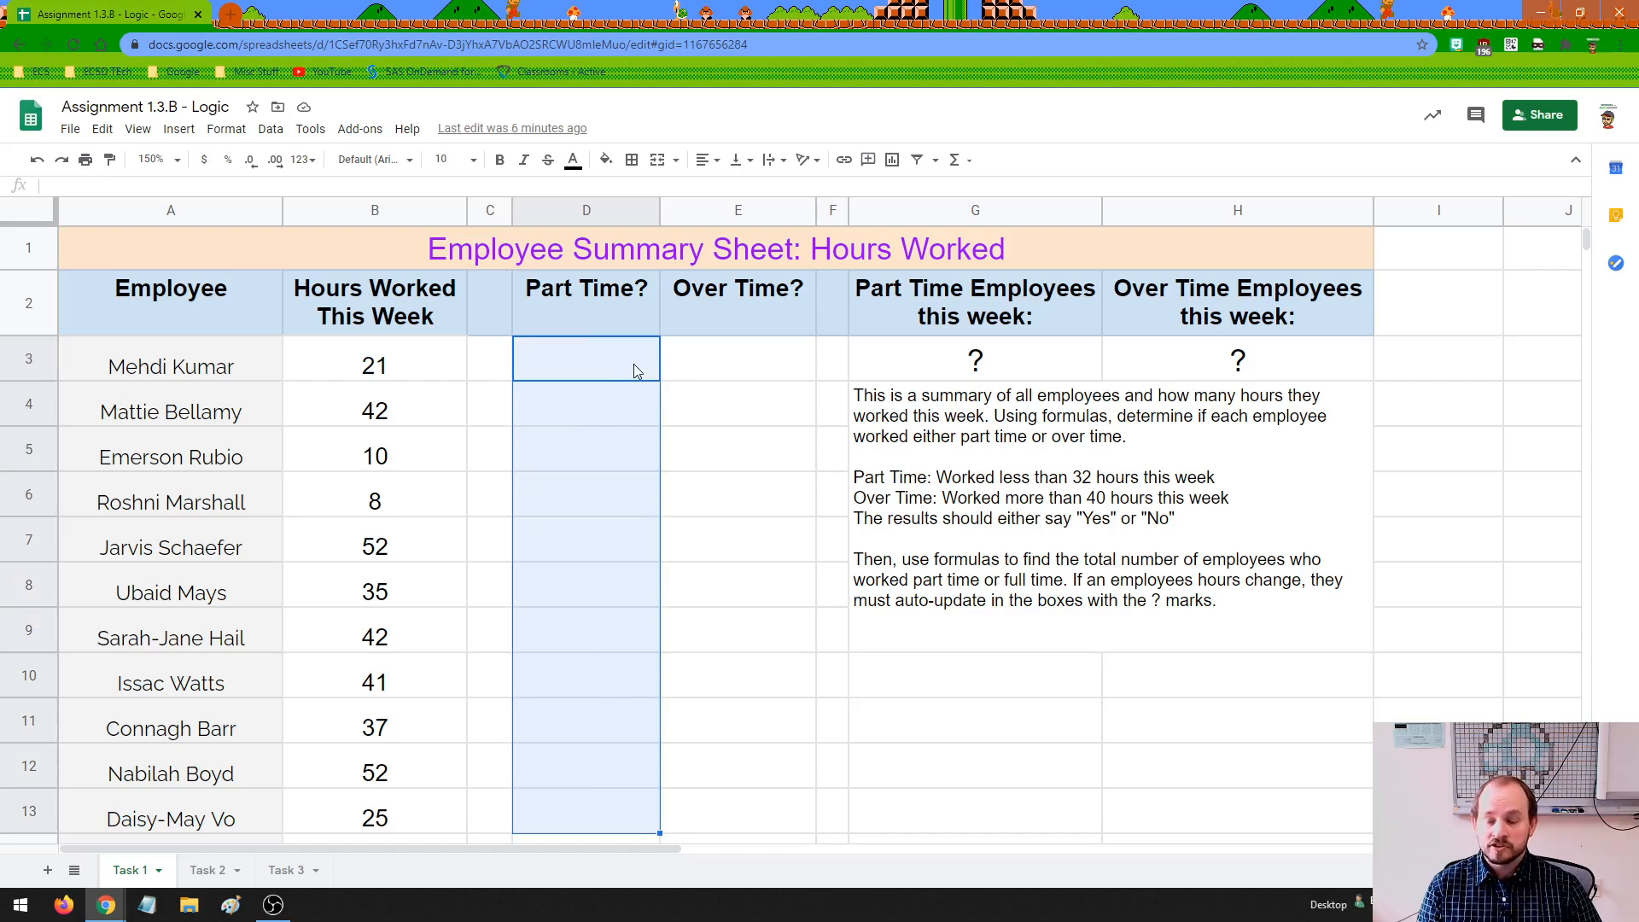
{"action": "left_click", "coordinate": [731, 367]}
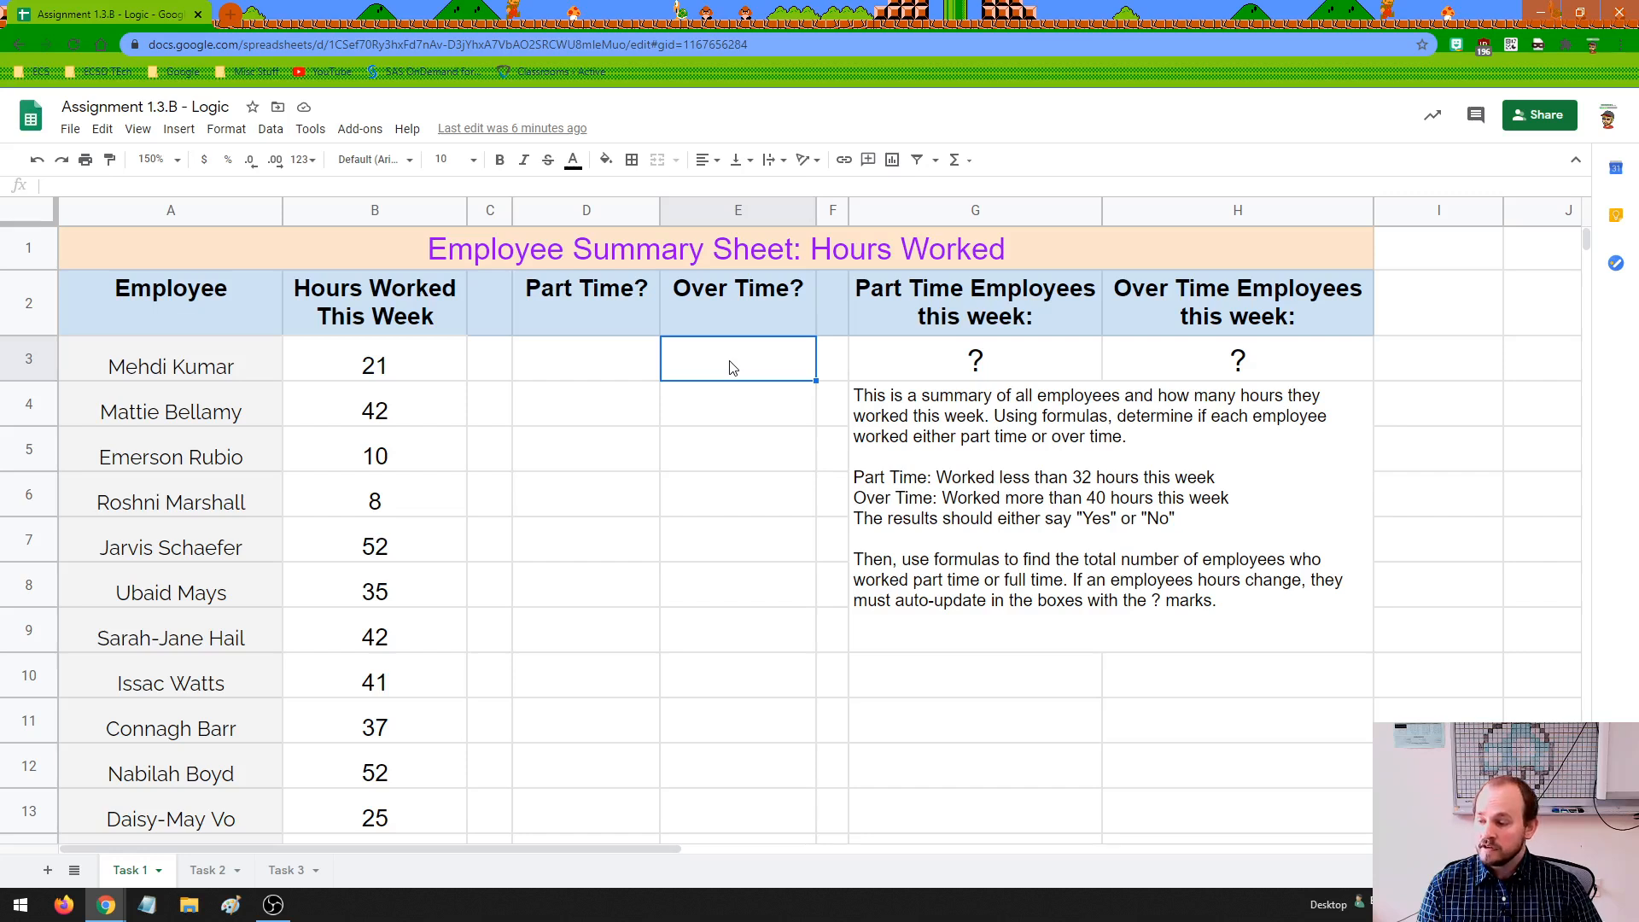
{"action": "left_click_drag", "start_coordinate": [754, 362], "coordinate": [746, 801]}
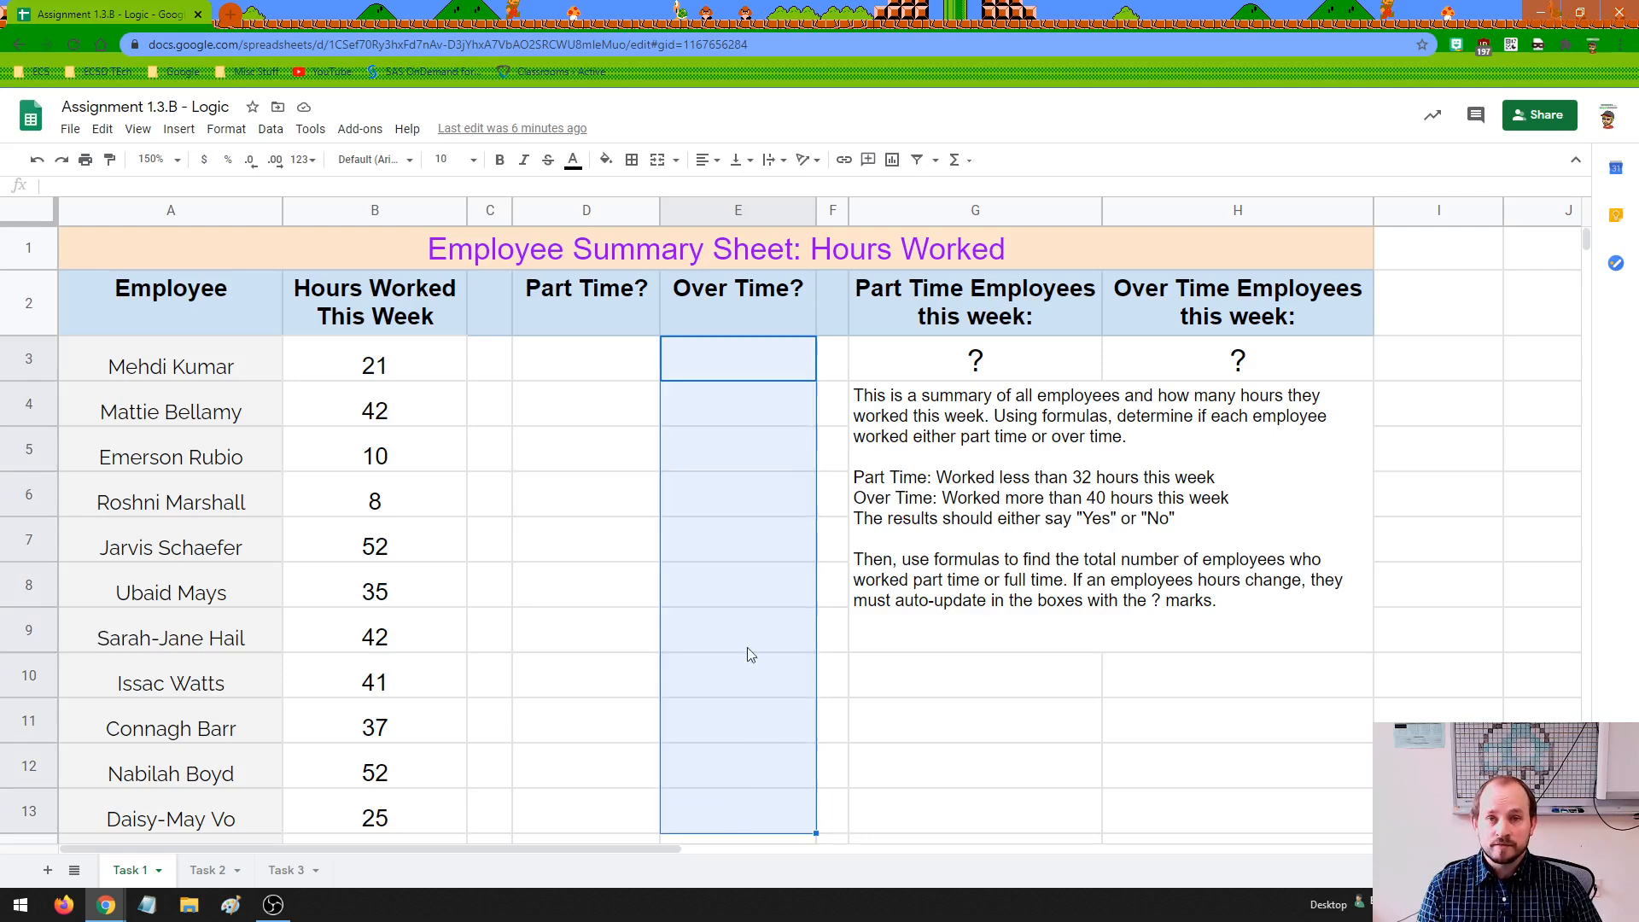
{"action": "left_click", "coordinate": [726, 359]}
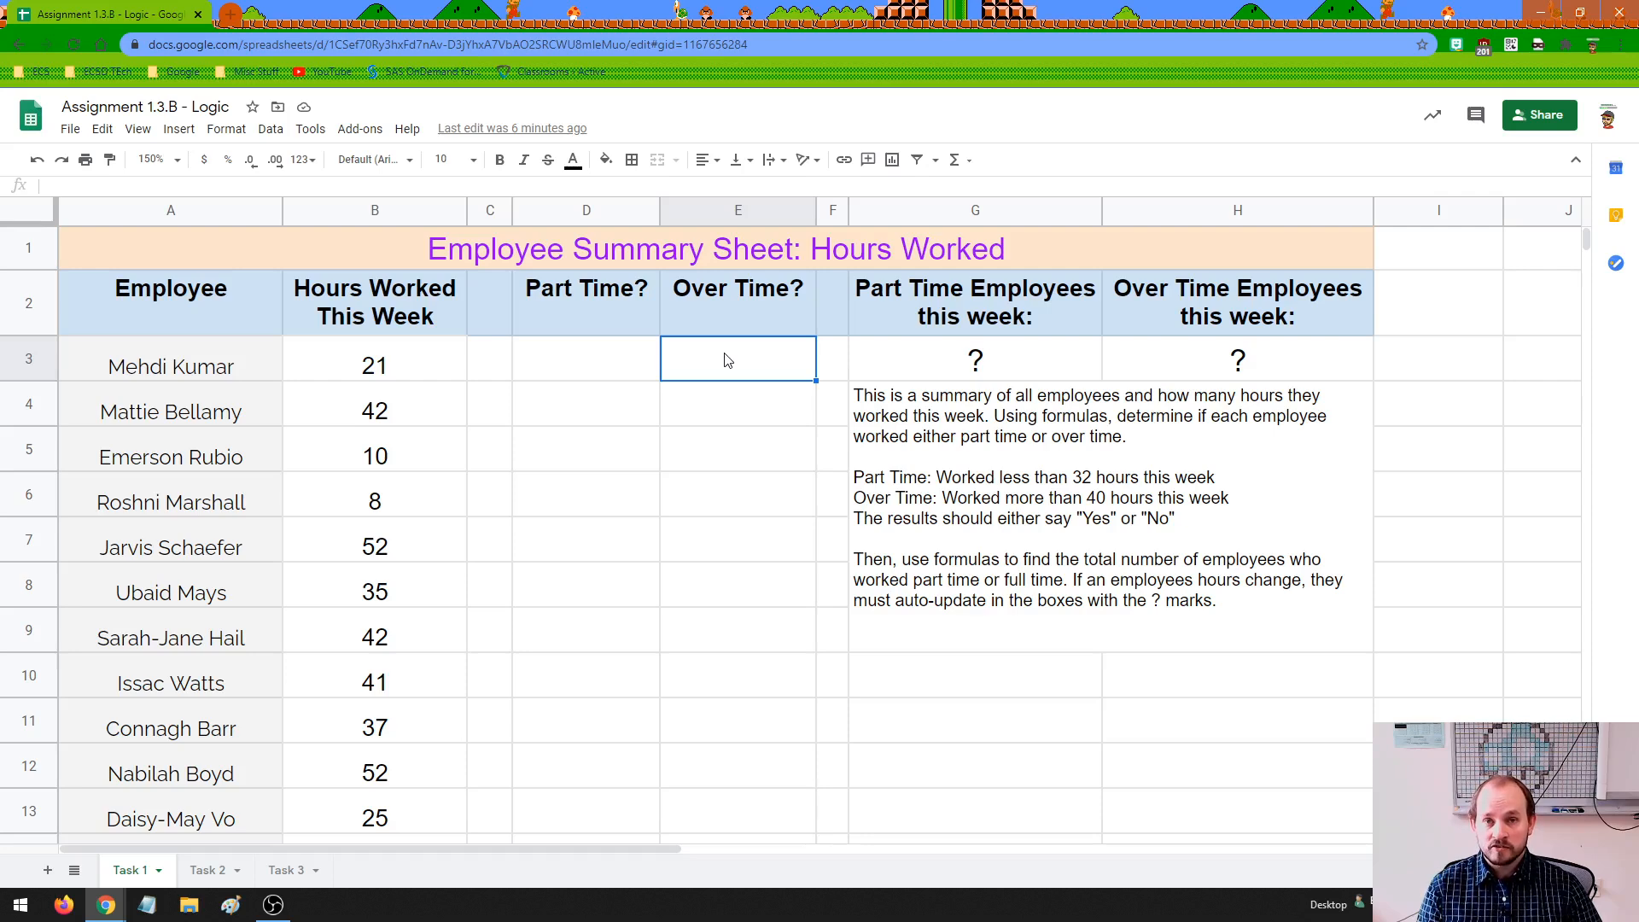
Step: Examine the Part Time? and Over Time? answer cells, the two employee total cells G3 and H3, and the first employee's hours
{"action": "left_click", "coordinate": [753, 314]}
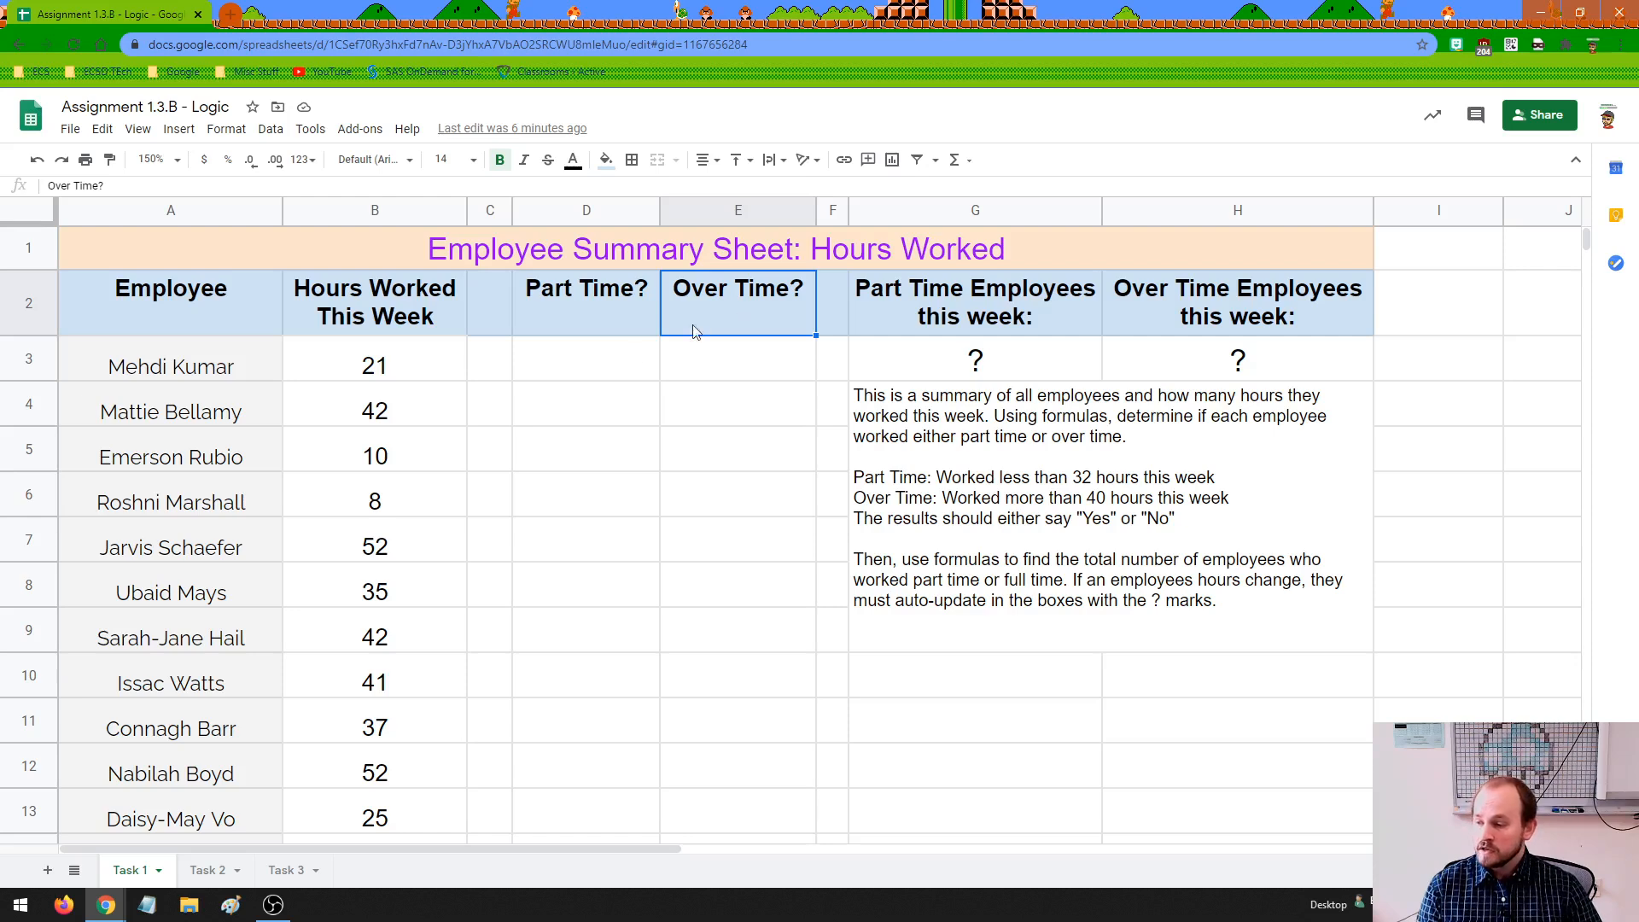
{"action": "left_click_drag", "start_coordinate": [608, 367], "coordinate": [722, 753]}
{"action": "left_click", "coordinate": [594, 371]}
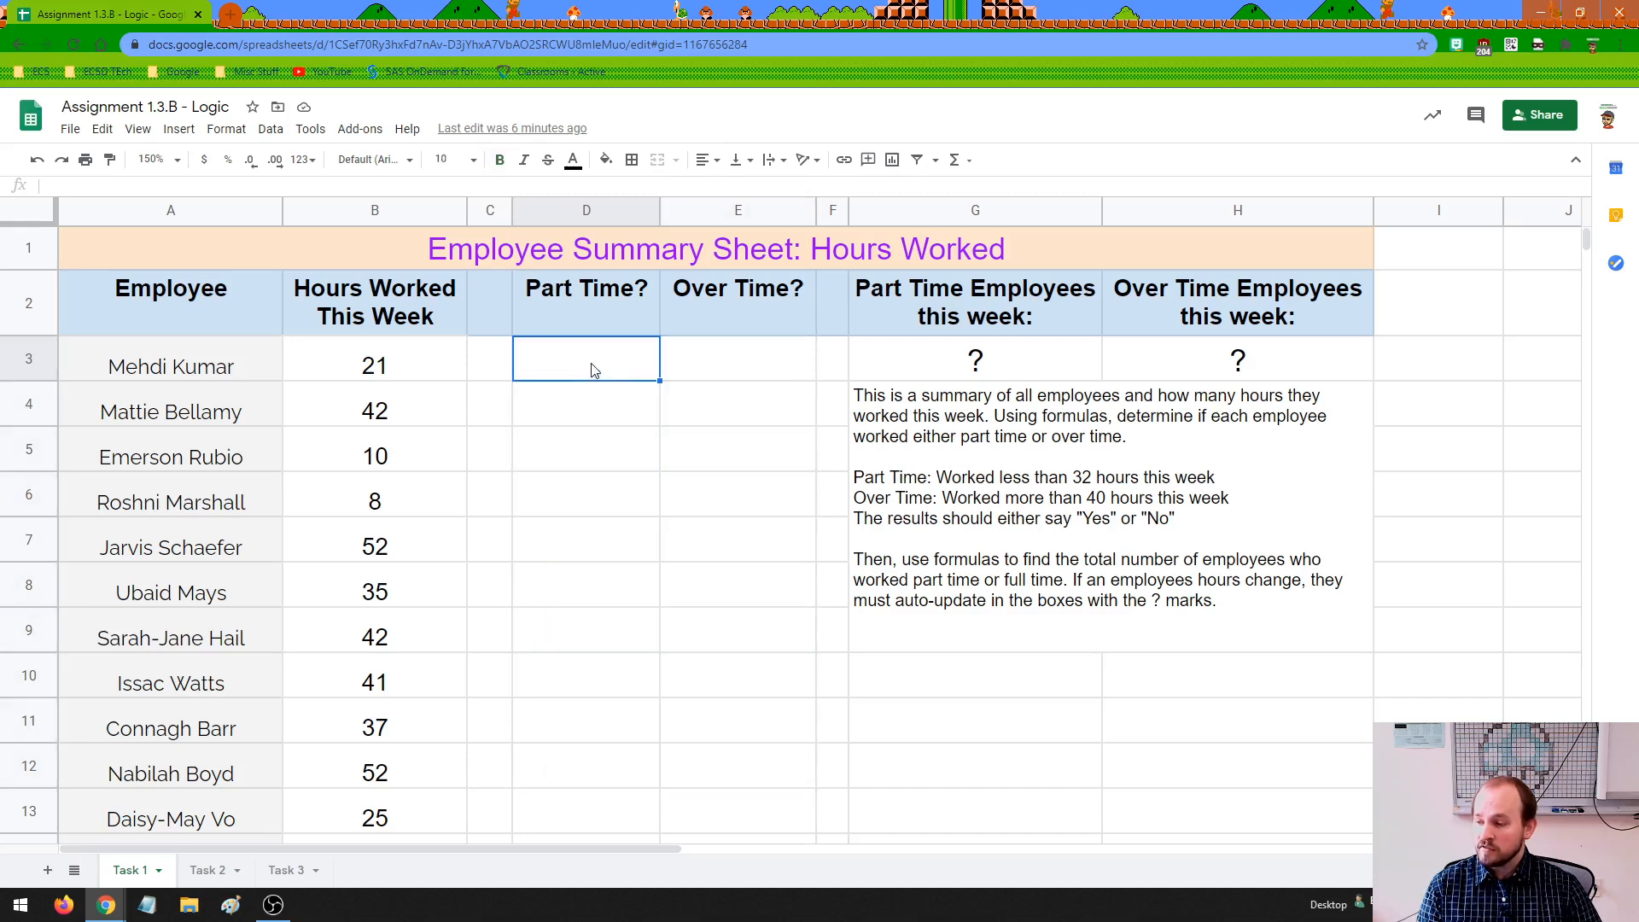
{"action": "left_click", "coordinate": [993, 376]}
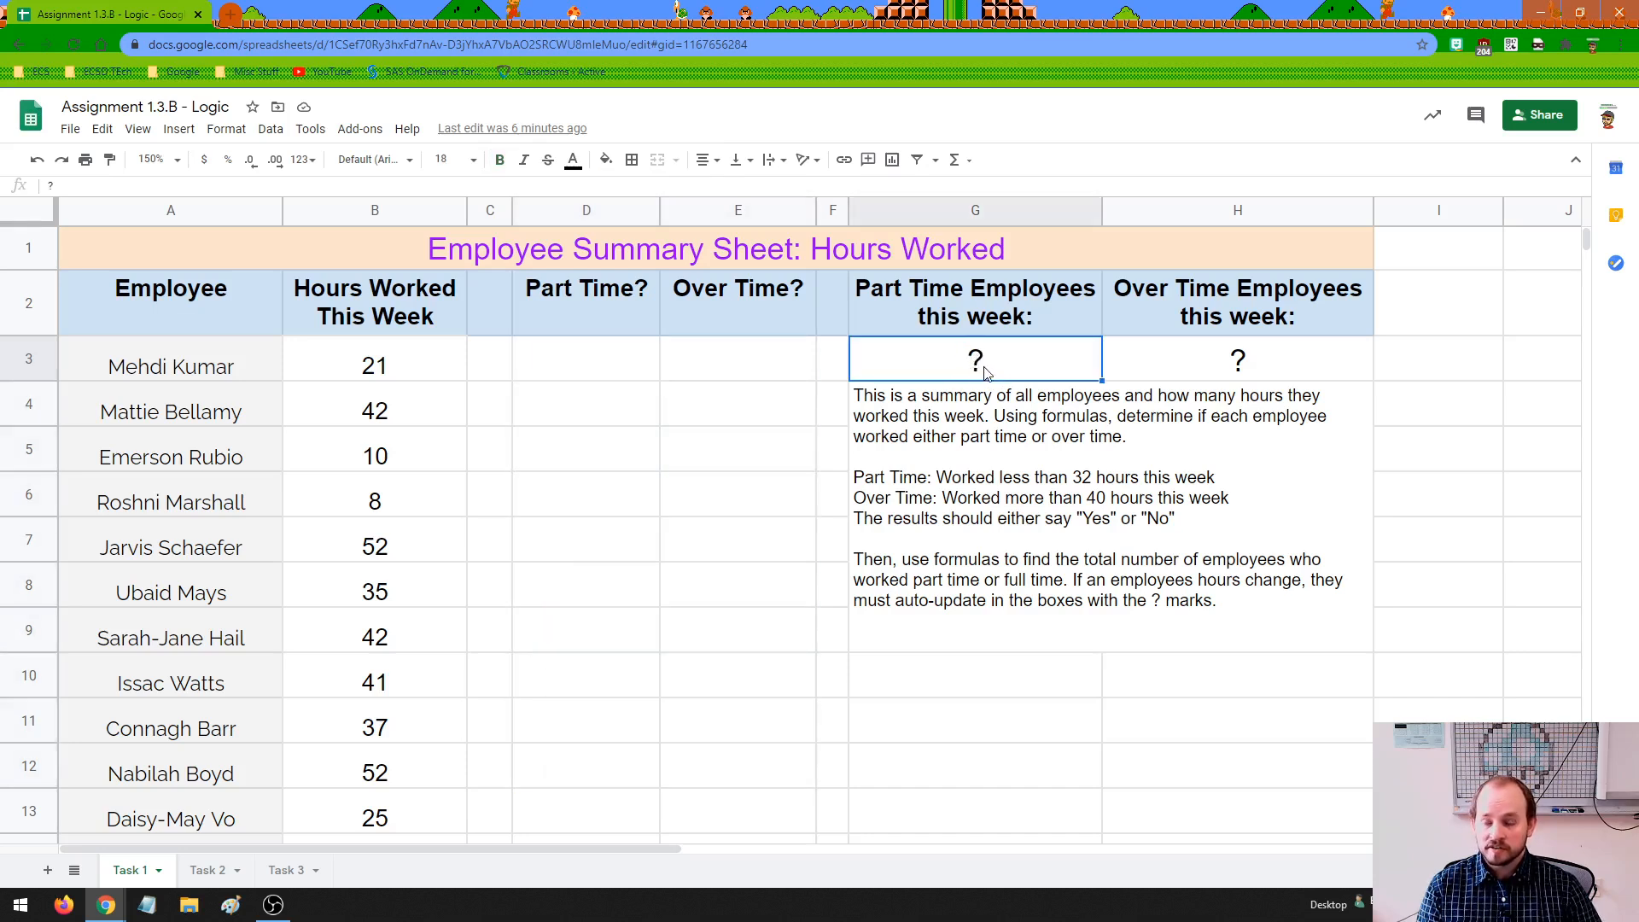
{"action": "left_click", "coordinate": [1226, 370]}
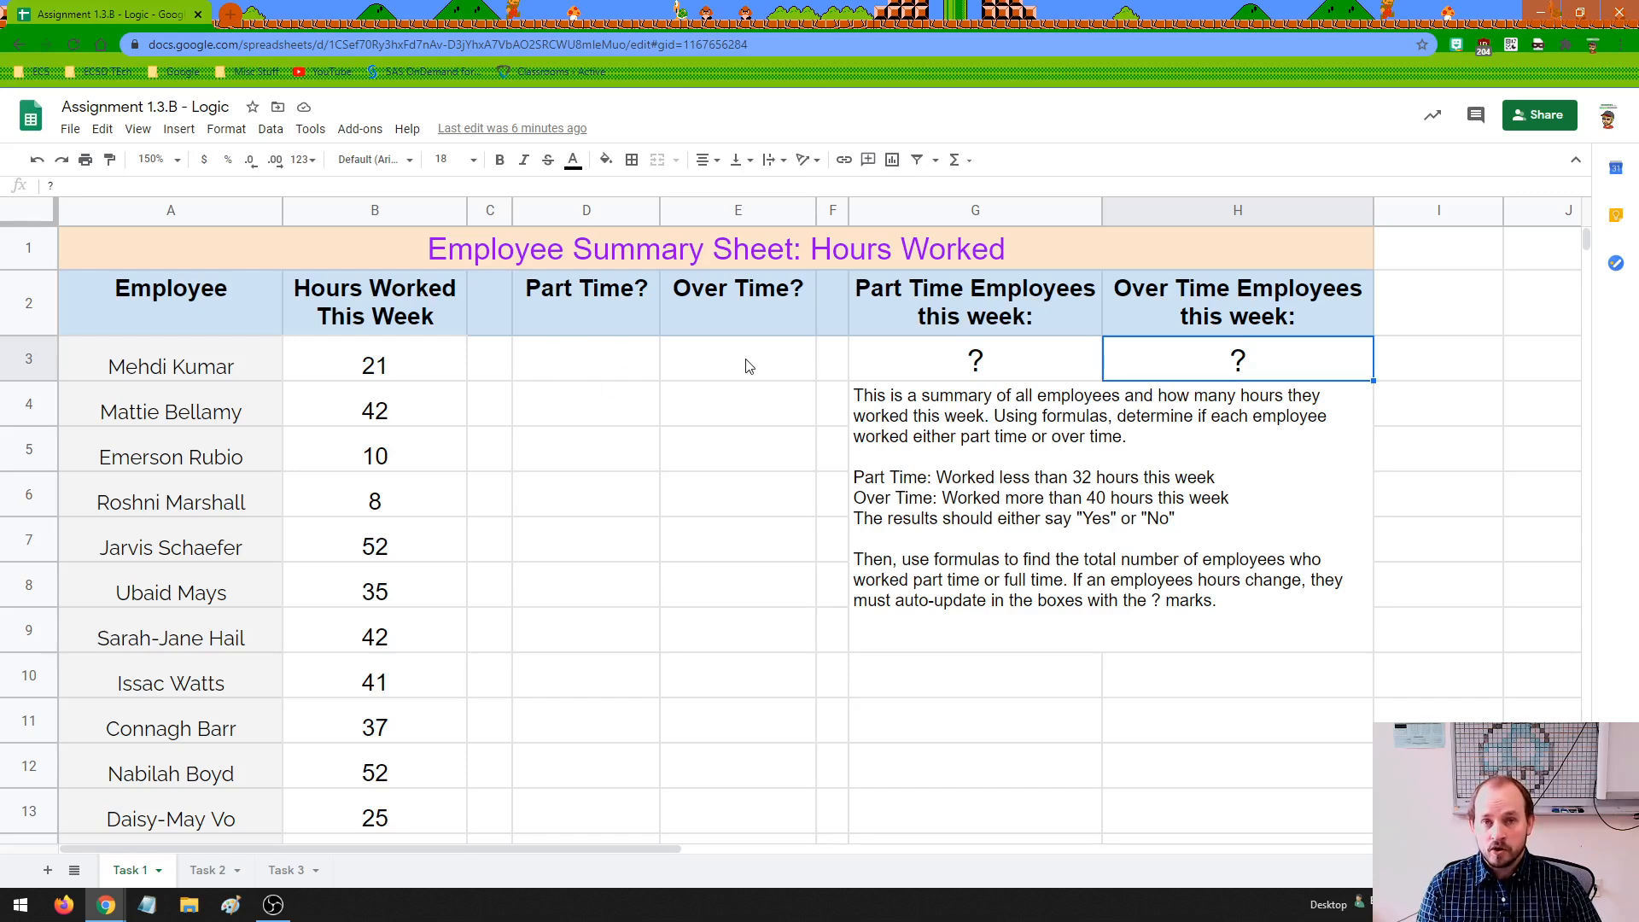
{"action": "left_click", "coordinate": [590, 367]}
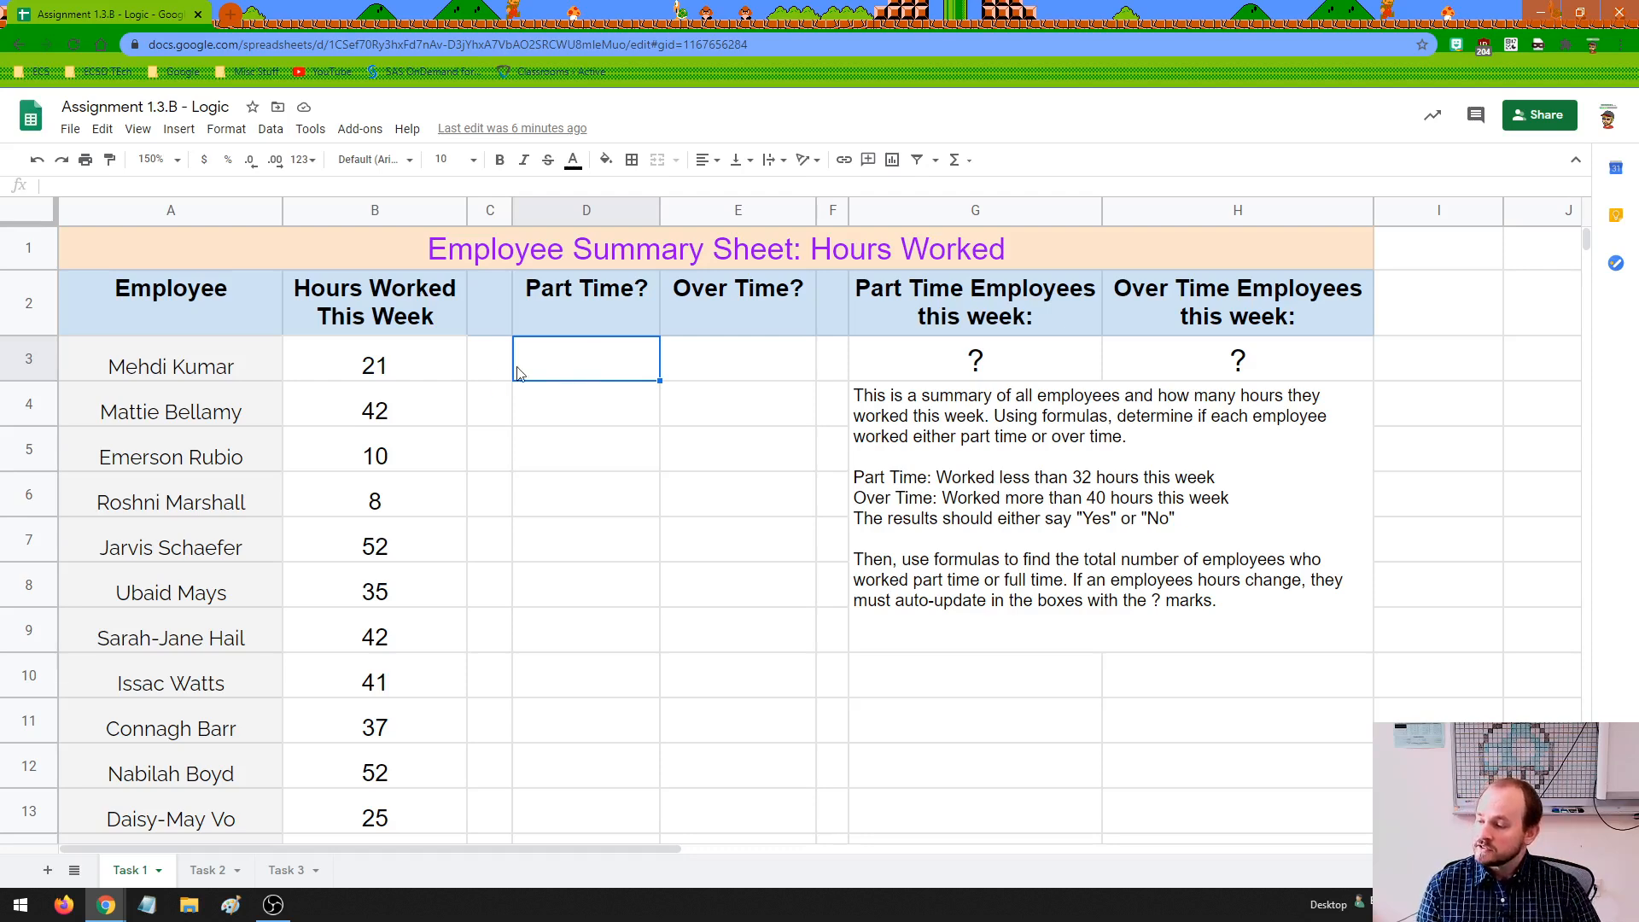
{"action": "left_click", "coordinate": [196, 373]}
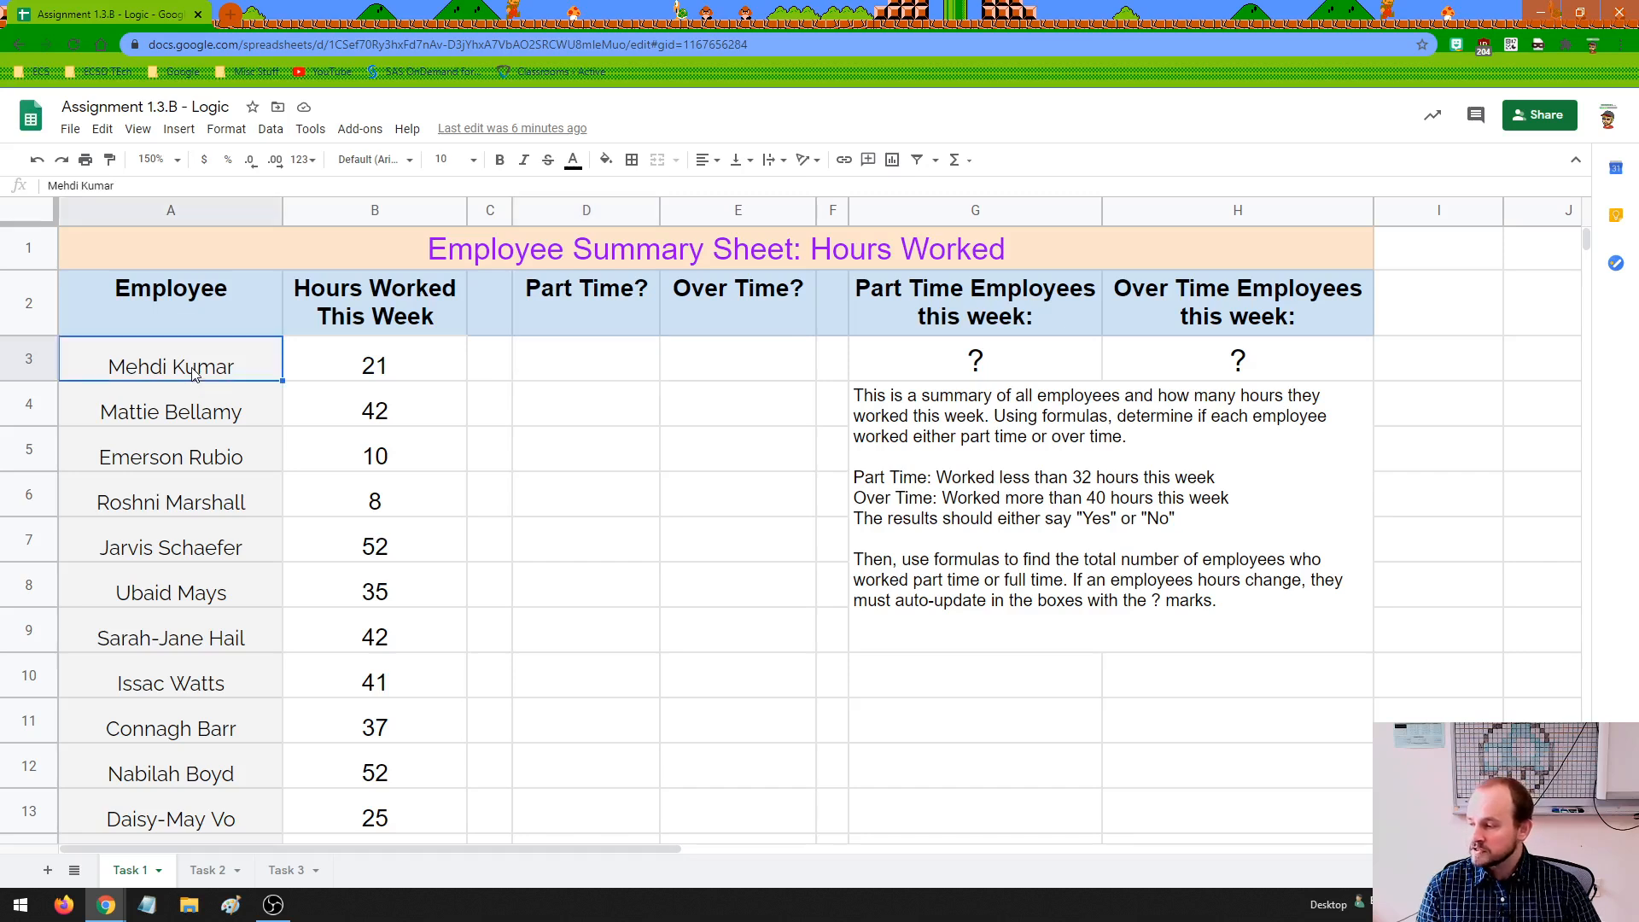
{"action": "left_click", "coordinate": [332, 373]}
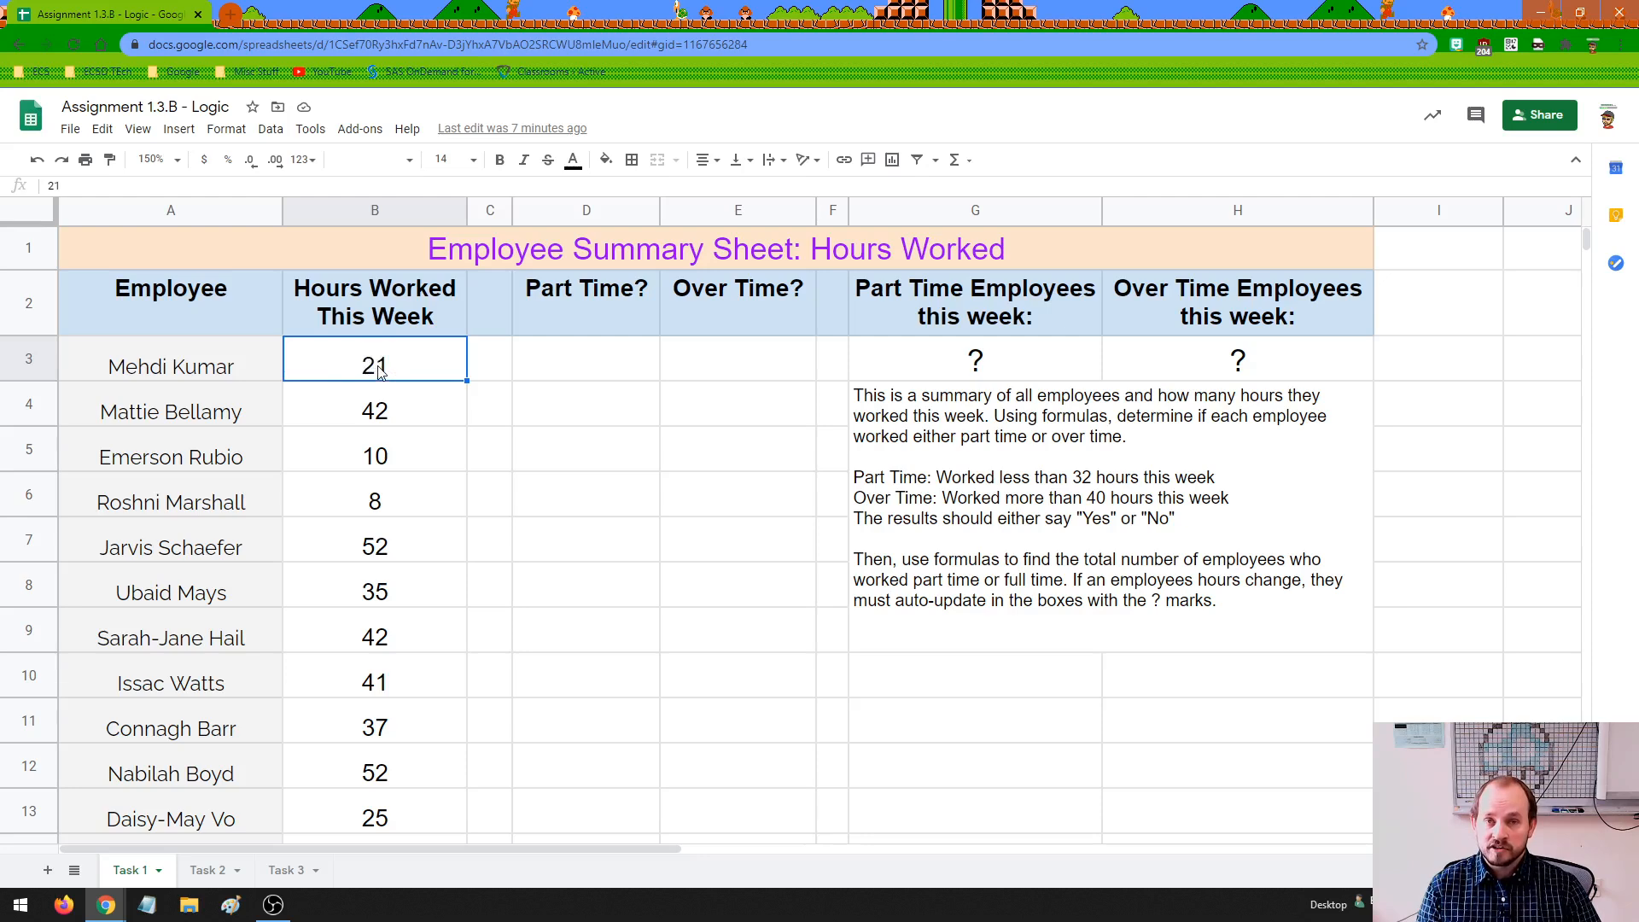
Step: Enter the formula =if(B3<32,"Yes") in D3 to flag the first employee as part time
{"action": "left_click", "coordinate": [559, 358]}
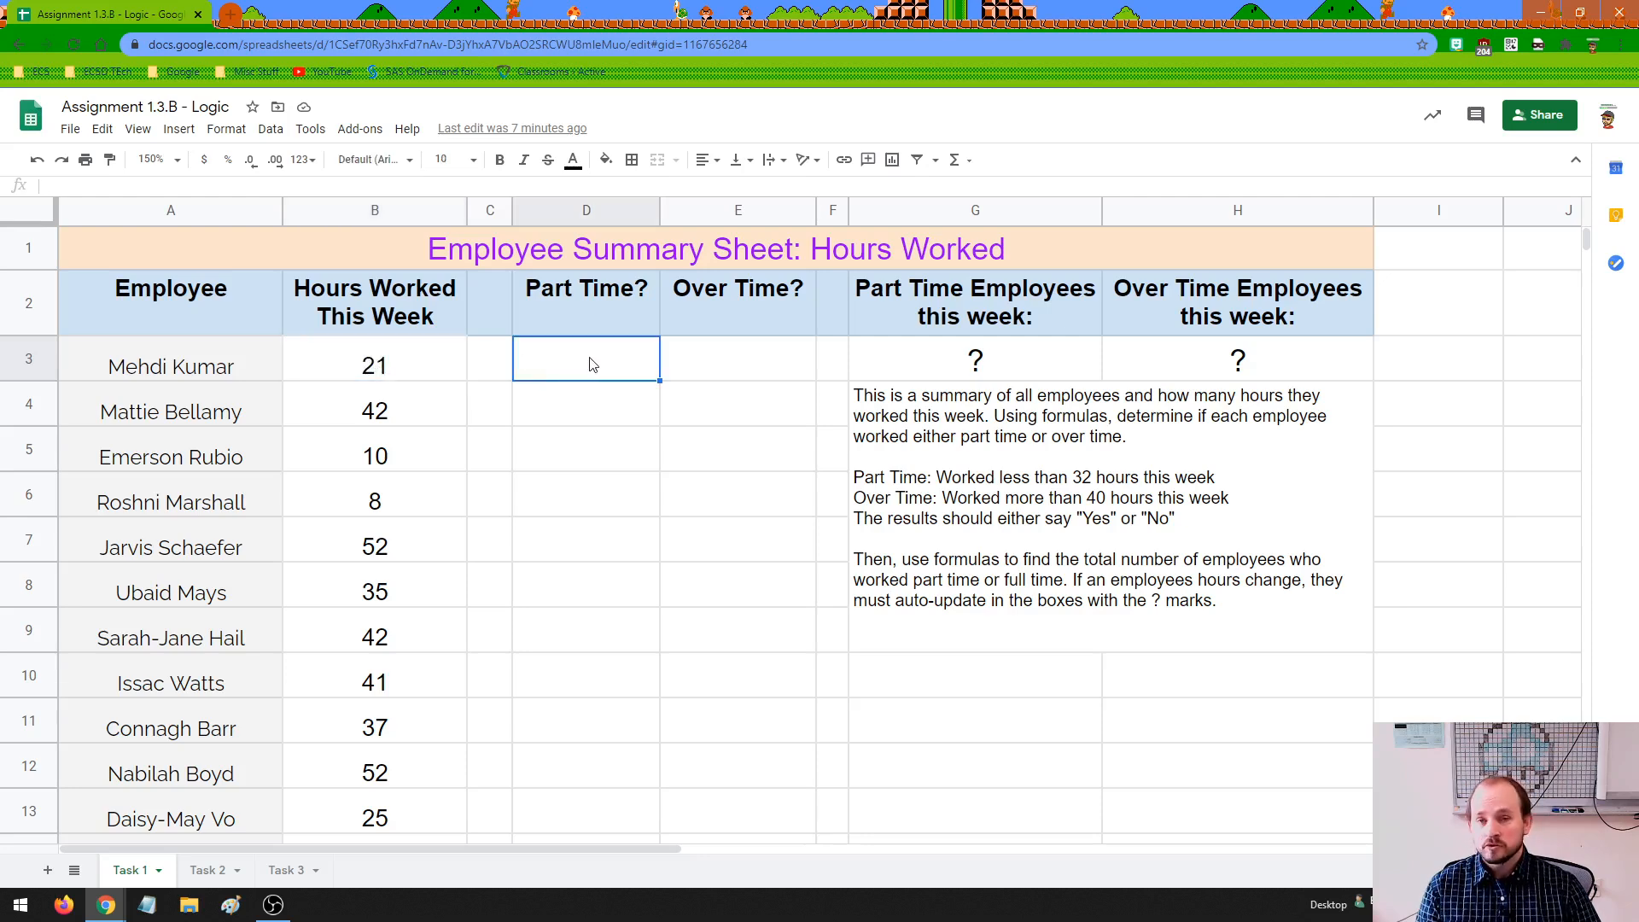
{"action": "double_click", "coordinate": [633, 375]}
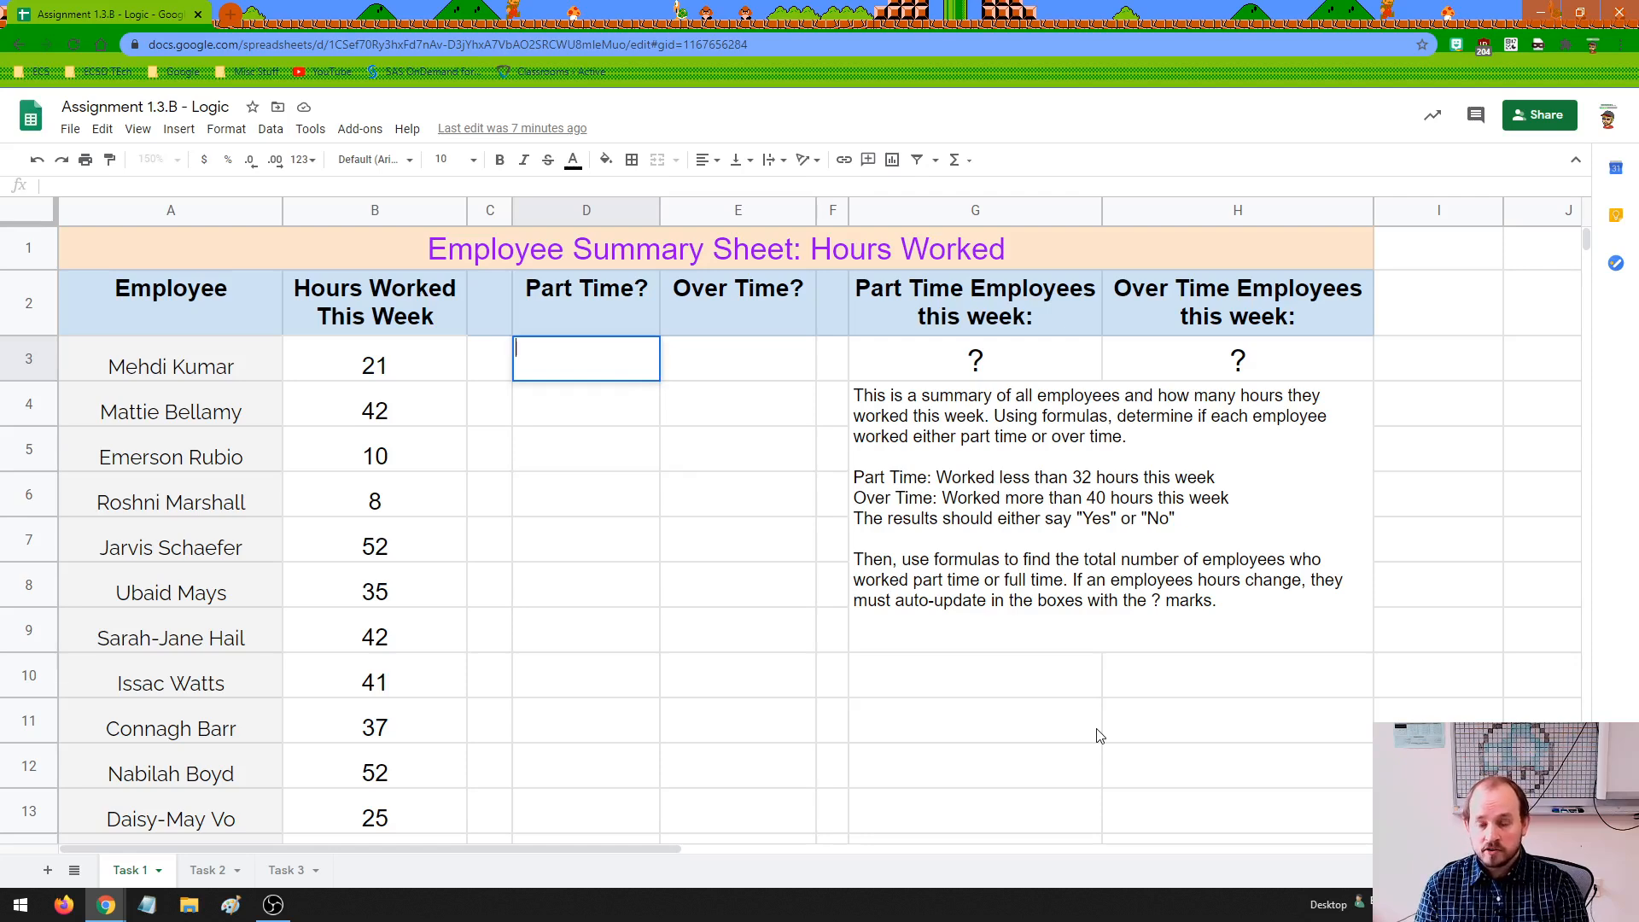
{"action": "type", "text": "="}
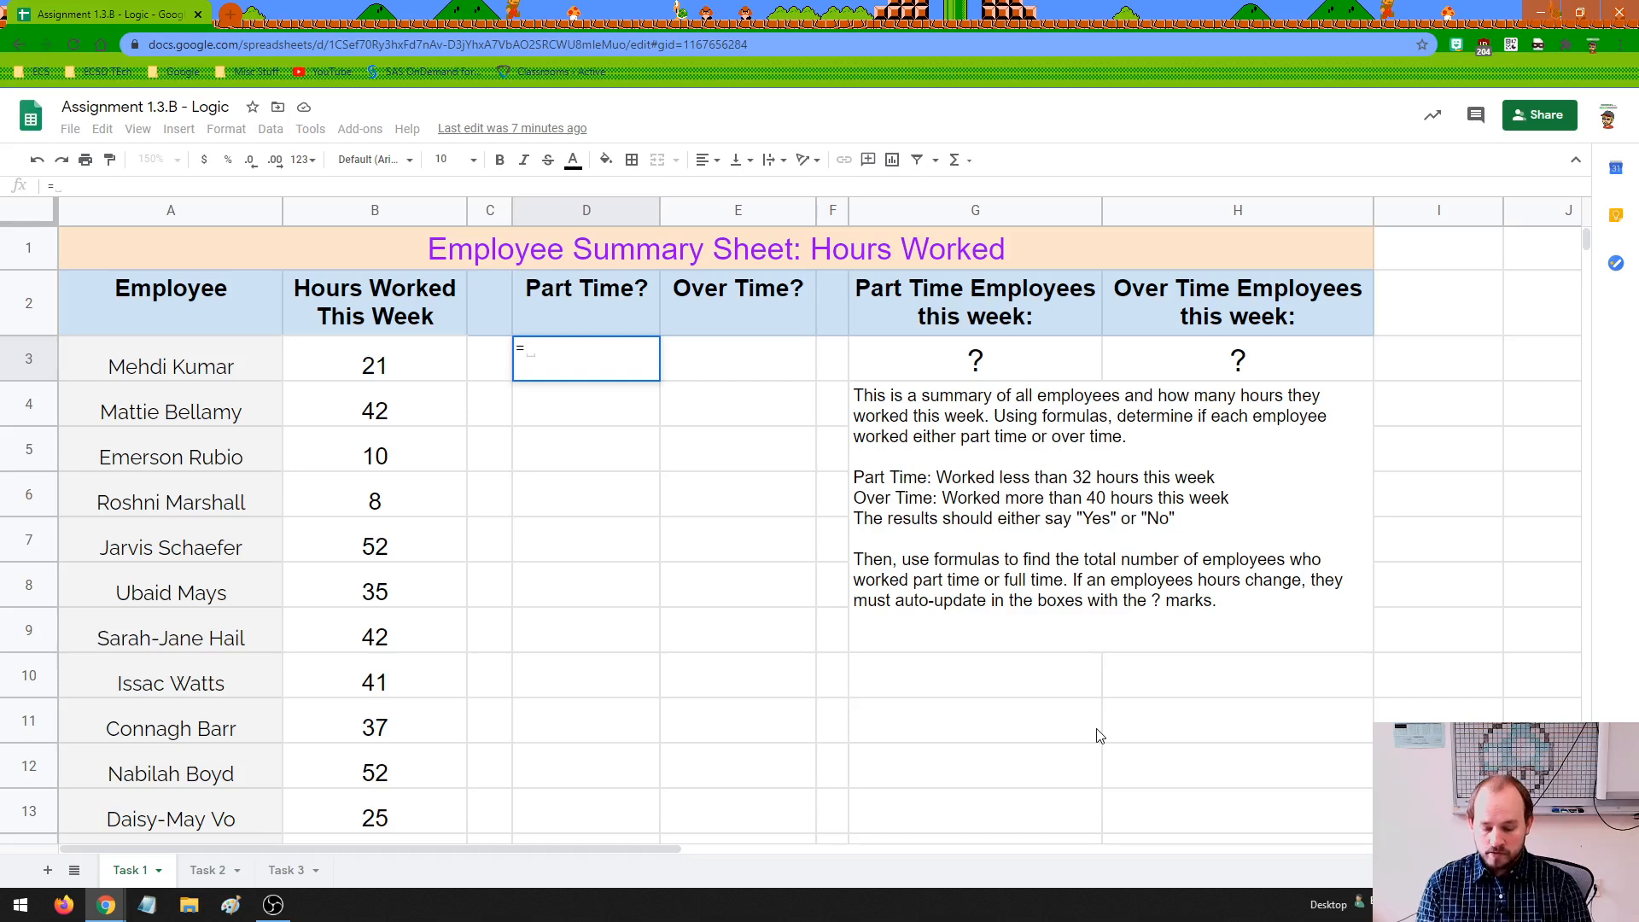
{"action": "type", "text": "if"}
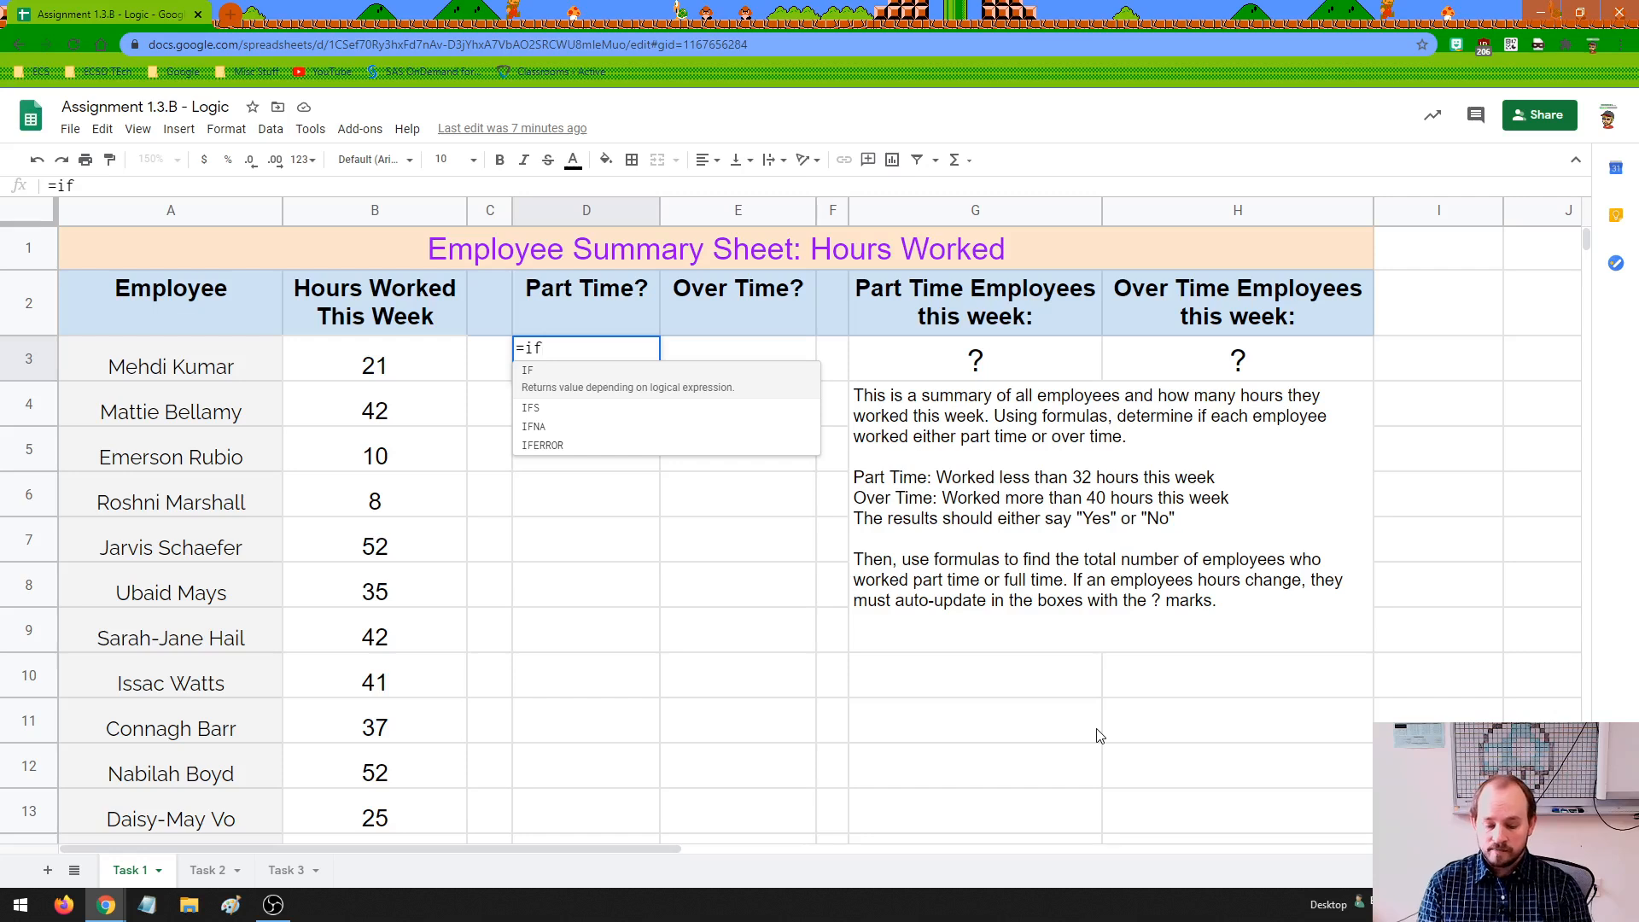
{"action": "type", "text": "("}
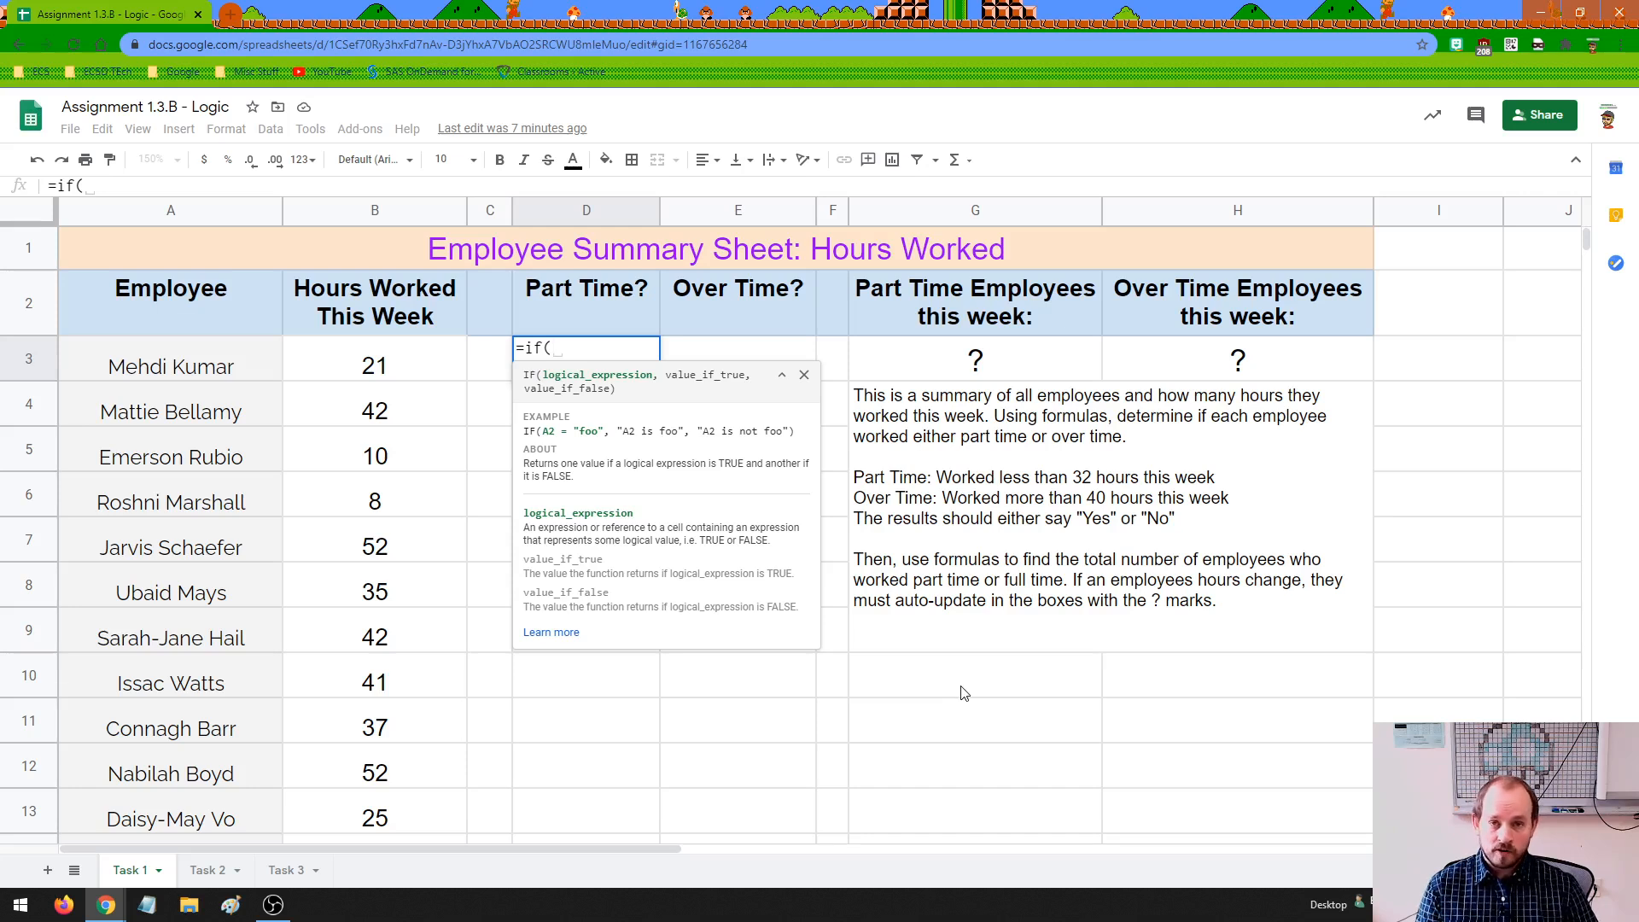
{"action": "left_click", "coordinate": [404, 363]}
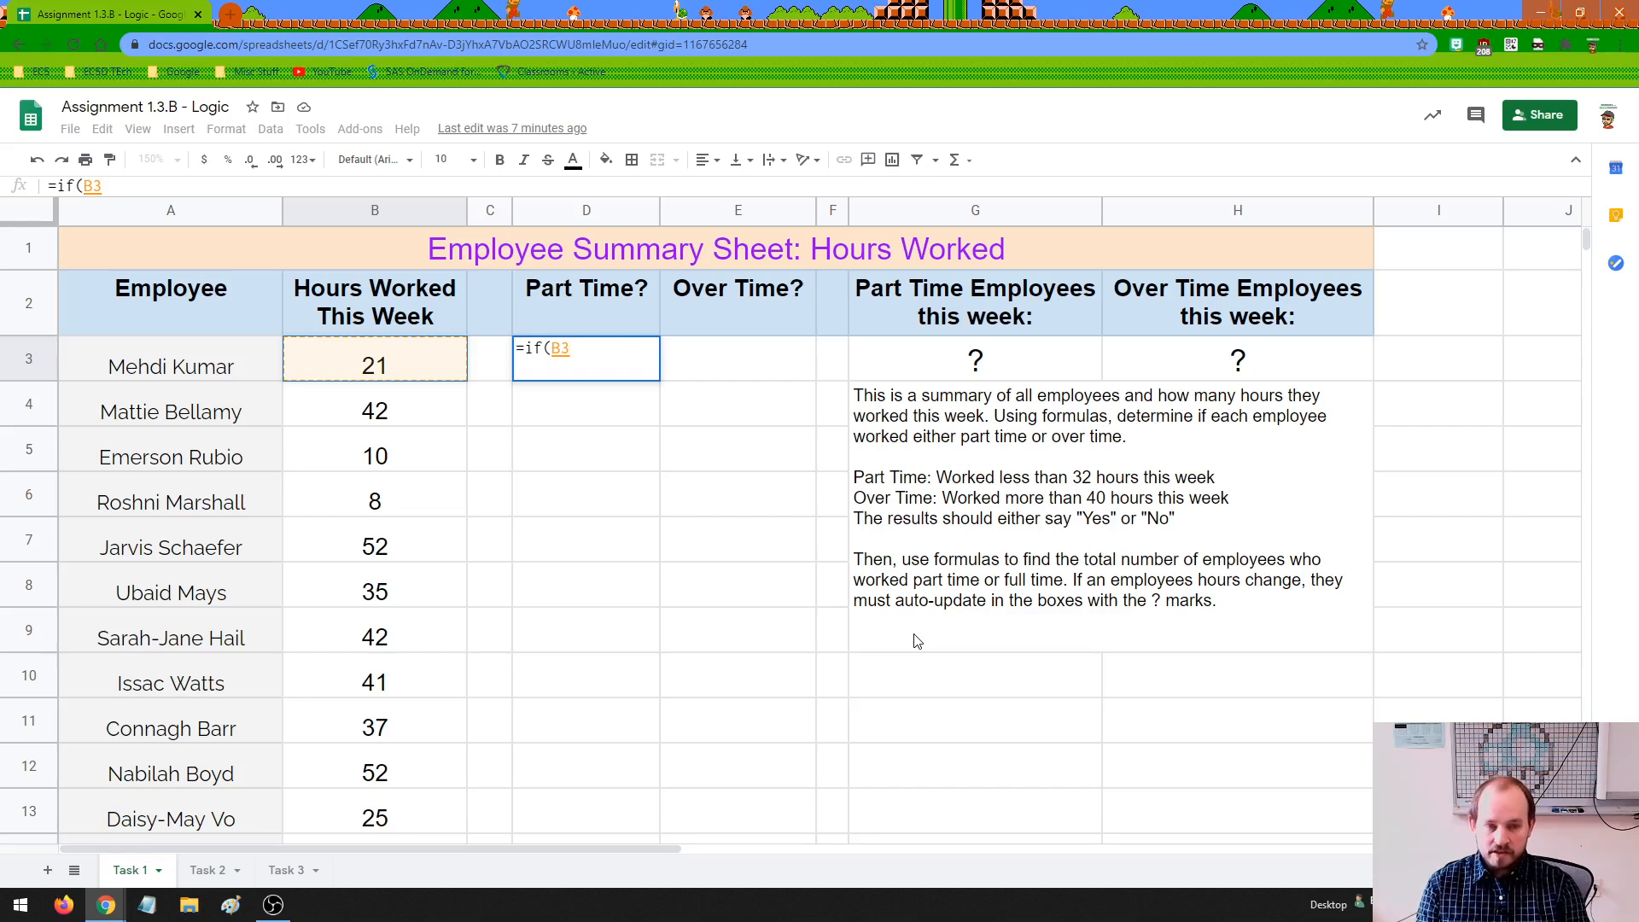
{"action": "type", "text": "<3"}
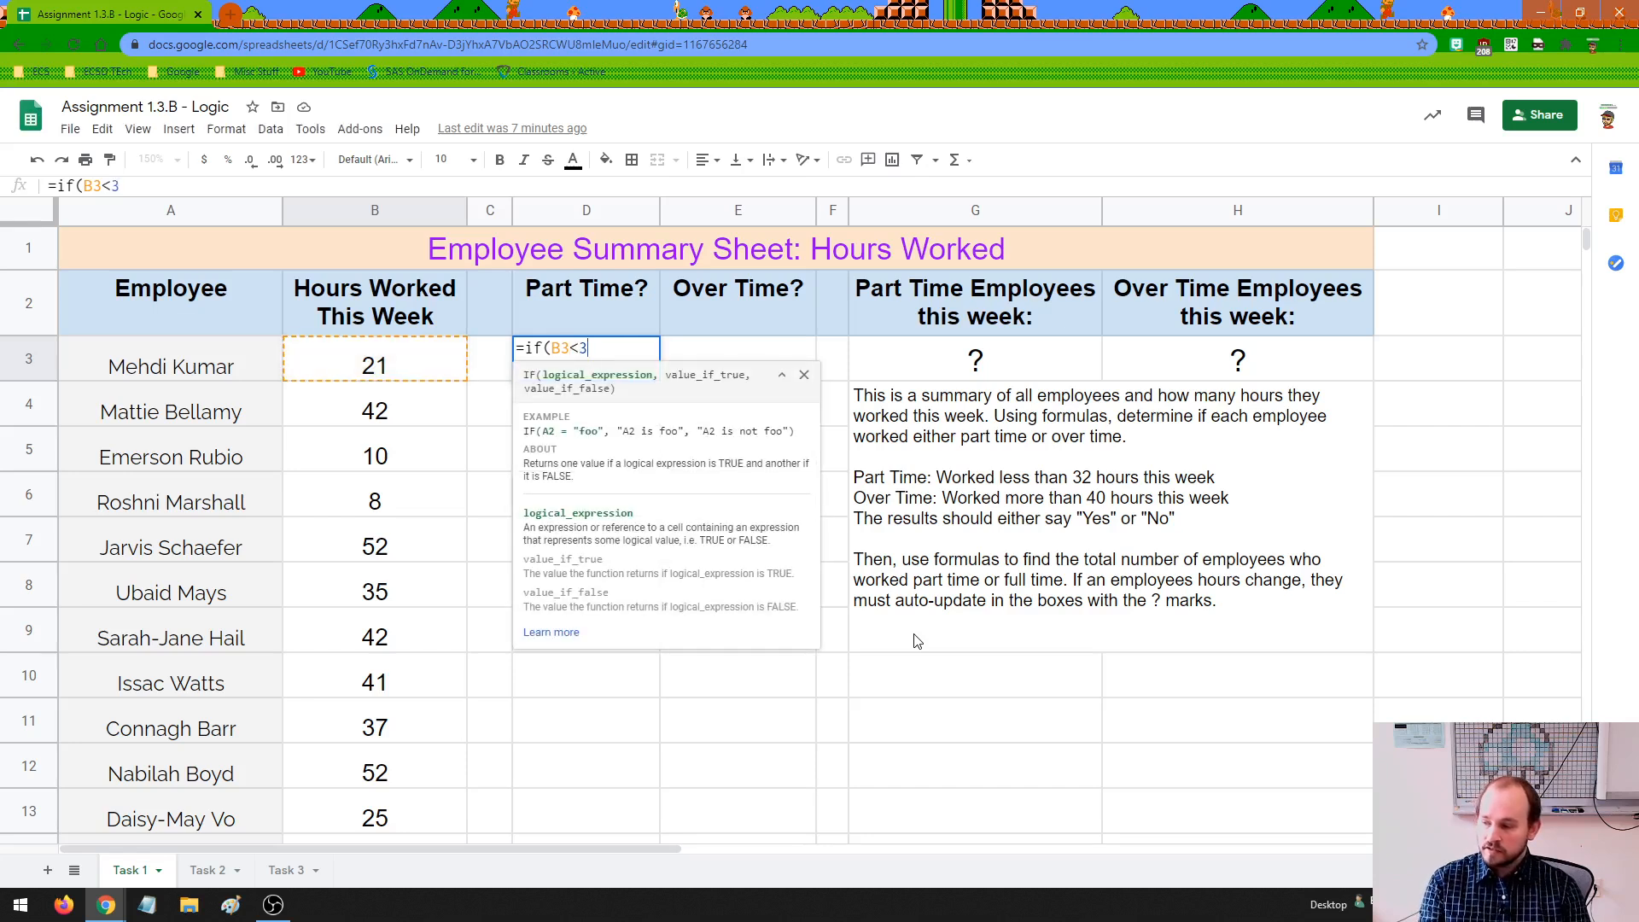
{"action": "type", "text": "2,"}
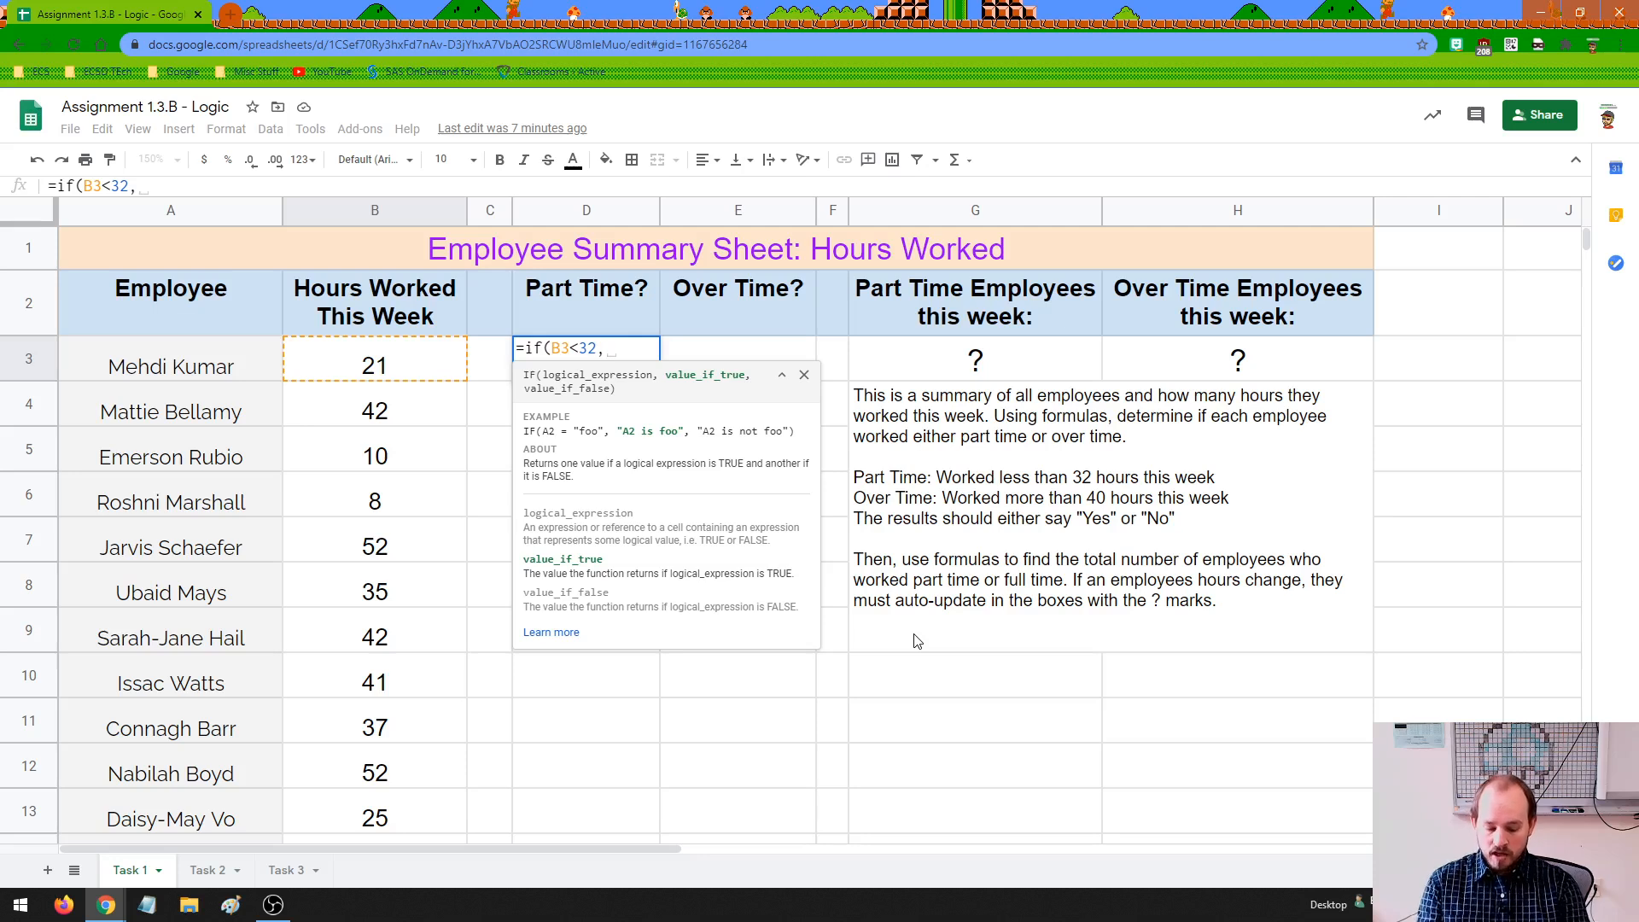
{"action": "type", "text": "\"Yes"}
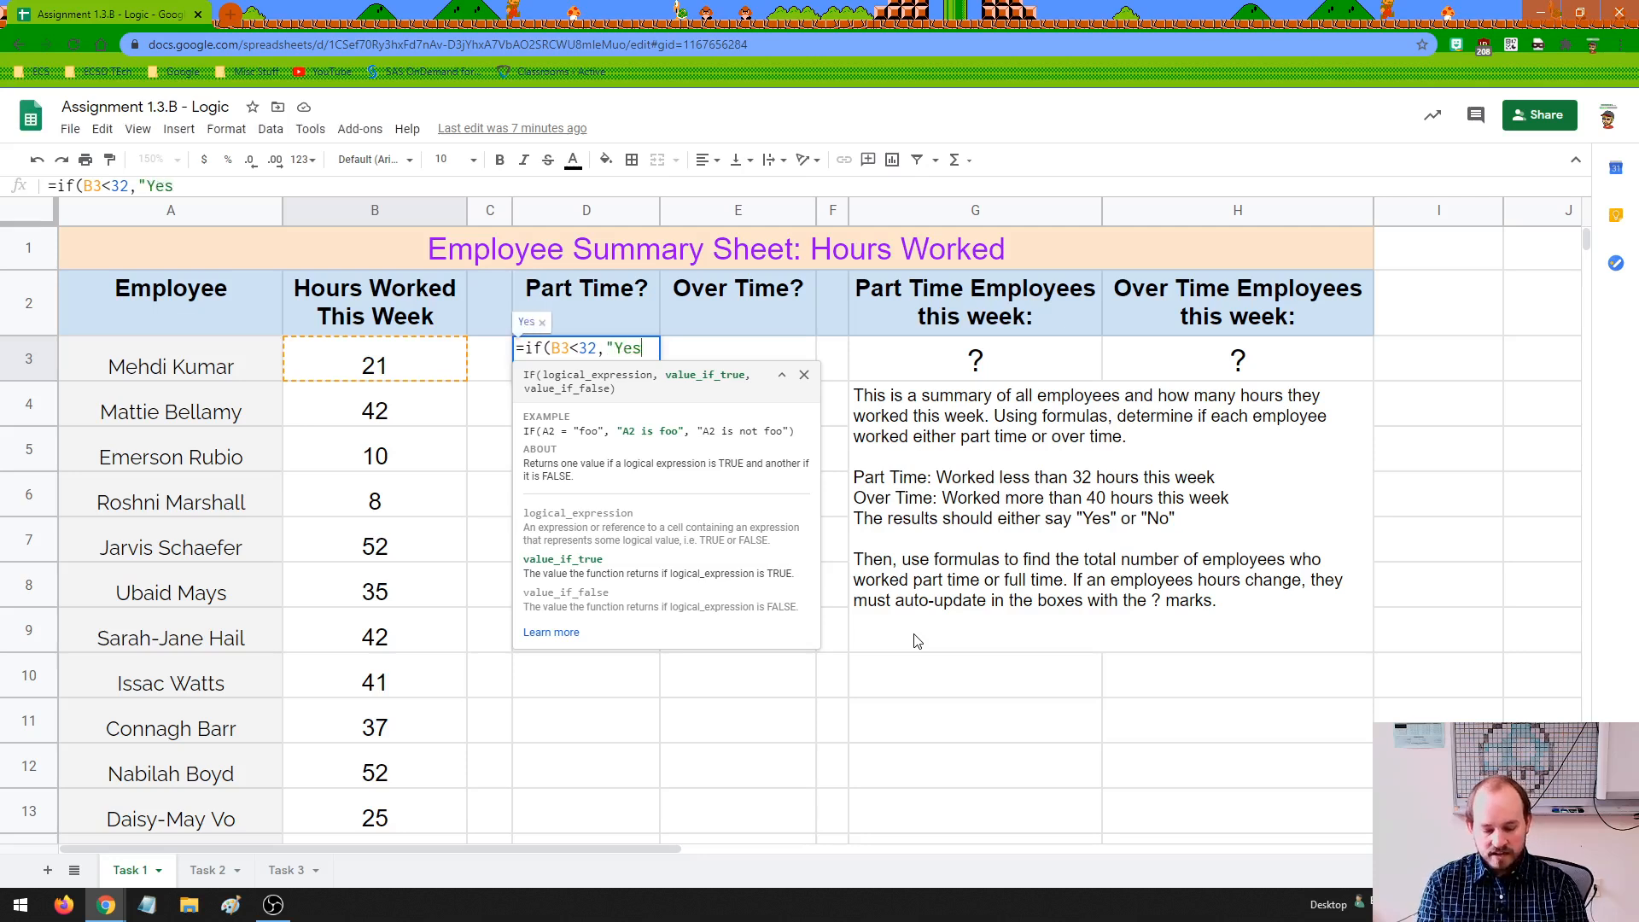
{"action": "type", "text": "\""}
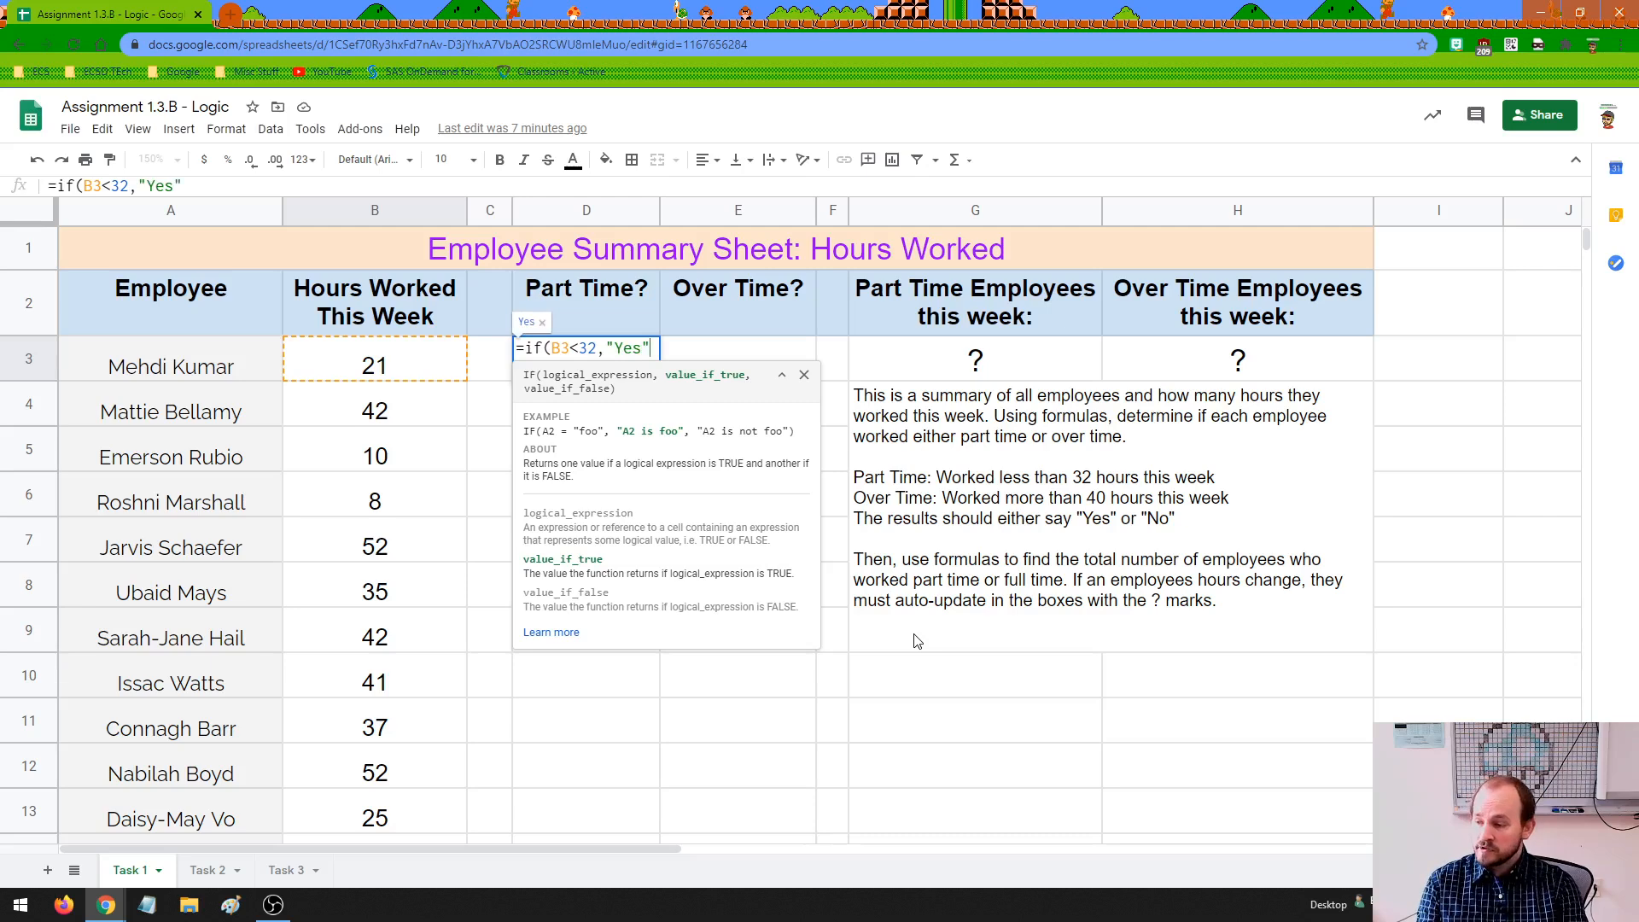
{"action": "type", "text": ")"}
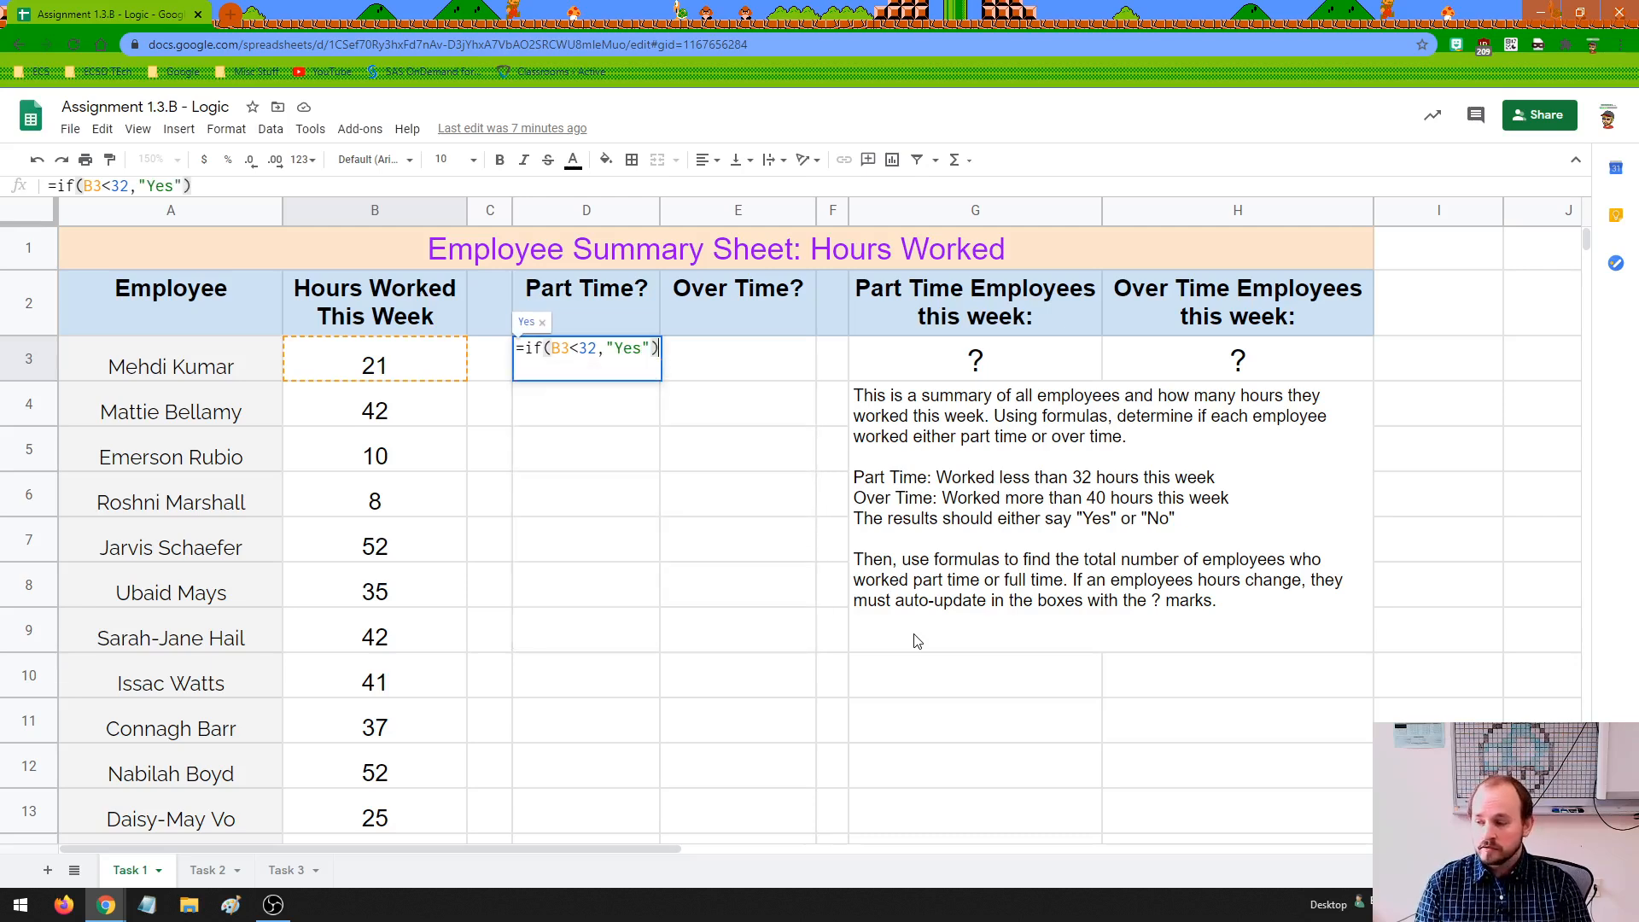
{"action": "key", "text": "Return"}
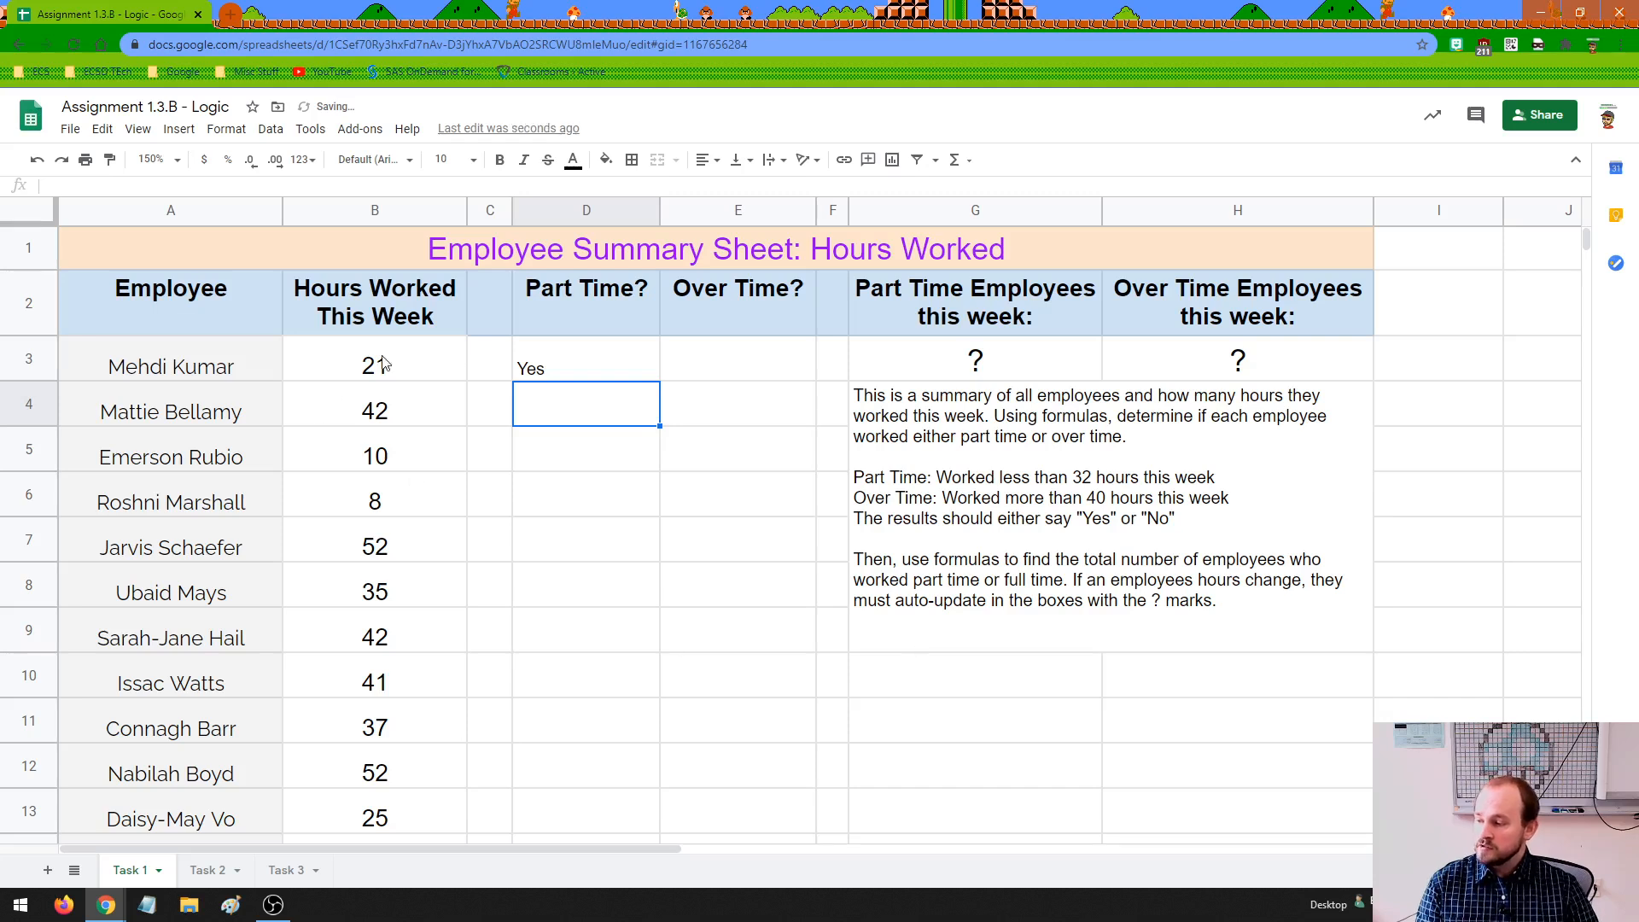
Step: Check D3 against the hours in B3 and fill its formula down the Part Time? column through D12
{"action": "left_click", "coordinate": [455, 362]}
{"action": "left_click", "coordinate": [589, 373]}
{"action": "left_click", "coordinate": [444, 363]}
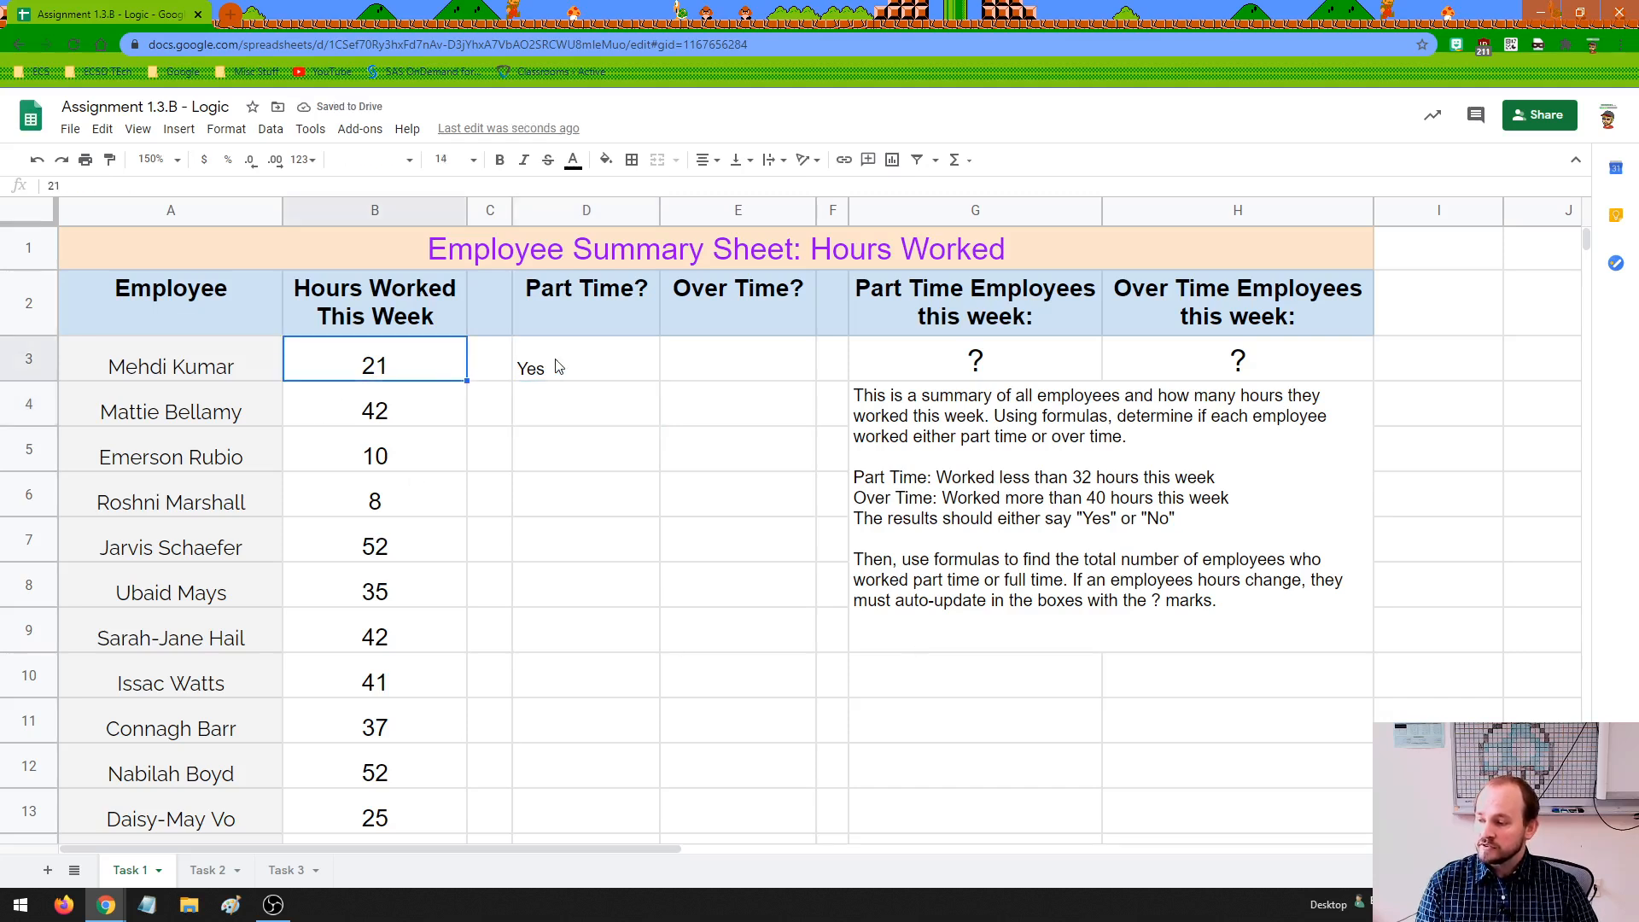
{"action": "left_click", "coordinate": [561, 366]}
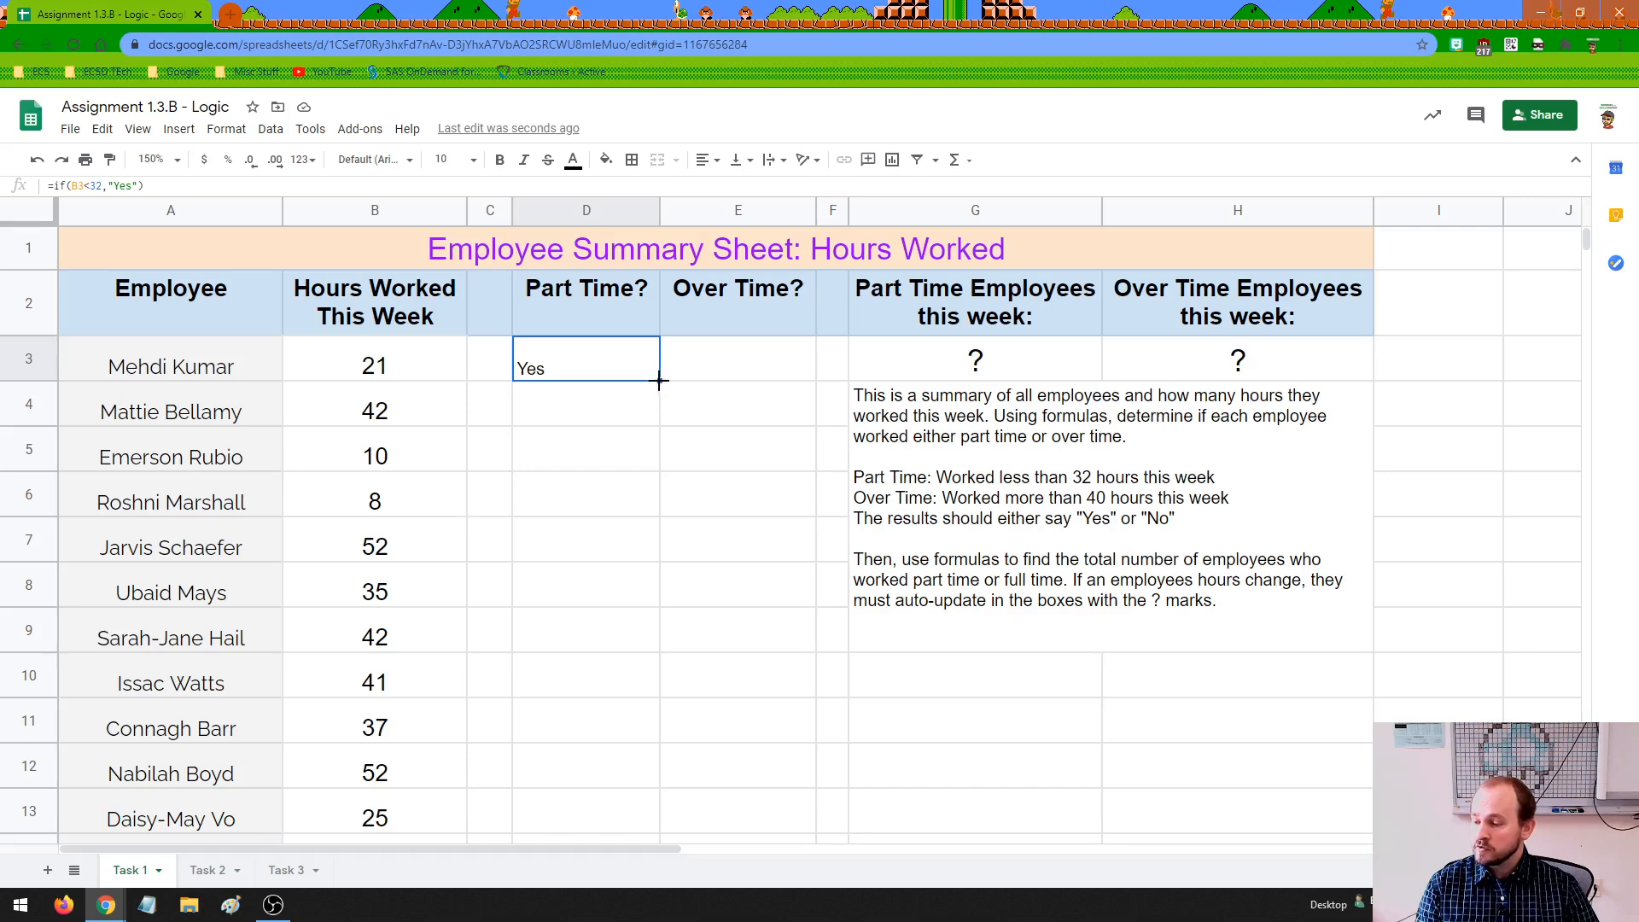
{"action": "left_click_drag", "start_coordinate": [659, 381], "coordinate": [661, 776]}
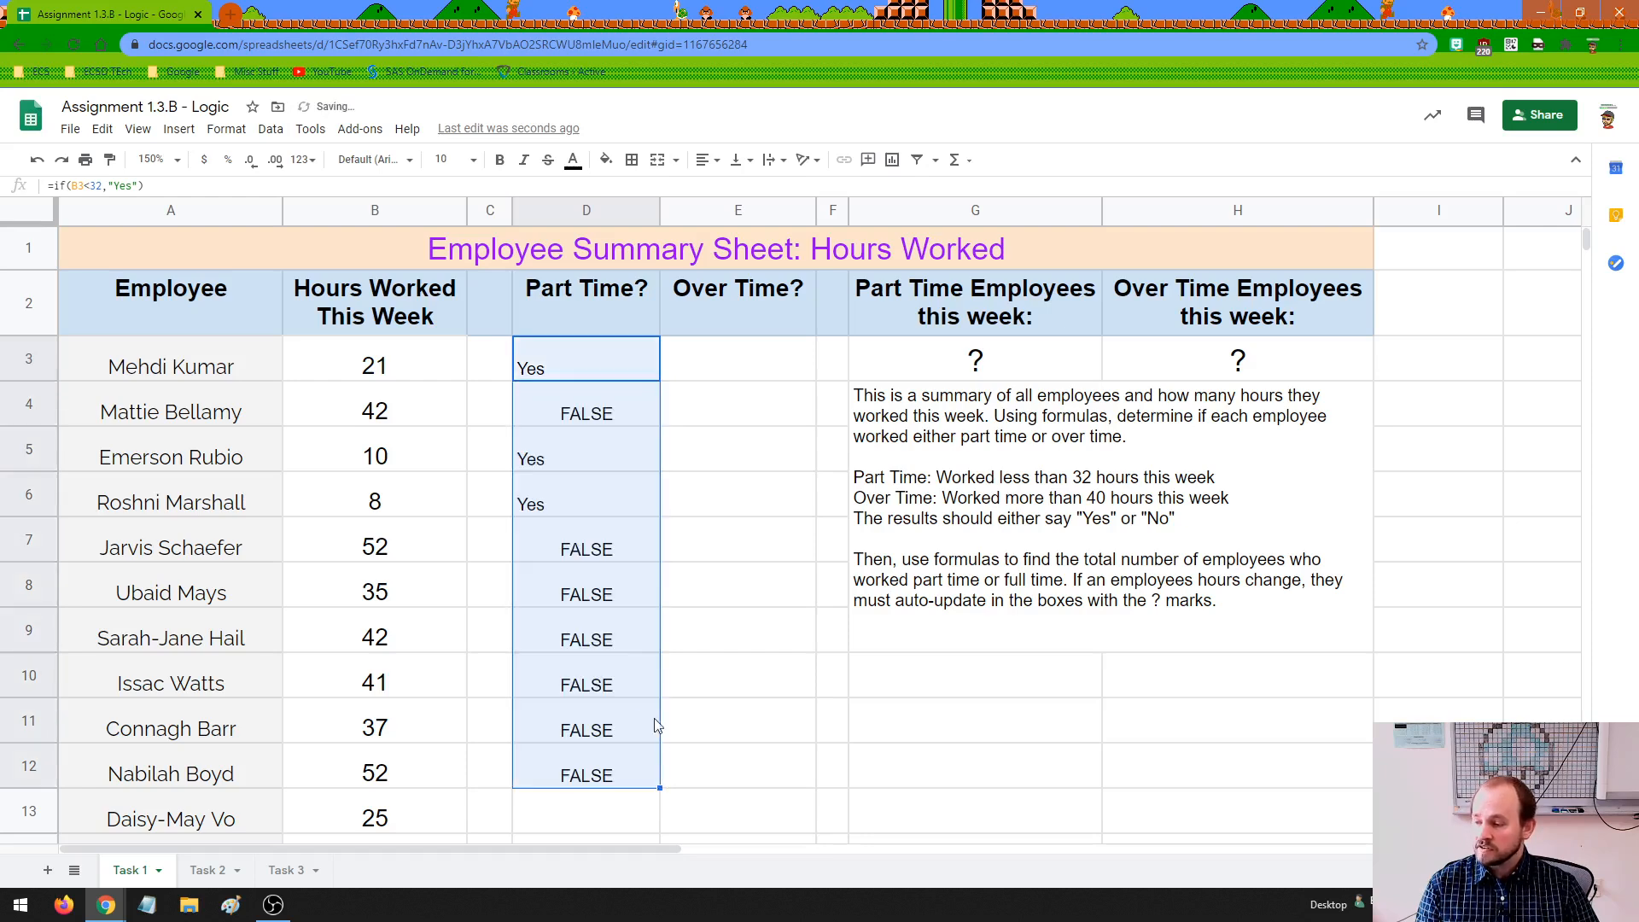
Step: Compare the Part Time? results in D3 through D10 with the hours worked in column B
{"action": "left_click", "coordinate": [569, 373]}
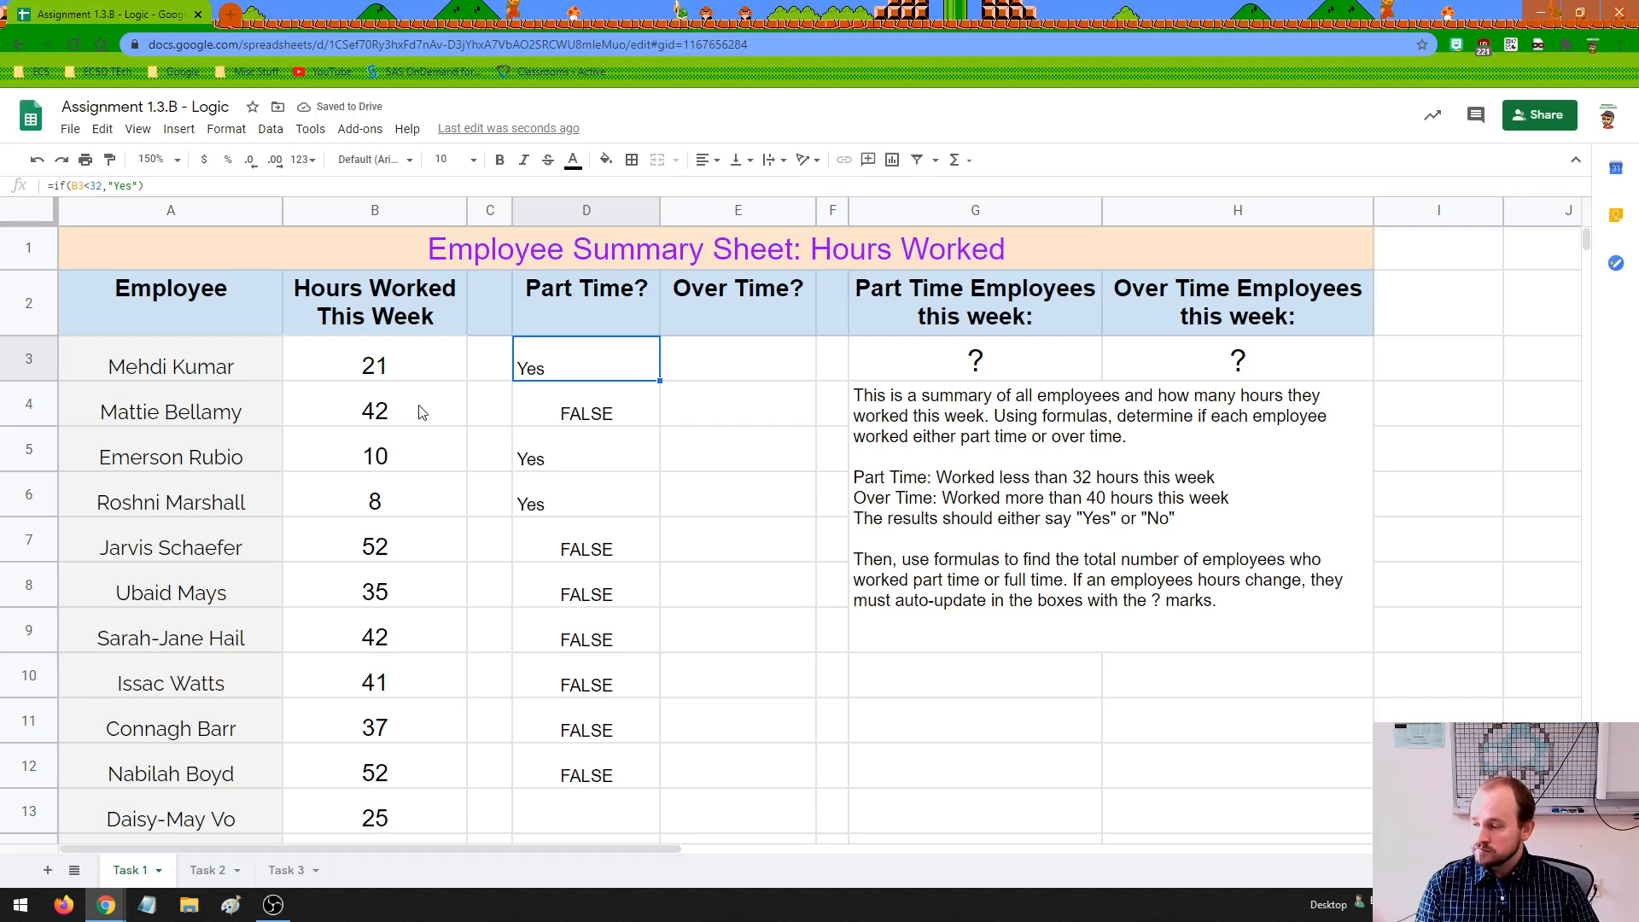
{"action": "left_click_drag", "start_coordinate": [552, 413], "coordinate": [398, 407]}
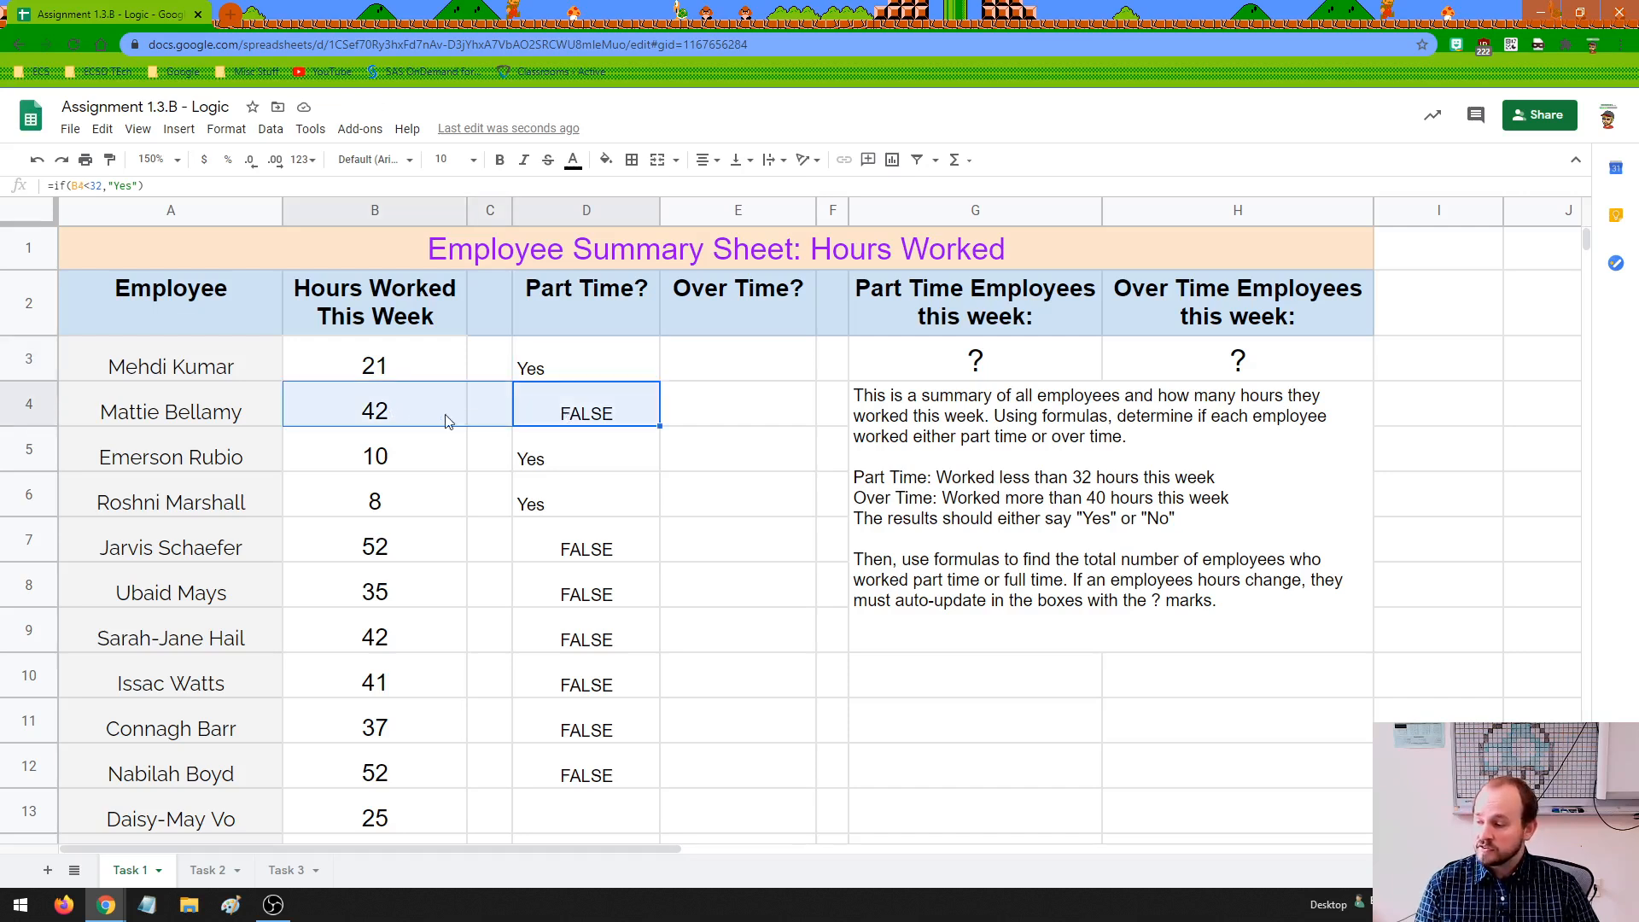
{"action": "left_click_drag", "start_coordinate": [537, 456], "coordinate": [421, 505]}
{"action": "left_click_drag", "start_coordinate": [544, 548], "coordinate": [427, 546]}
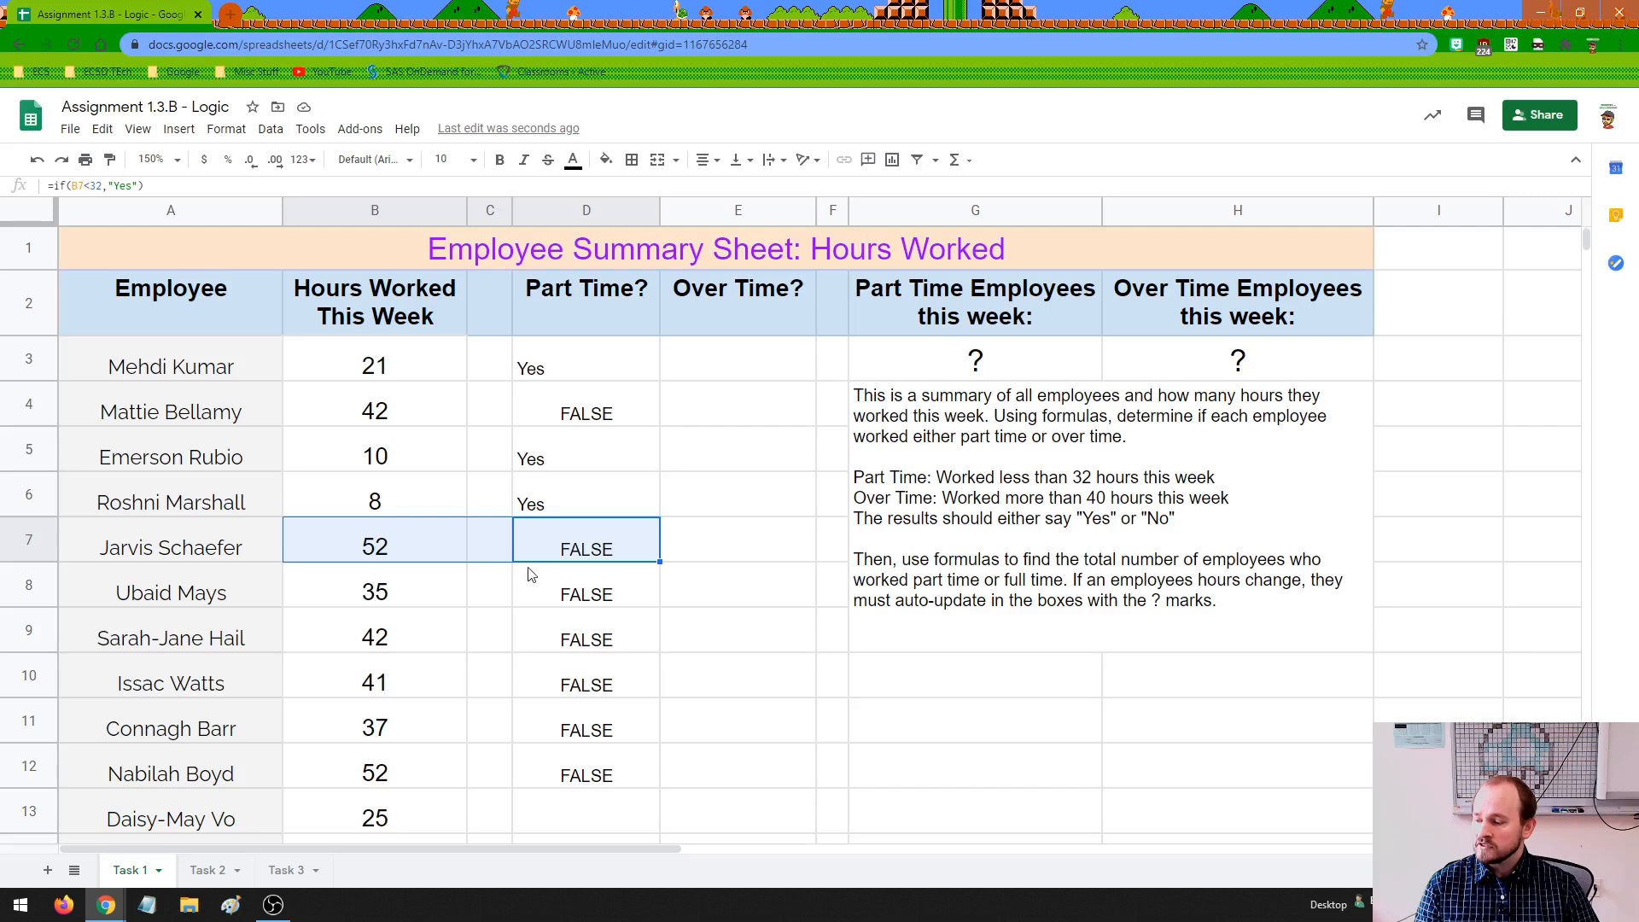
{"action": "left_click_drag", "start_coordinate": [530, 574], "coordinate": [402, 574]}
{"action": "left_click_drag", "start_coordinate": [541, 629], "coordinate": [439, 654]}
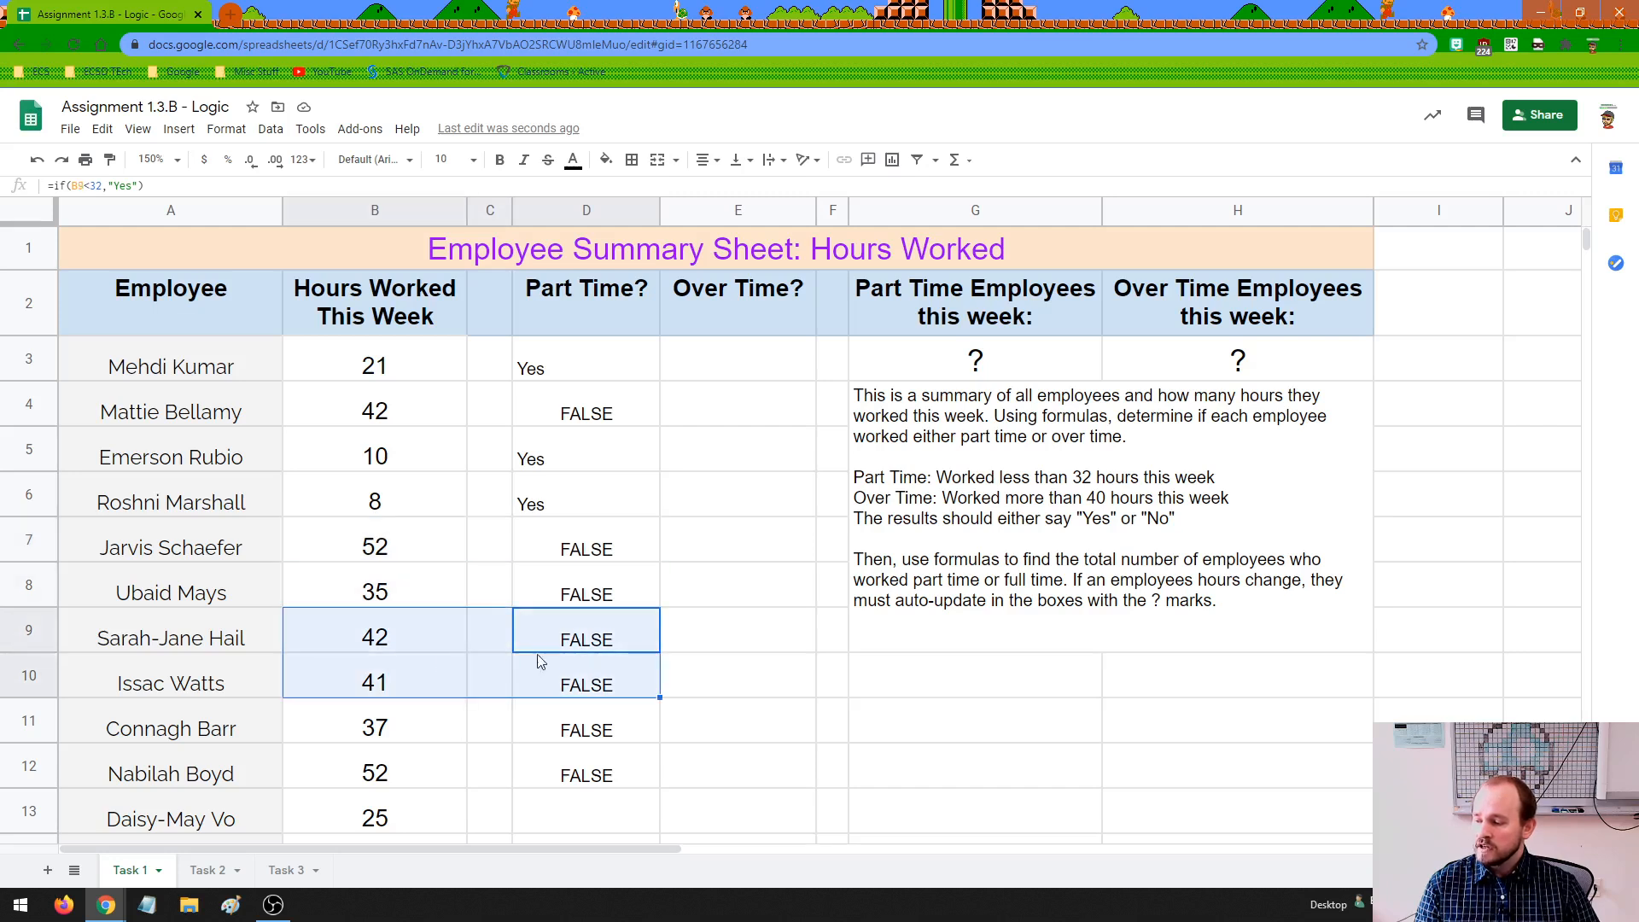
Step: Clear the filled Part Time? formulas from D4 through D12, keeping the one in D3
{"action": "left_click", "coordinate": [559, 658]}
{"action": "left_click_drag", "start_coordinate": [587, 419], "coordinate": [607, 782]}
{"action": "key", "text": "Delete"}
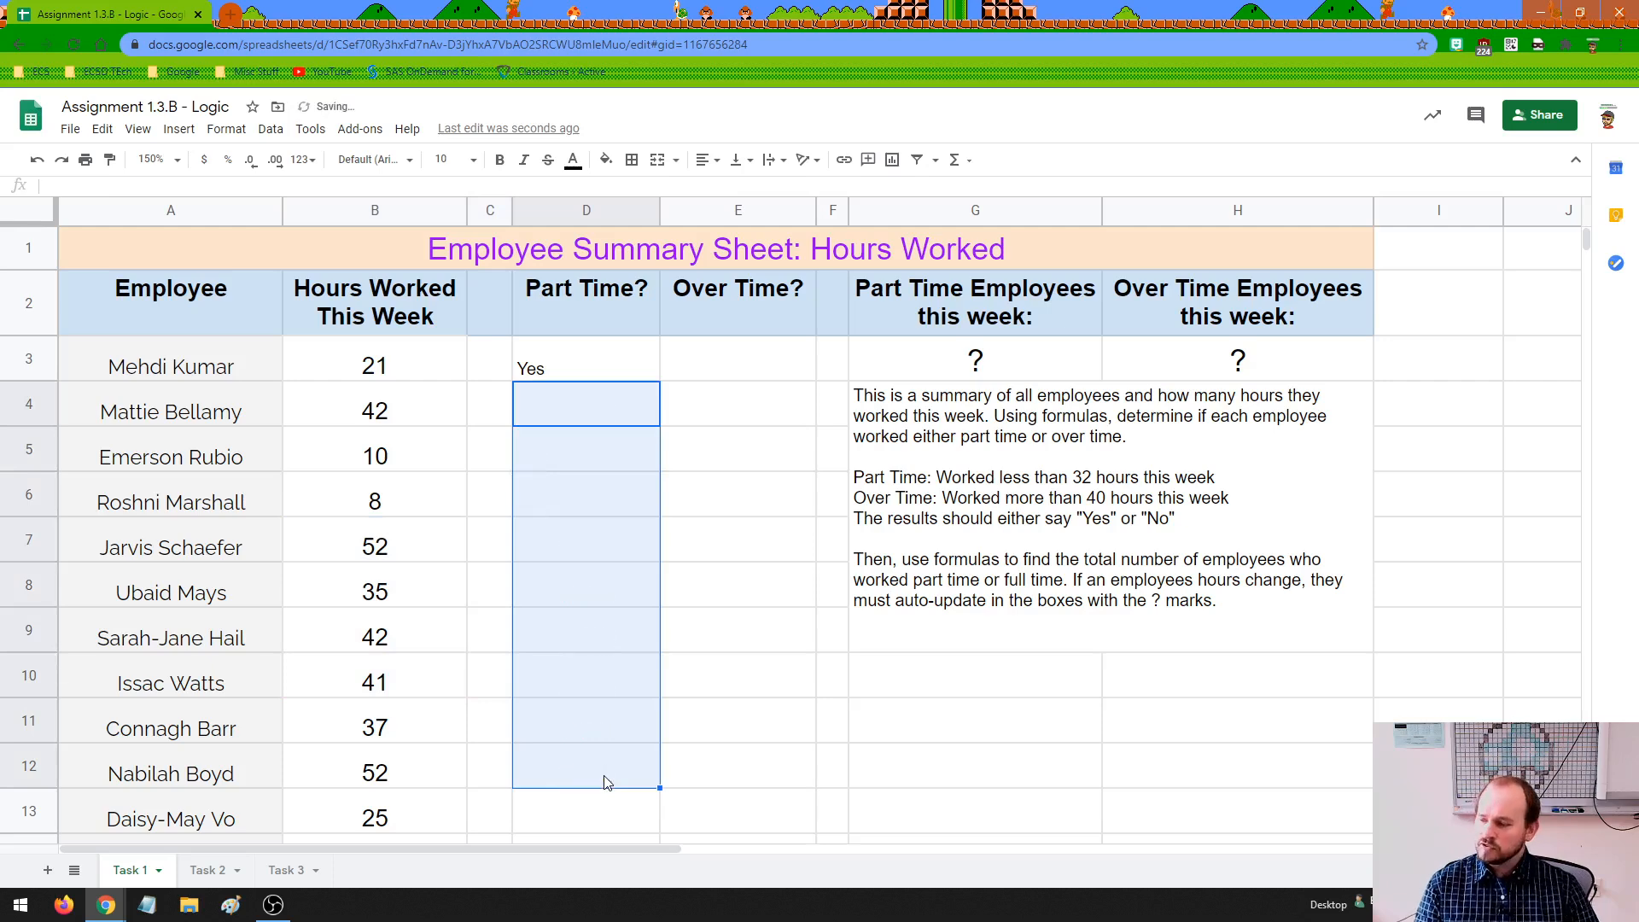
Step: Extend the formula in D3 with a false result so it reads =if(B3<32,"Yes","No")
{"action": "left_click", "coordinate": [544, 375]}
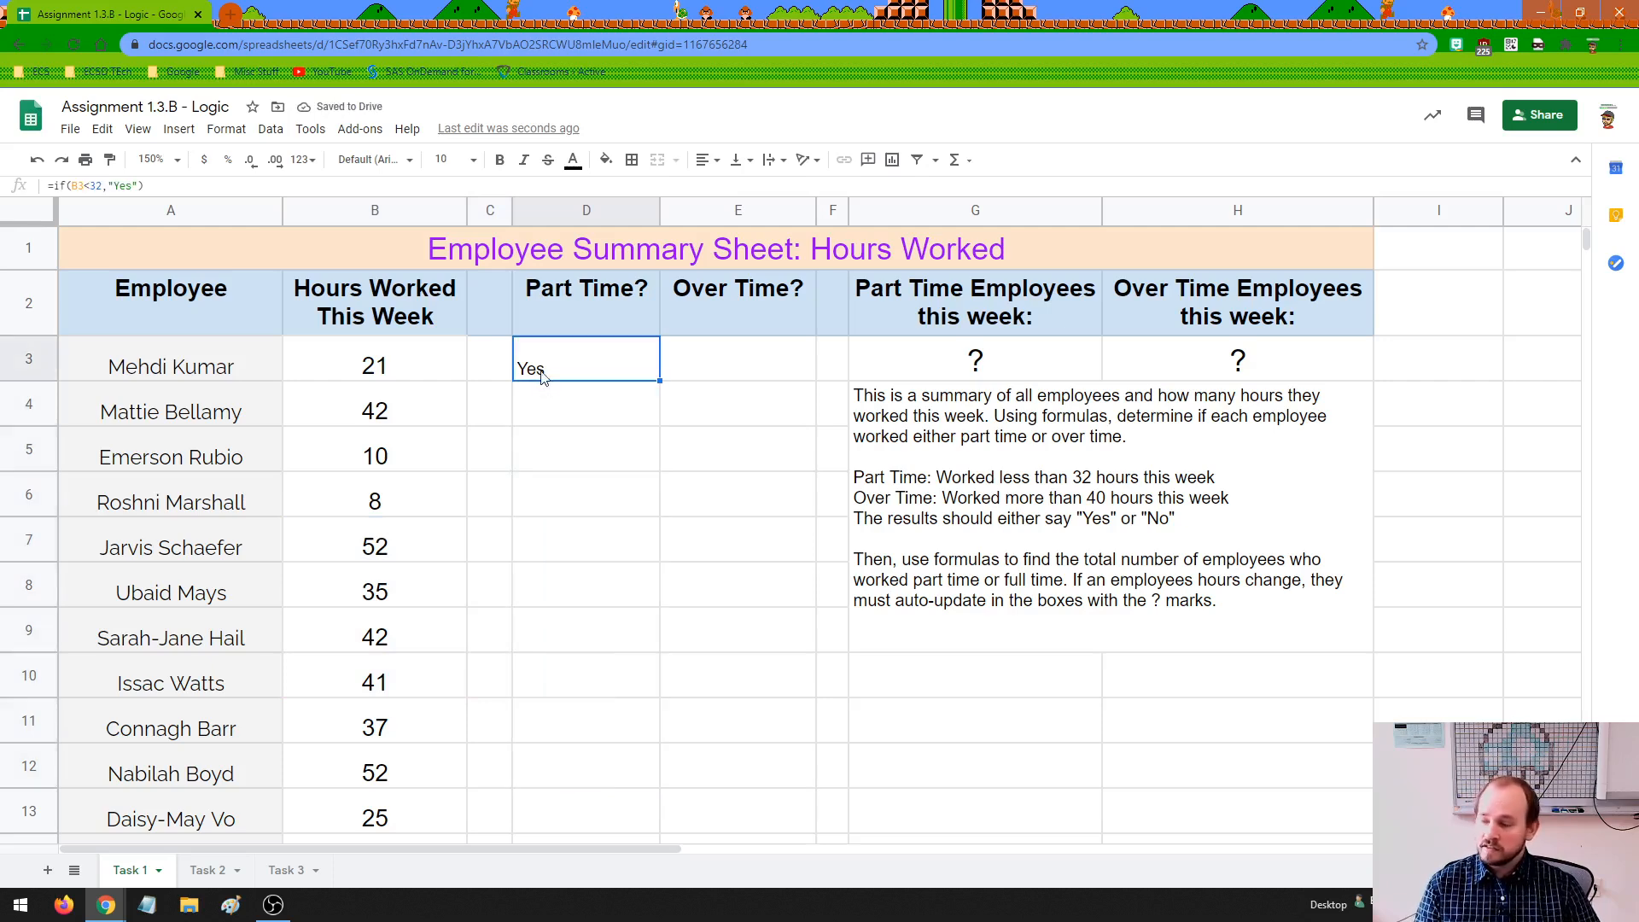
{"action": "double_click", "coordinate": [614, 369]}
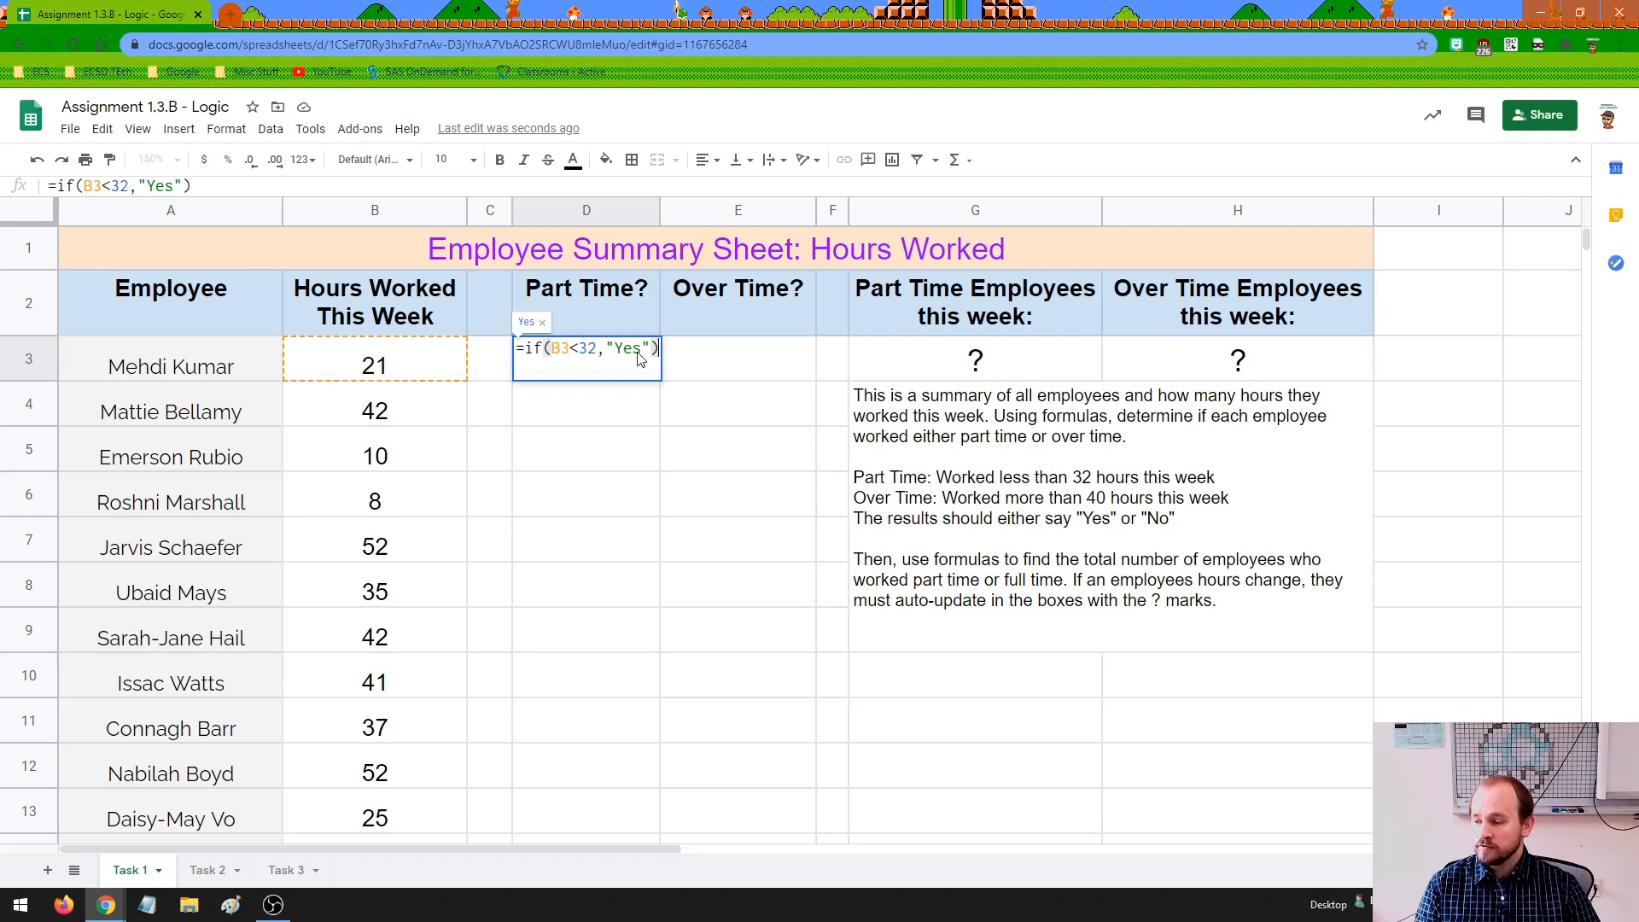
{"action": "left_click", "coordinate": [655, 348]}
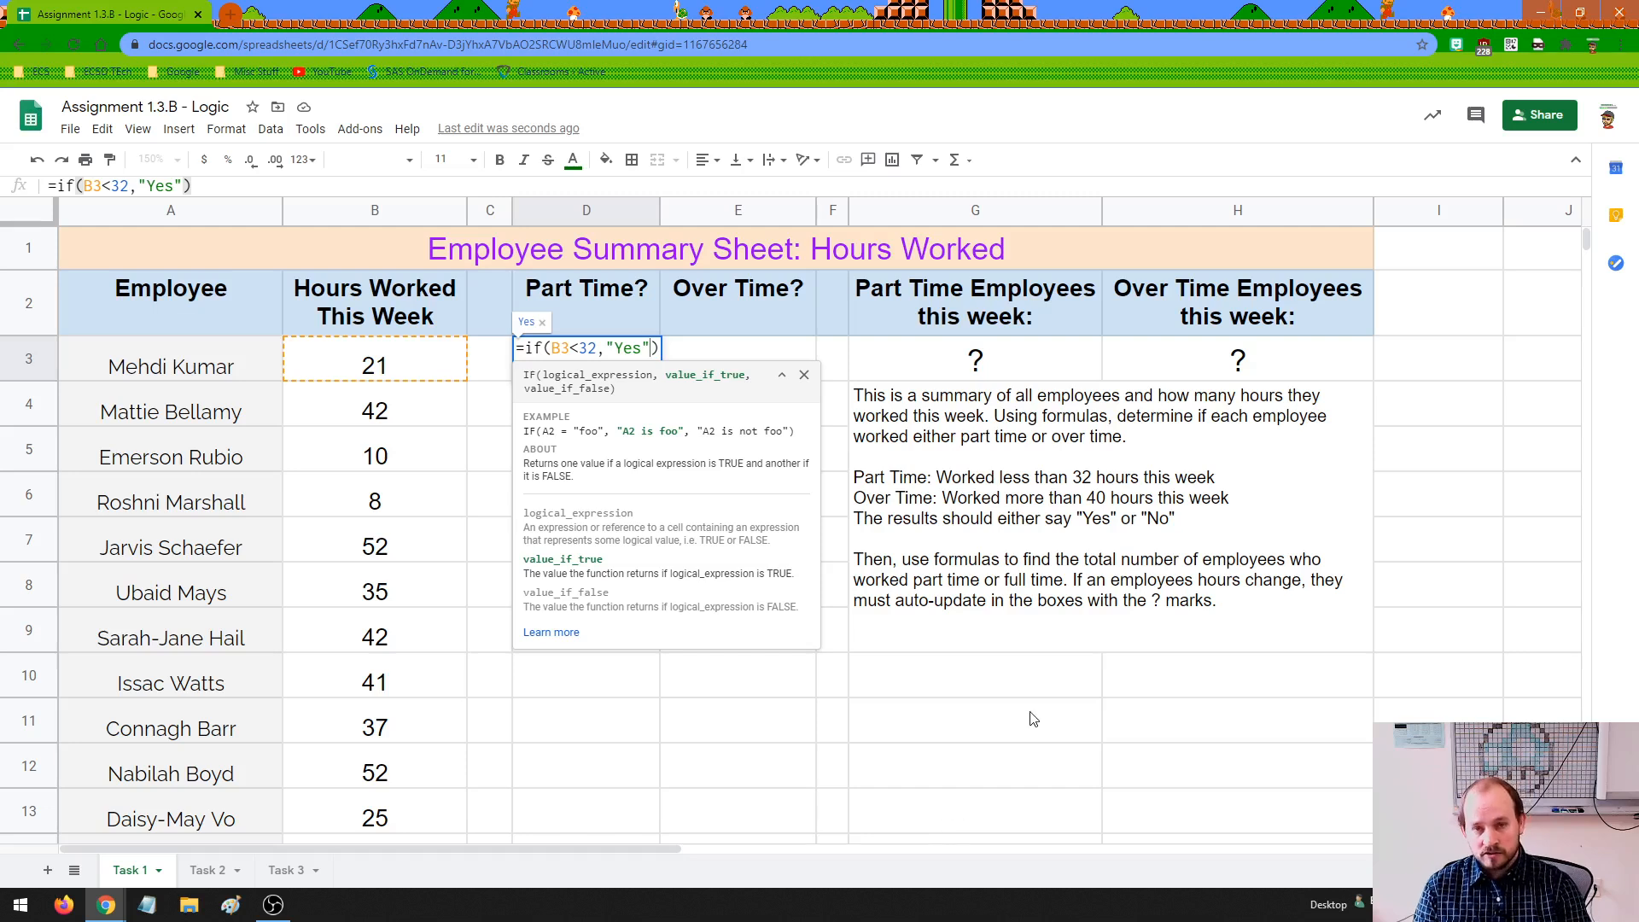
{"action": "type", "text": ","}
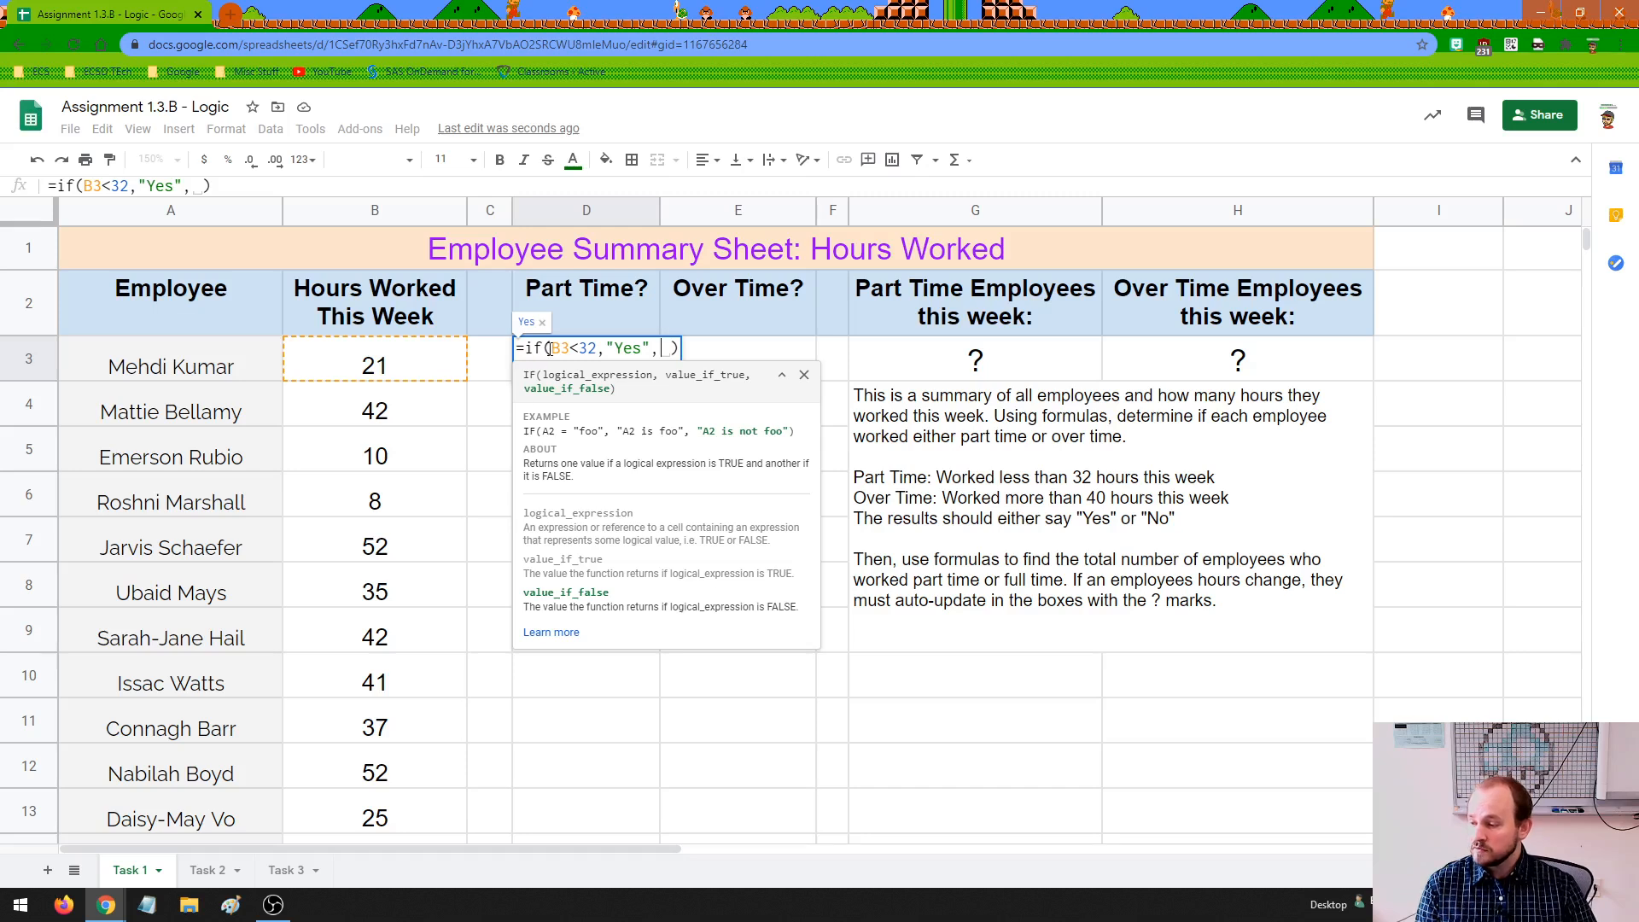
{"action": "left_click_drag", "start_coordinate": [552, 347], "coordinate": [592, 346]}
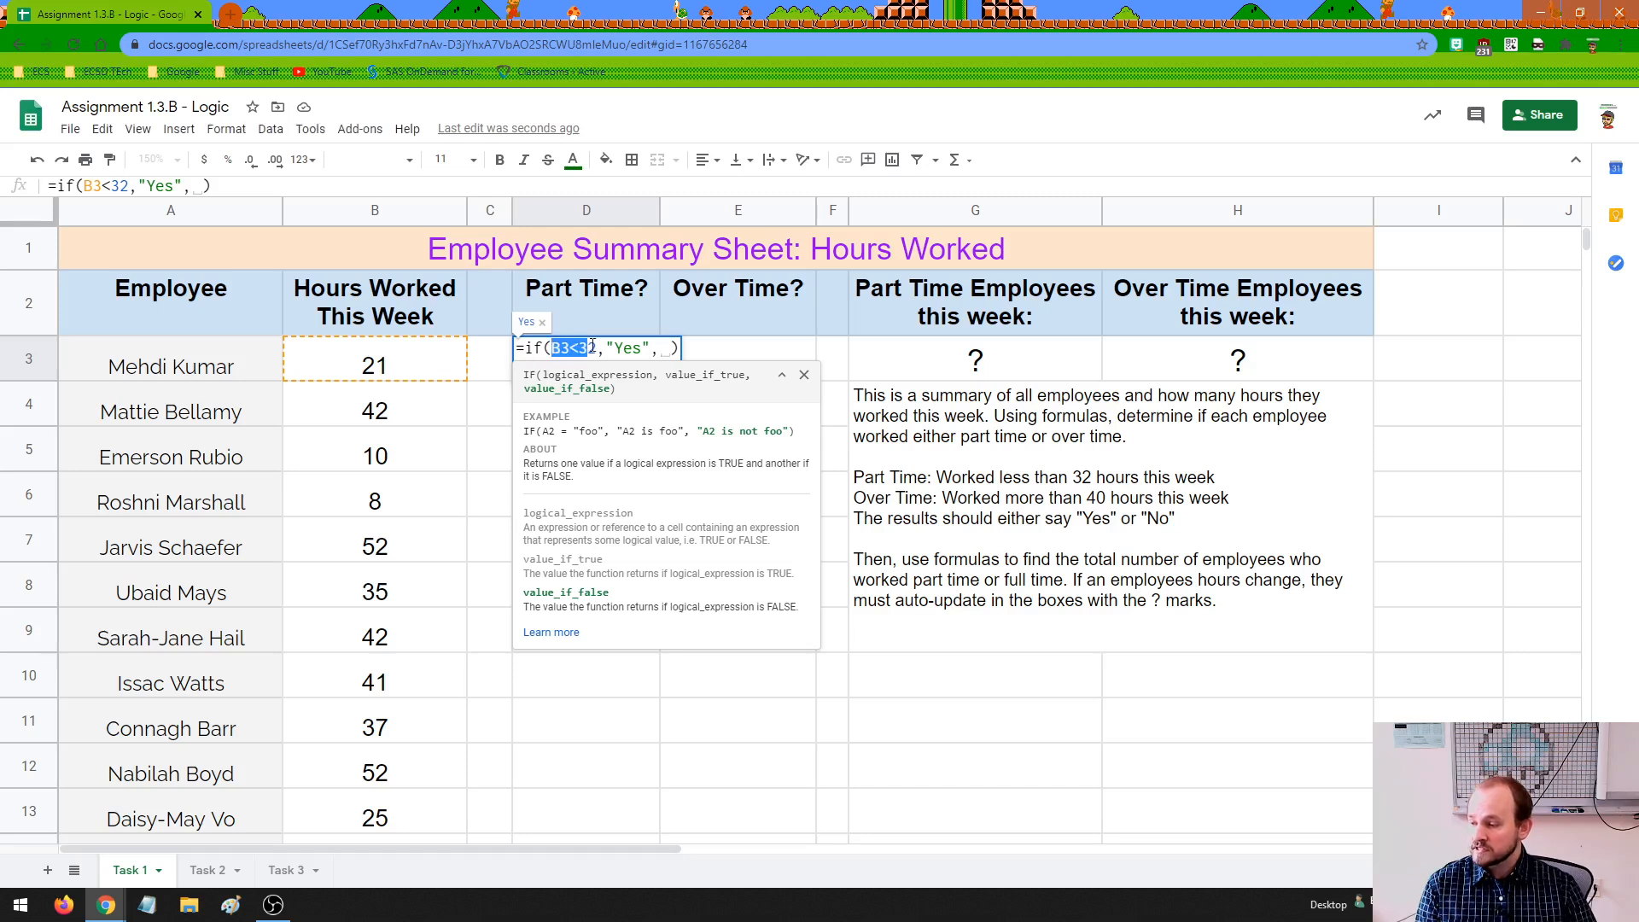
{"action": "left_click", "coordinate": [660, 347]}
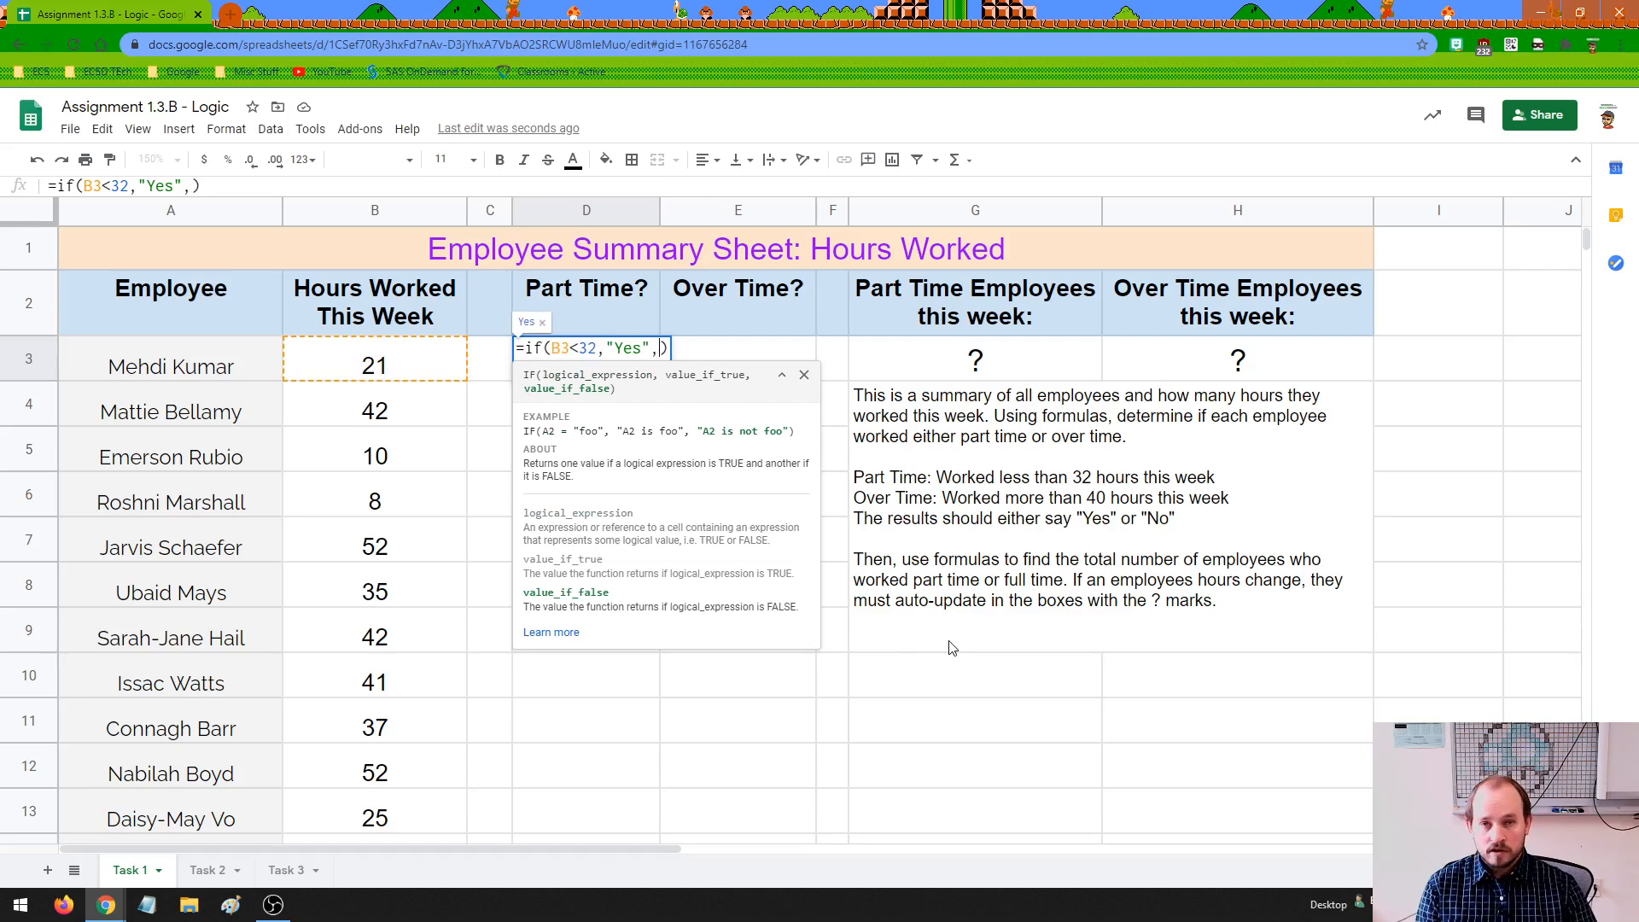
{"action": "type", "text": "\"No\""}
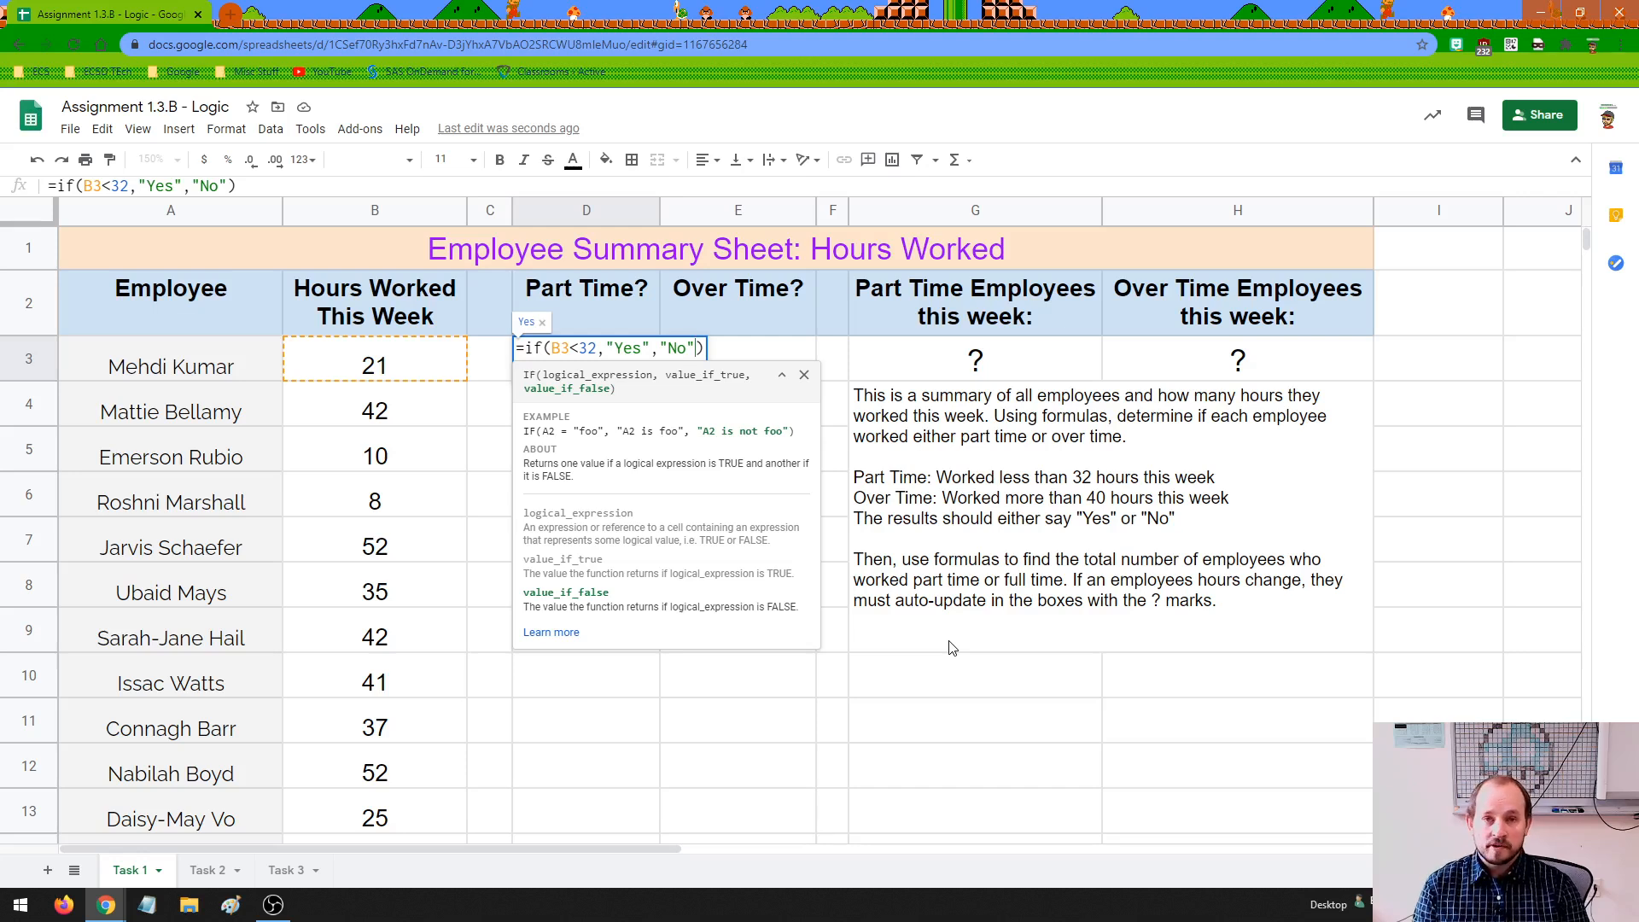
{"action": "key", "text": "Return"}
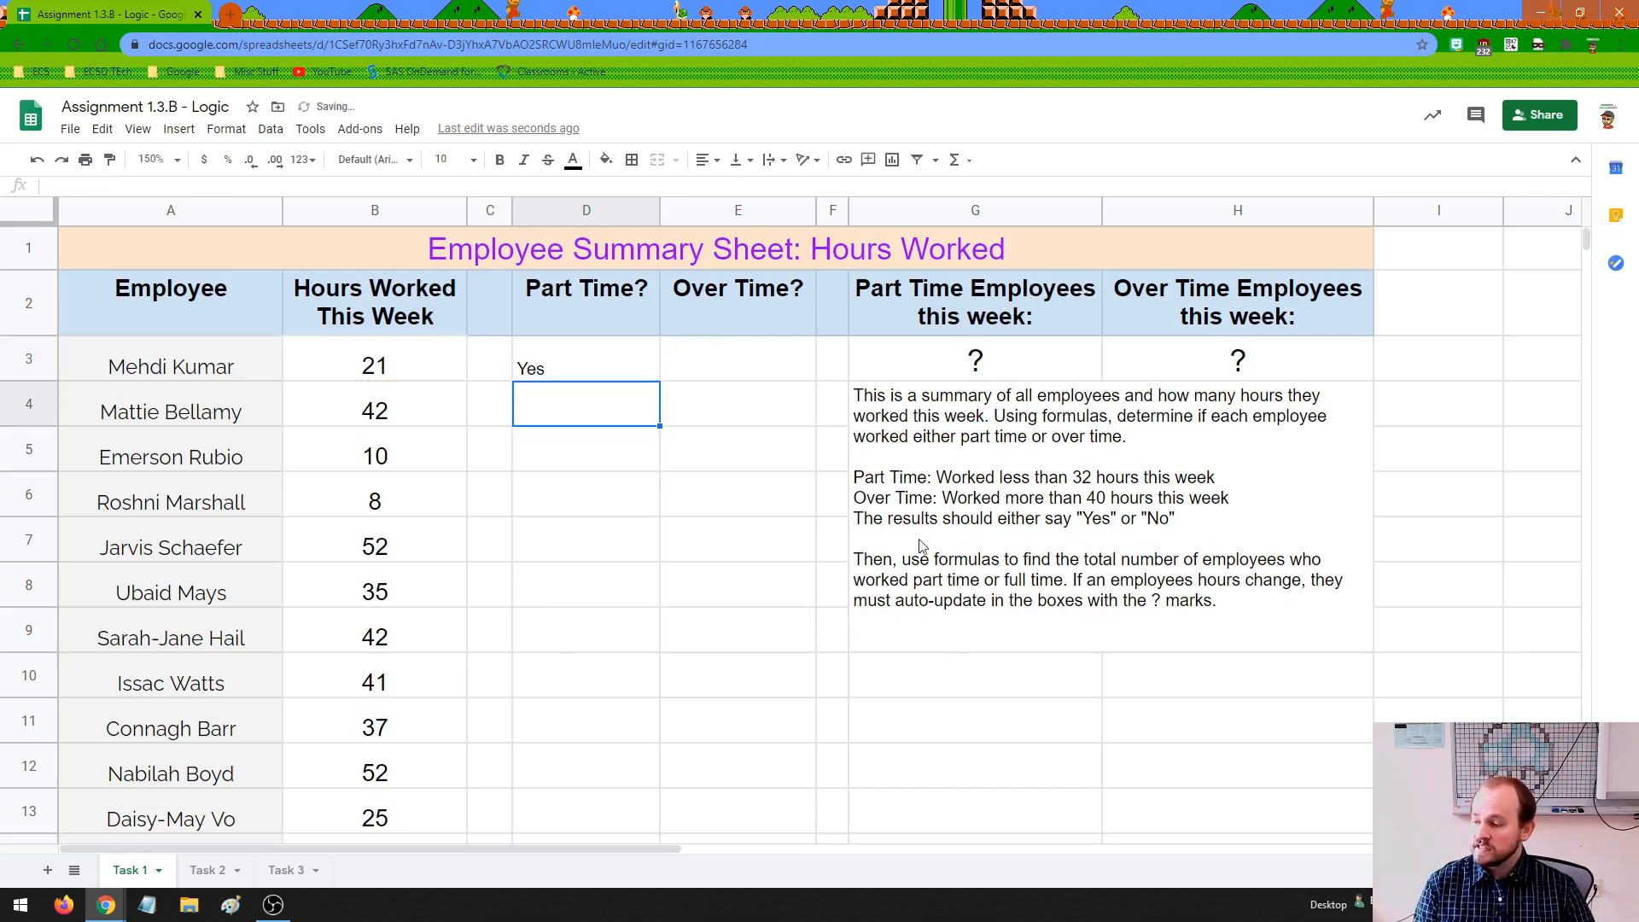
Step: Fill the D3 formula down the Part Time? column through the last employee in D28
{"action": "left_click", "coordinate": [563, 367]}
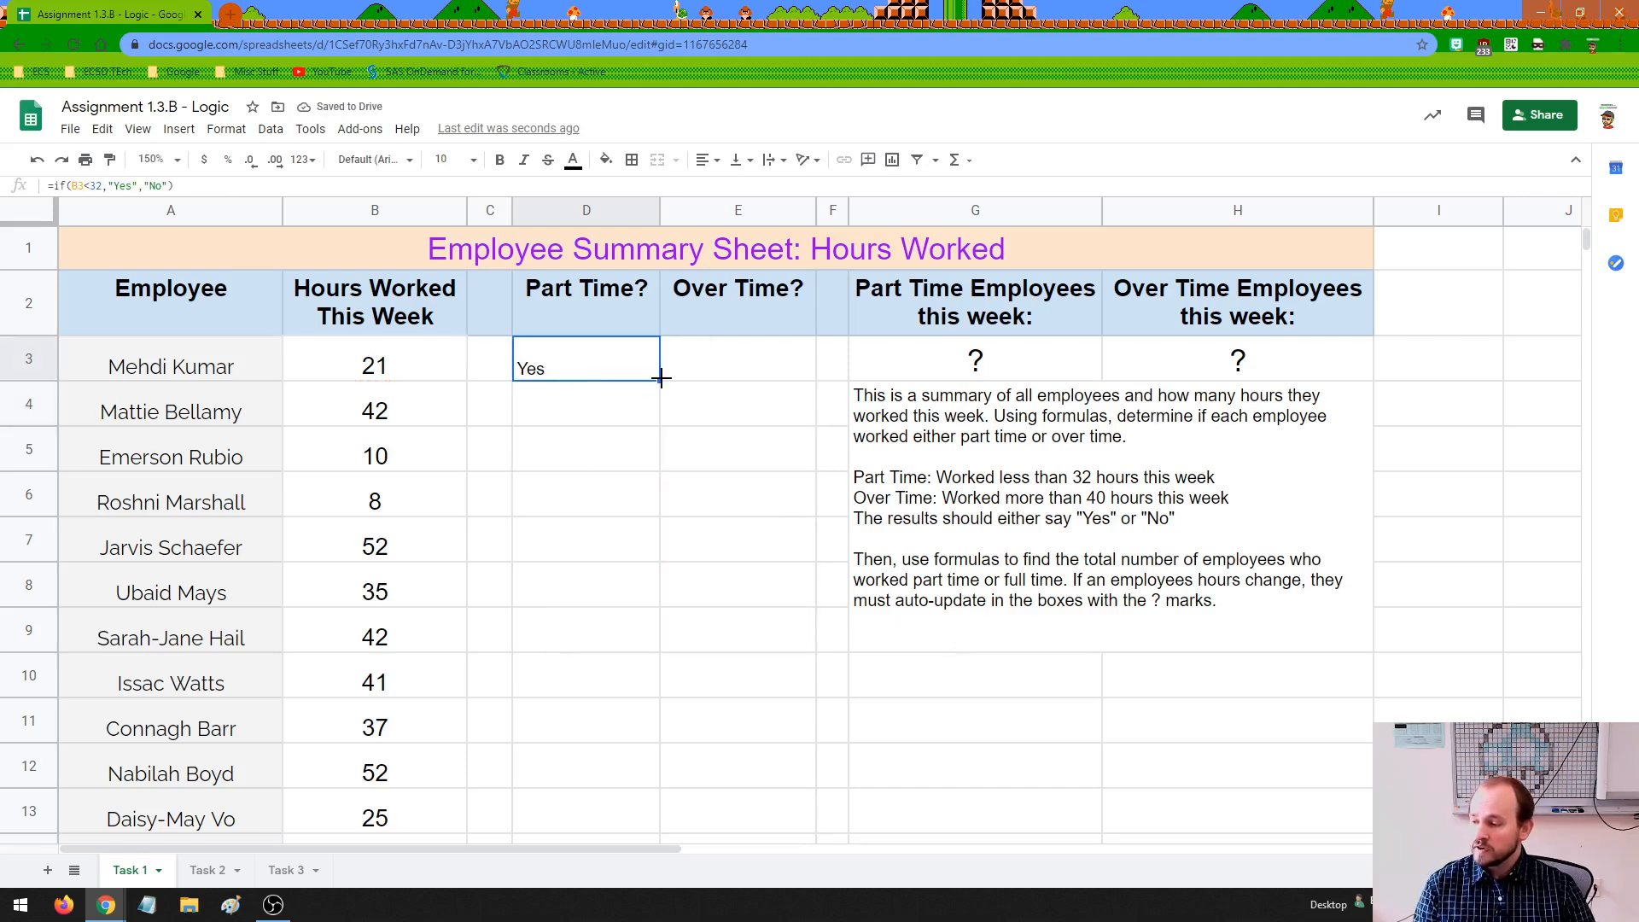
{"action": "left_click_drag", "start_coordinate": [660, 380], "coordinate": [666, 734]}
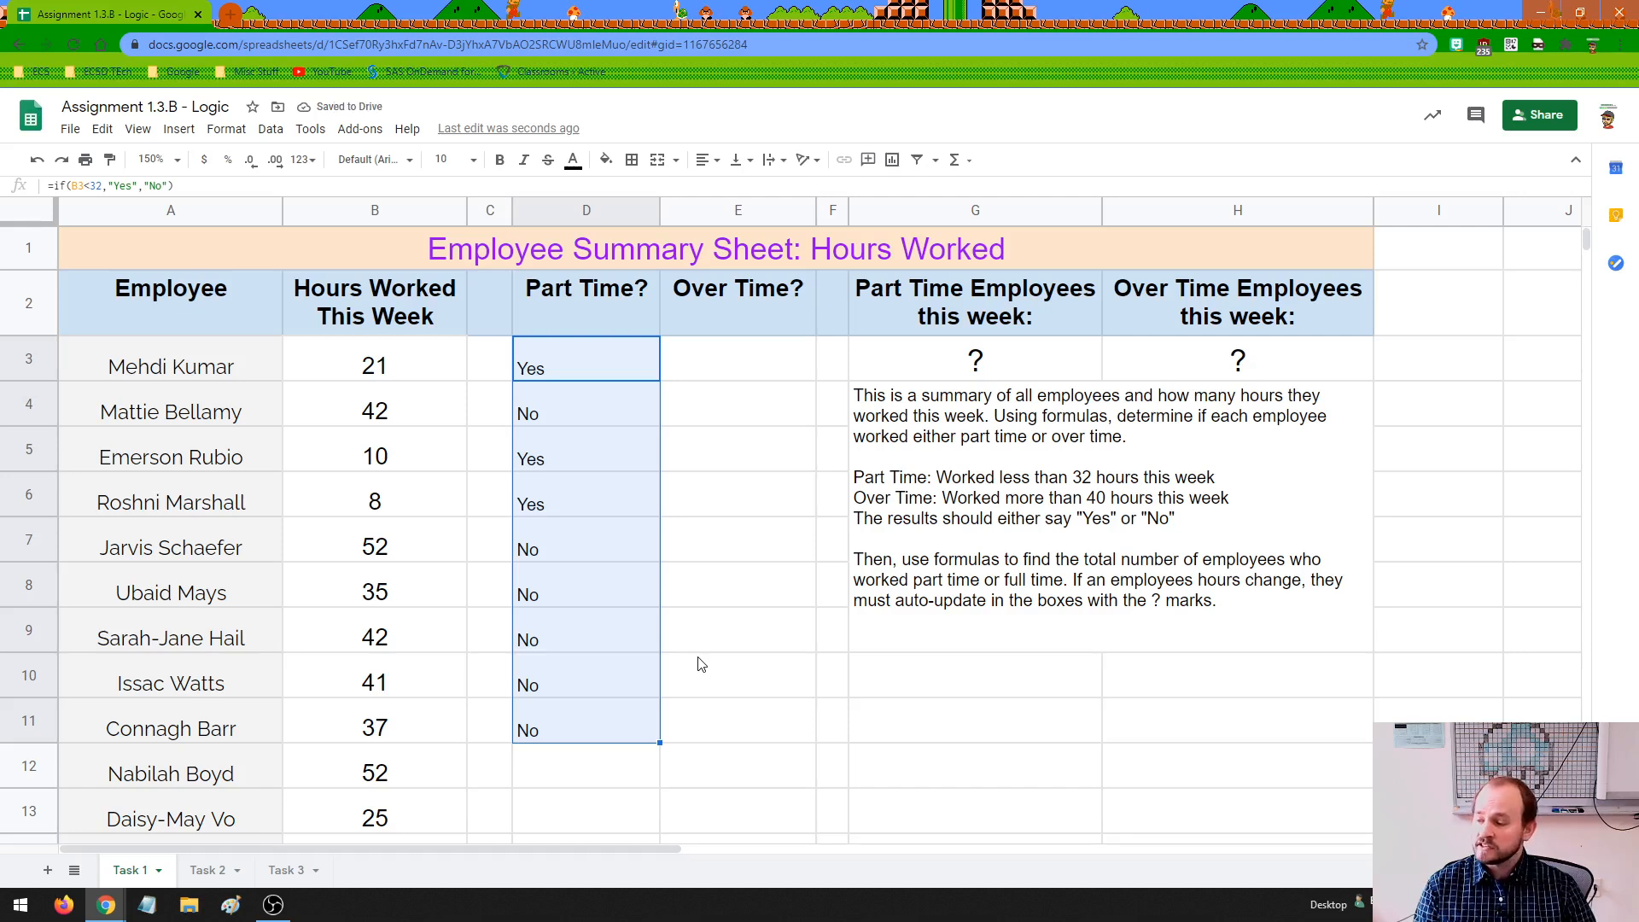
{"action": "left_click_drag", "start_coordinate": [578, 379], "coordinate": [607, 724]}
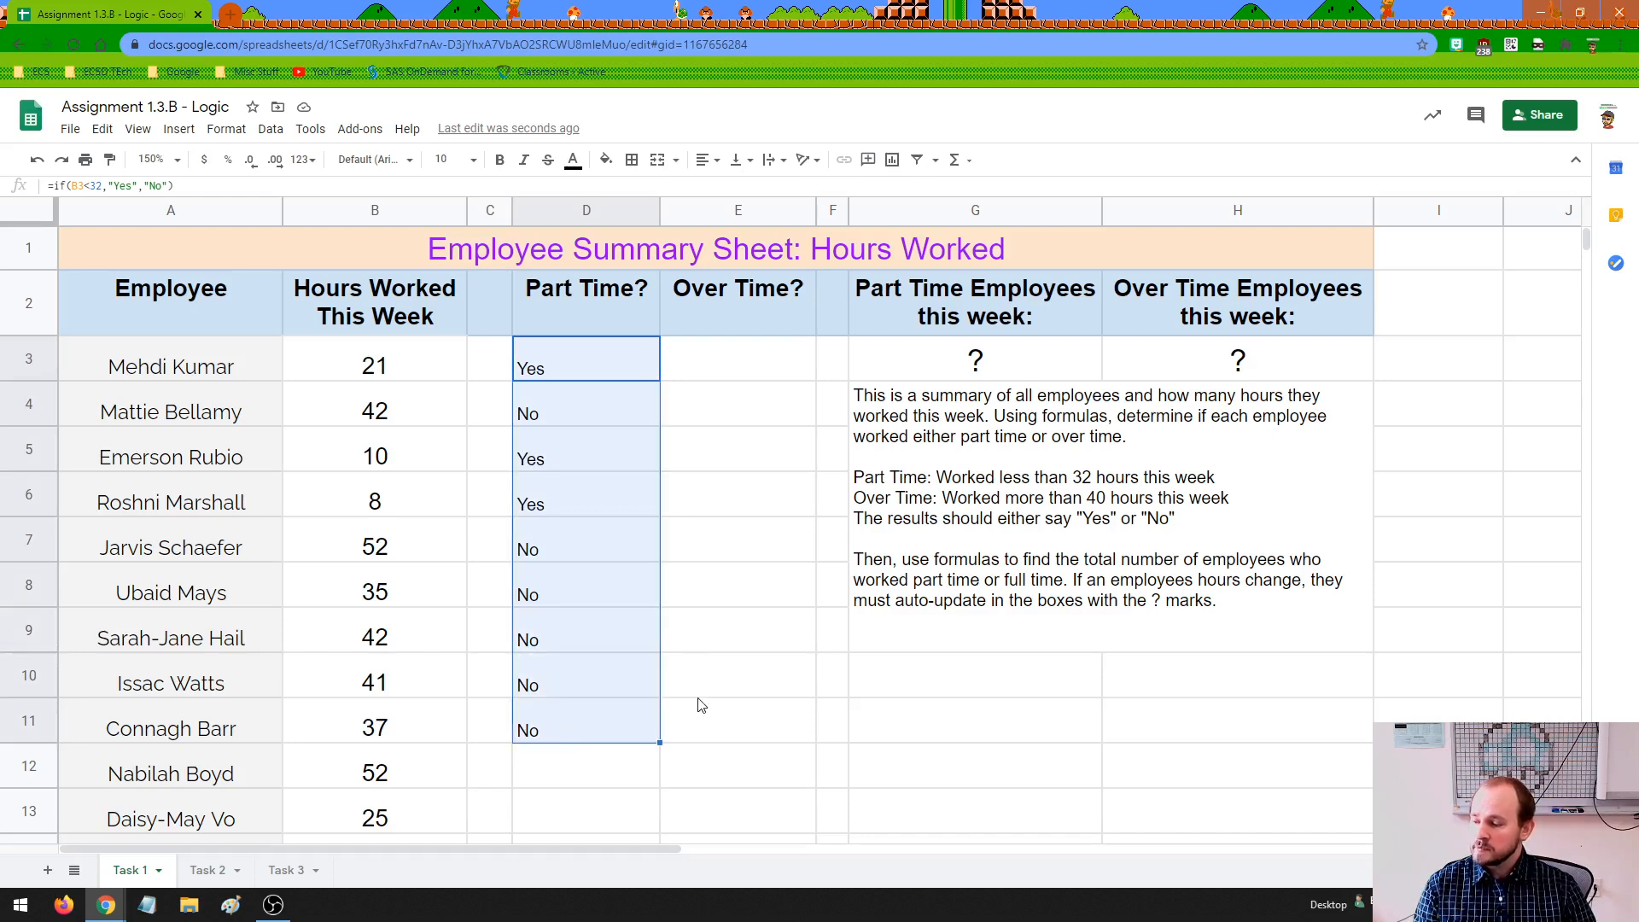
{"action": "scroll", "coordinate": [697, 705], "scroll_direction": "down", "scroll_amount": 2}
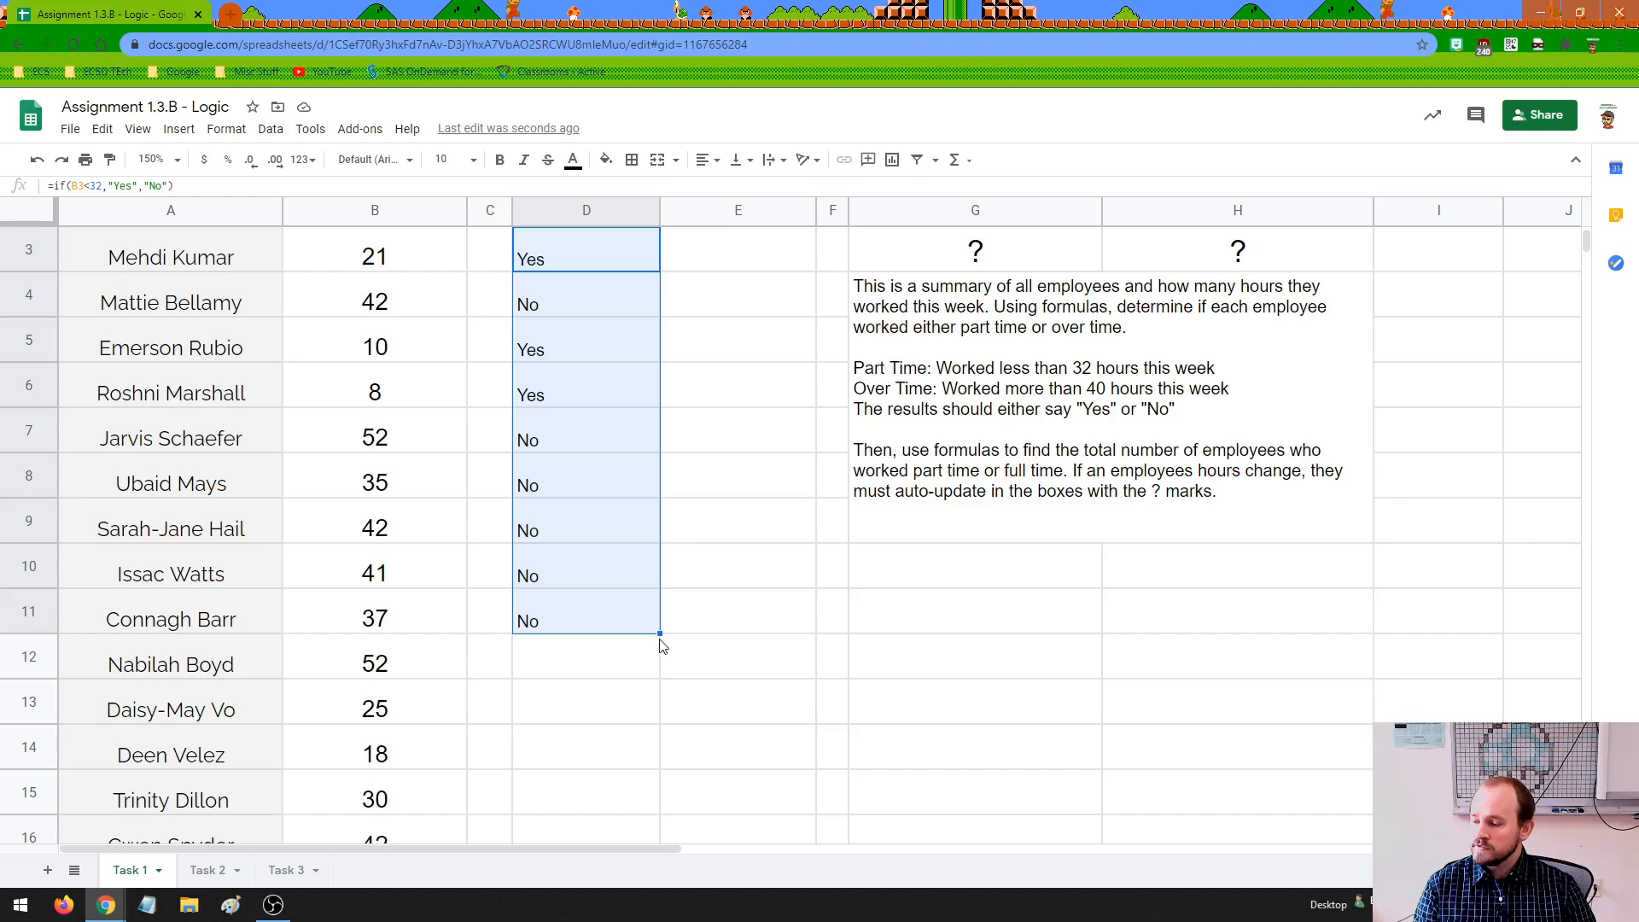
{"action": "mouse_move", "coordinate": [658, 634]}
{"action": "left_mouse_down"}
{"action": "mouse_move", "coordinate": [649, 865]}
{"action": "mouse_move", "coordinate": [655, 665]}
{"action": "left_mouse_up"}
{"action": "scroll", "coordinate": [662, 607], "scroll_direction": "up", "scroll_amount": 8}
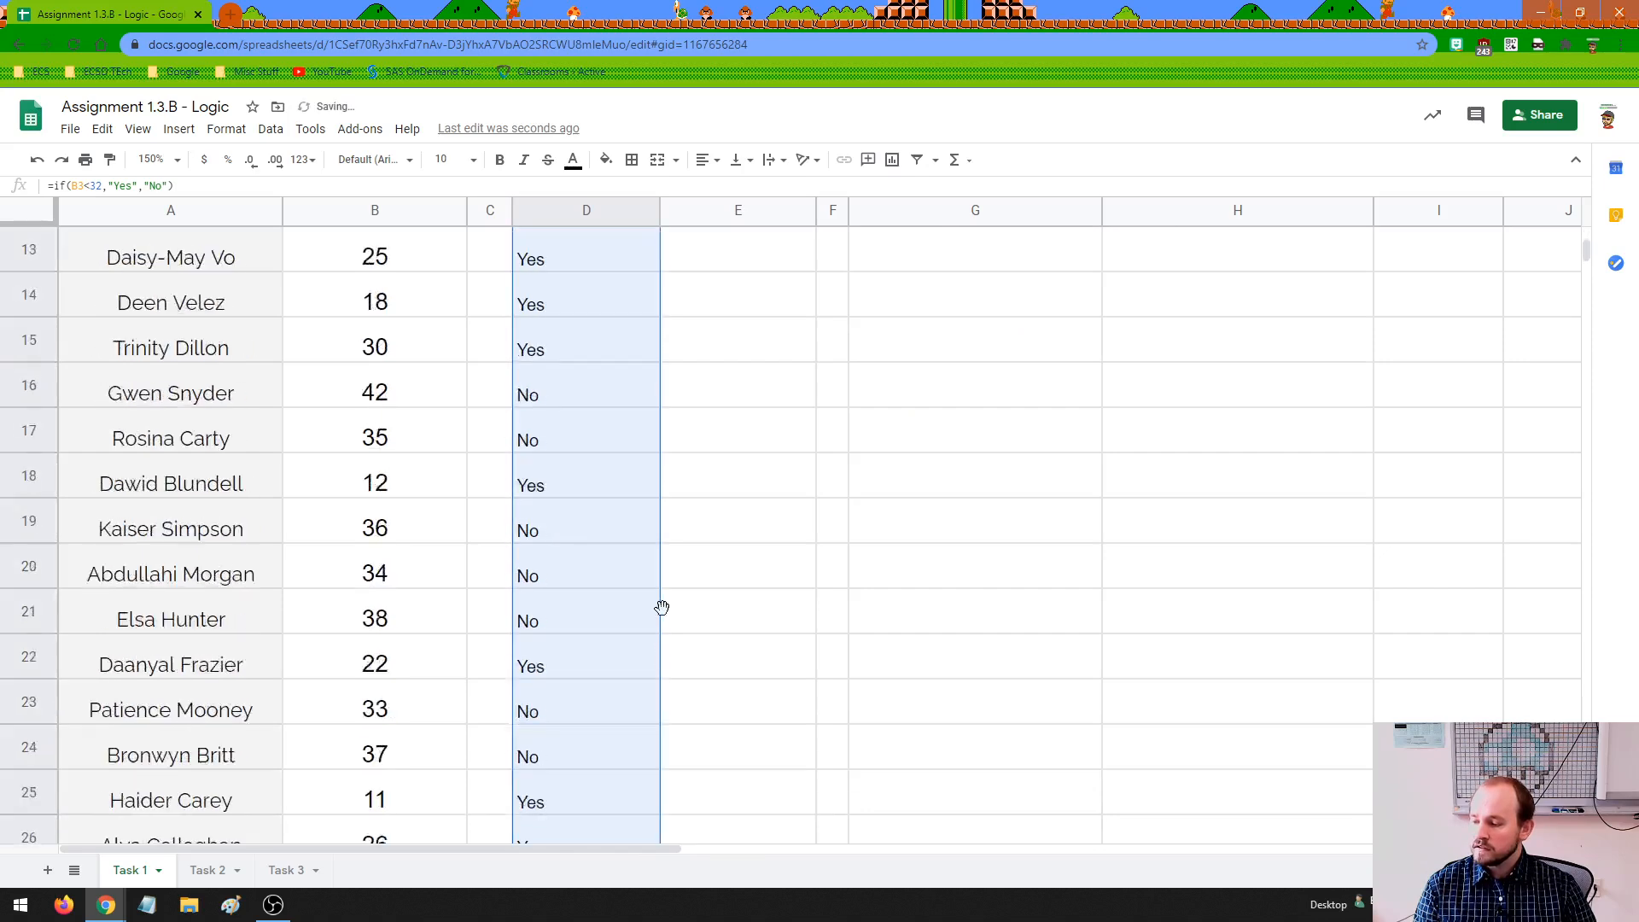
{"action": "scroll", "coordinate": [662, 607], "scroll_direction": "up", "scroll_amount": 1}
Step: Examine which Part Time? cells say Yes or No and should count toward the part time total in G3
{"action": "left_click", "coordinate": [973, 352]}
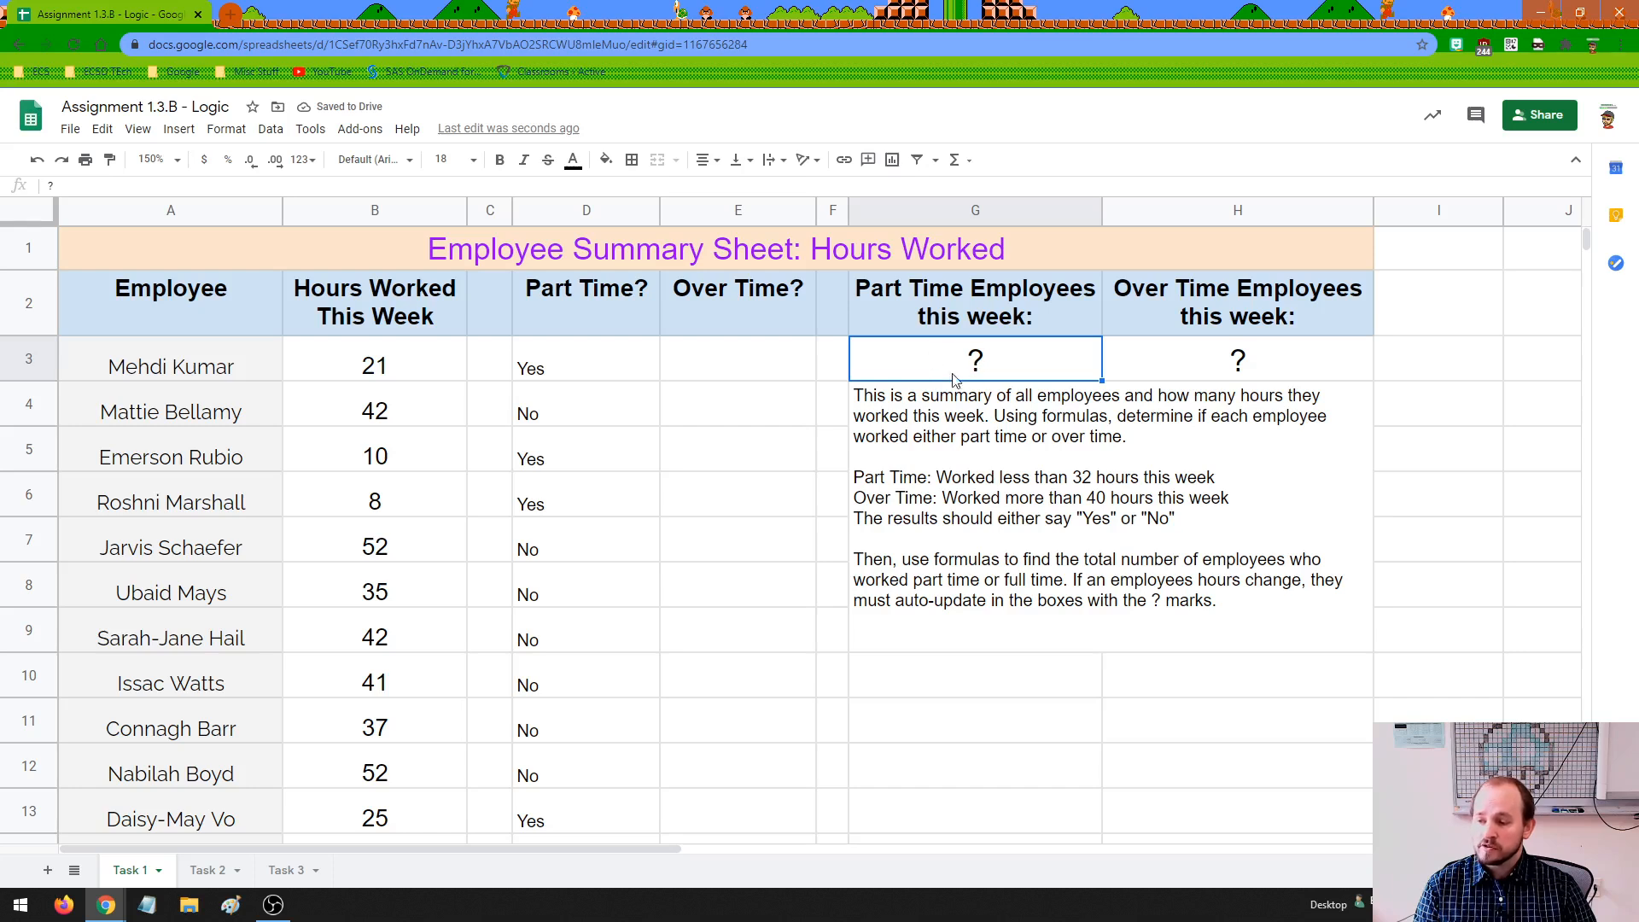
{"action": "left_click", "coordinate": [539, 369]}
{"action": "left_click", "coordinate": [563, 457]}
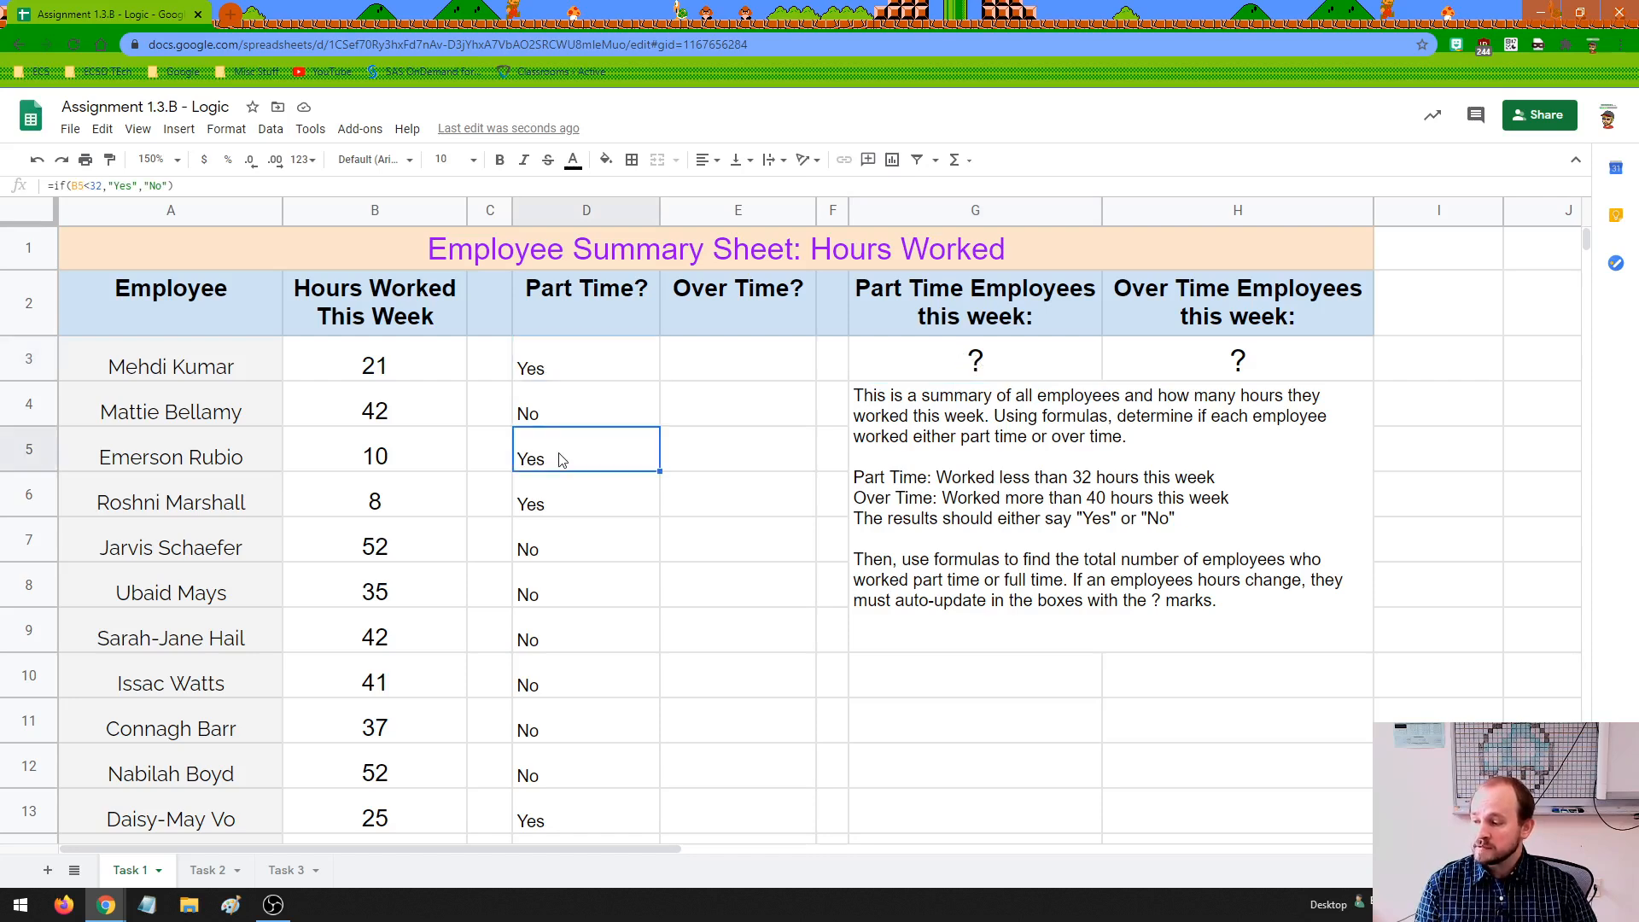
{"action": "left_click", "coordinate": [563, 505]}
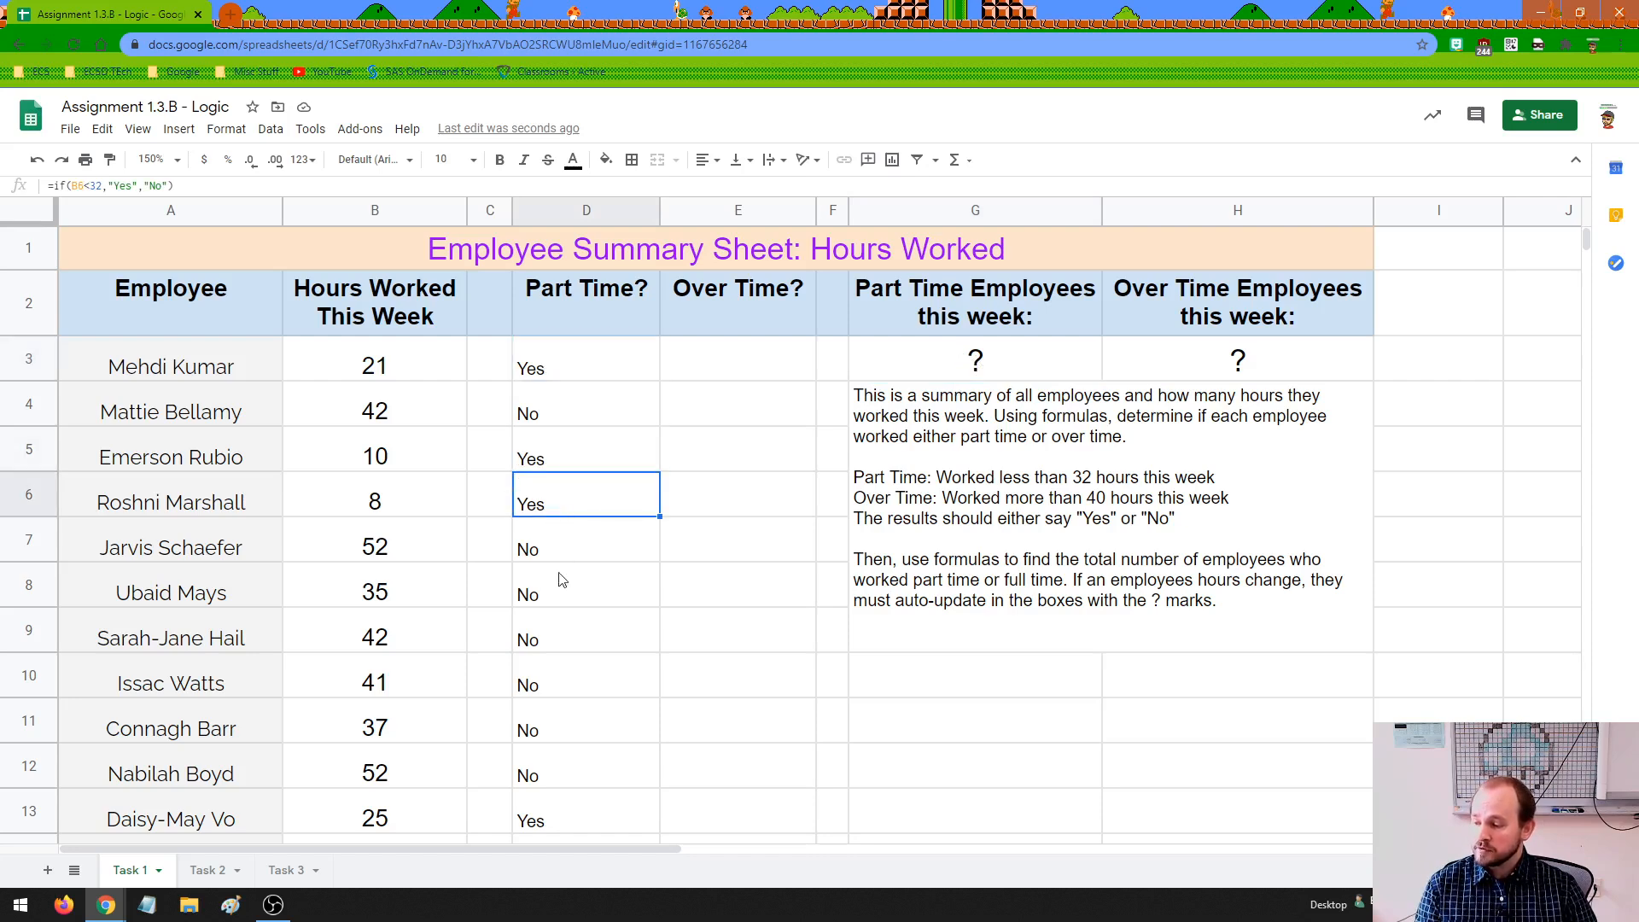
{"action": "left_click_drag", "start_coordinate": [555, 552], "coordinate": [587, 701]}
{"action": "scroll", "coordinate": [587, 702], "scroll_direction": "down", "scroll_amount": 1}
{"action": "scroll", "coordinate": [589, 705], "scroll_direction": "down", "scroll_amount": 1}
{"action": "left_click", "coordinate": [596, 710]}
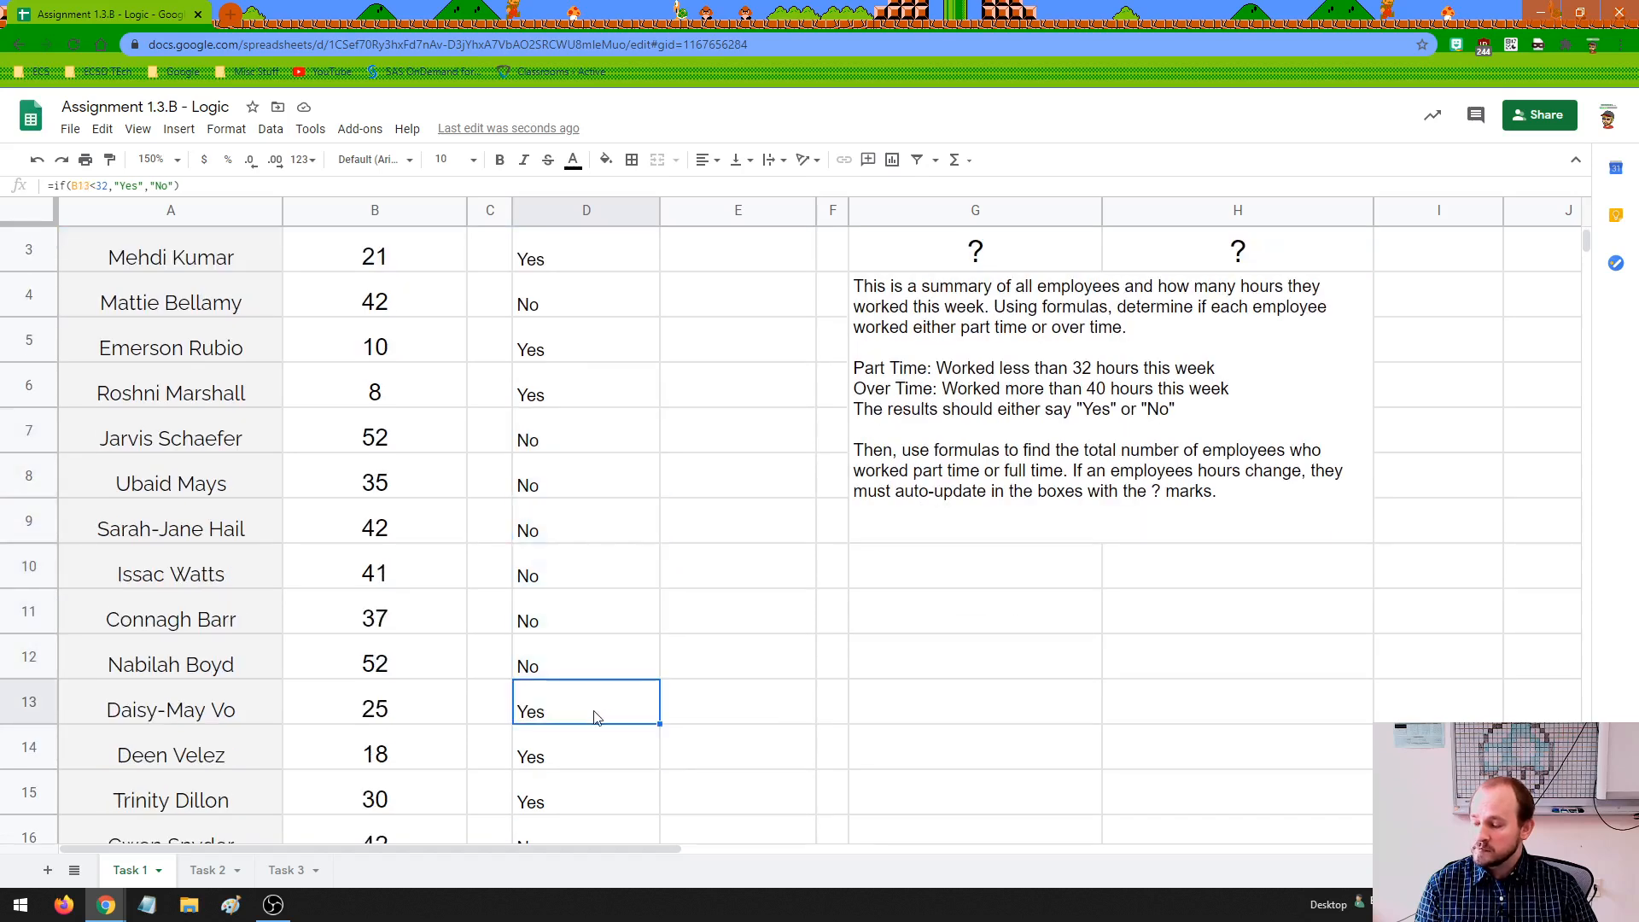
{"action": "scroll", "coordinate": [598, 717], "scroll_direction": "up", "scroll_amount": 2}
{"action": "left_click", "coordinate": [605, 366]}
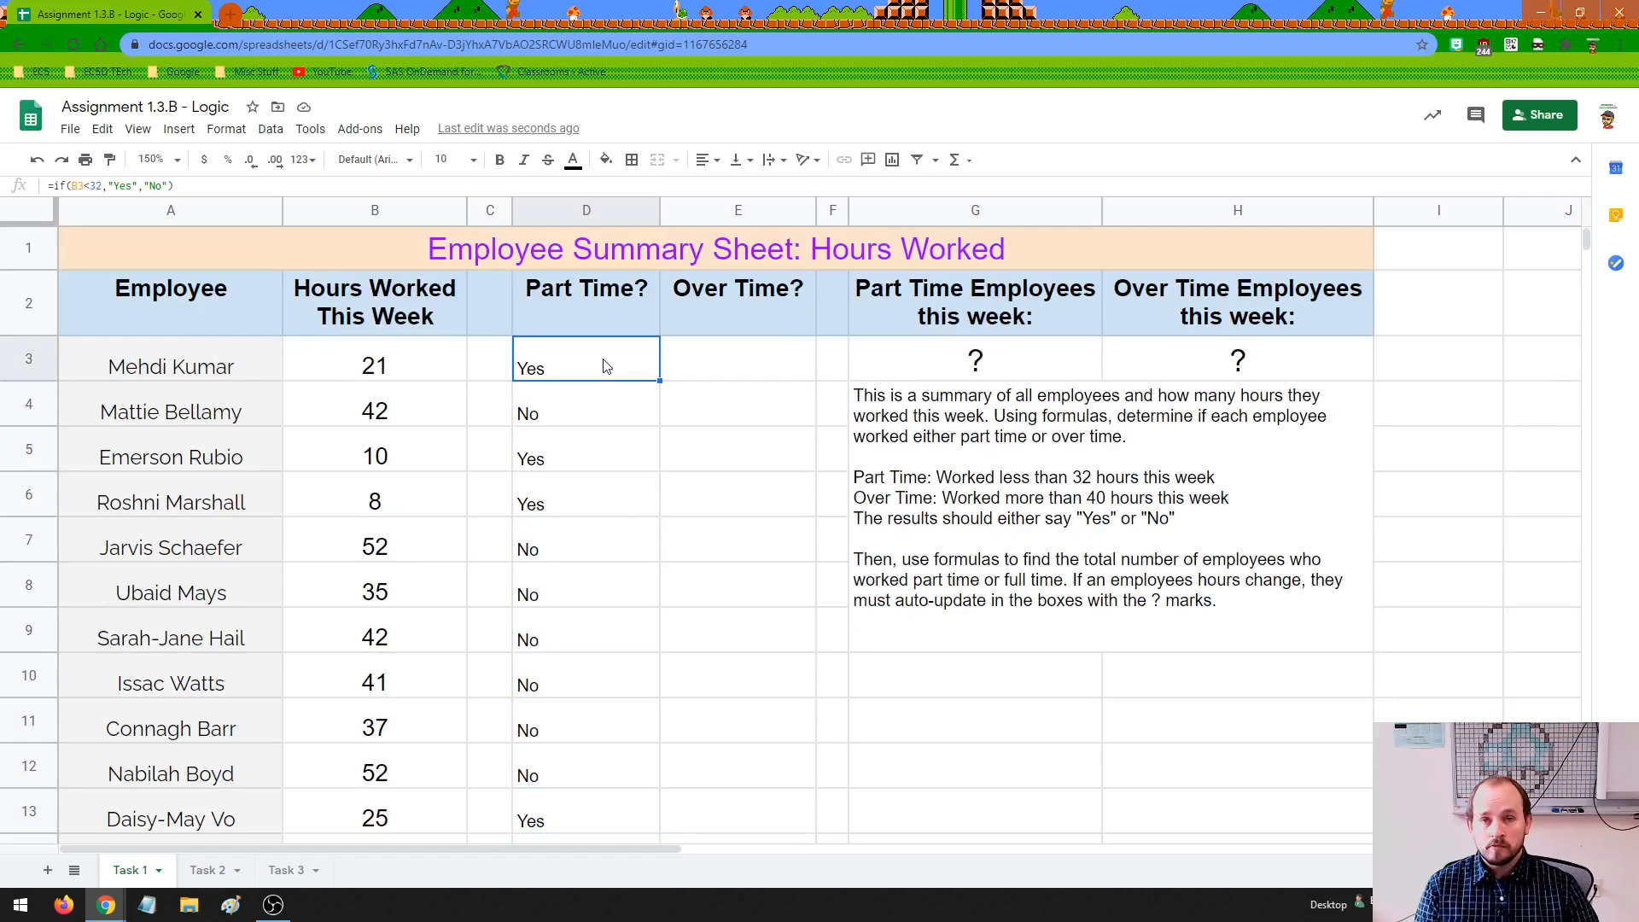
Step: Replace the ? in G3 with =countif(D3:D28,"Yes") to count the part time employees
{"action": "left_click", "coordinate": [1001, 356]}
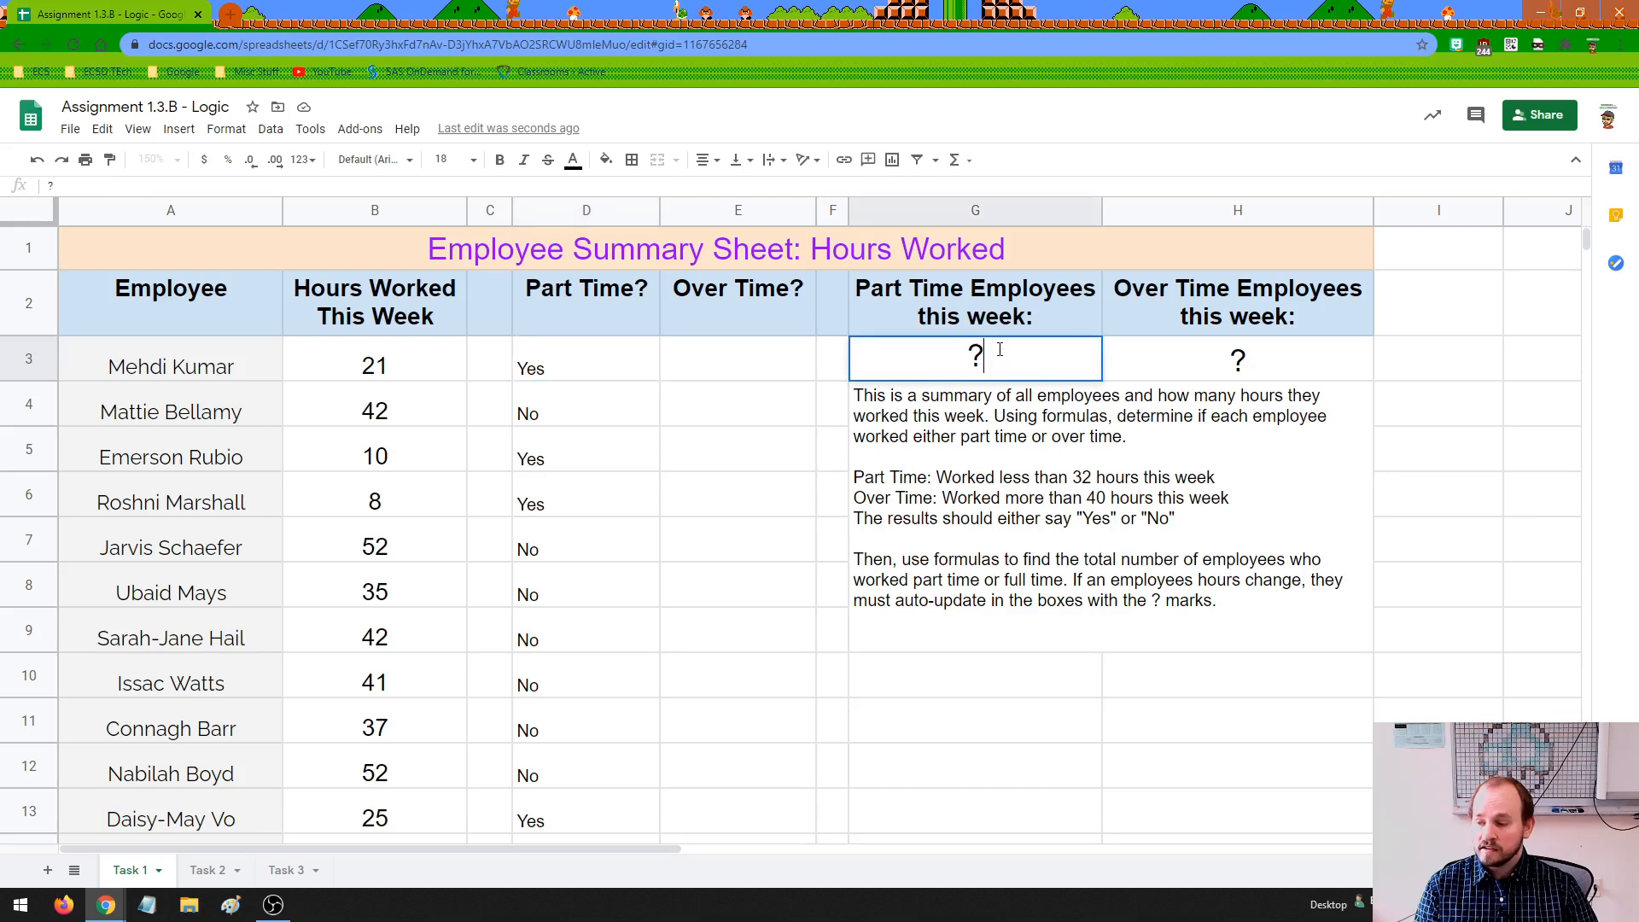
{"action": "key", "text": "BackSpace"}
{"action": "type", "text": "="}
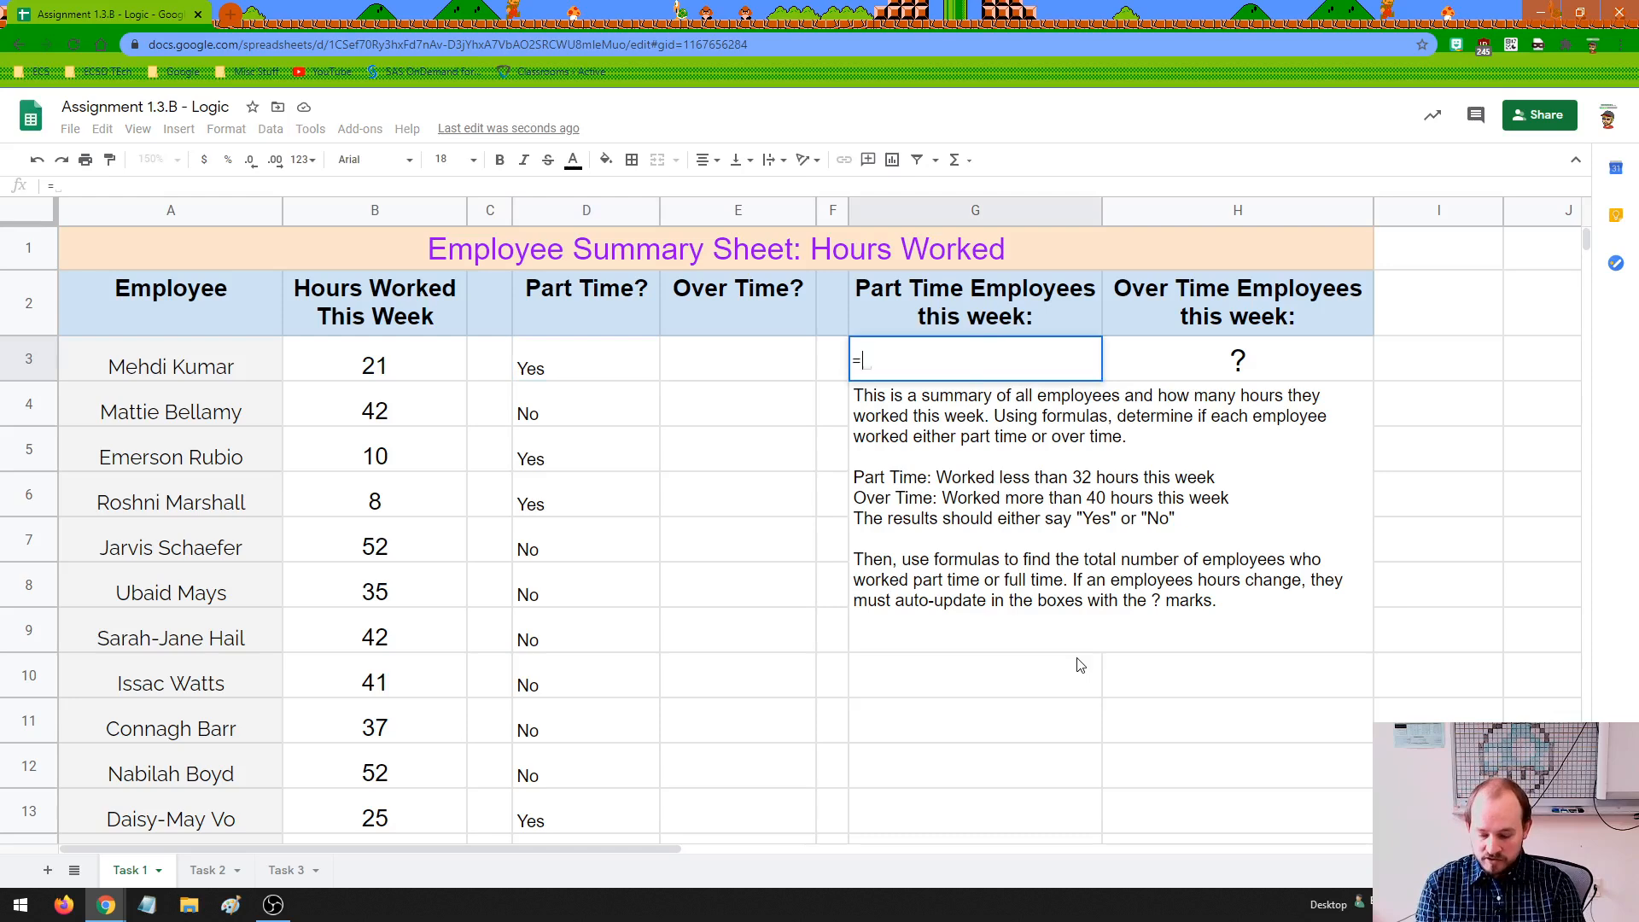
{"action": "type", "text": "countif"}
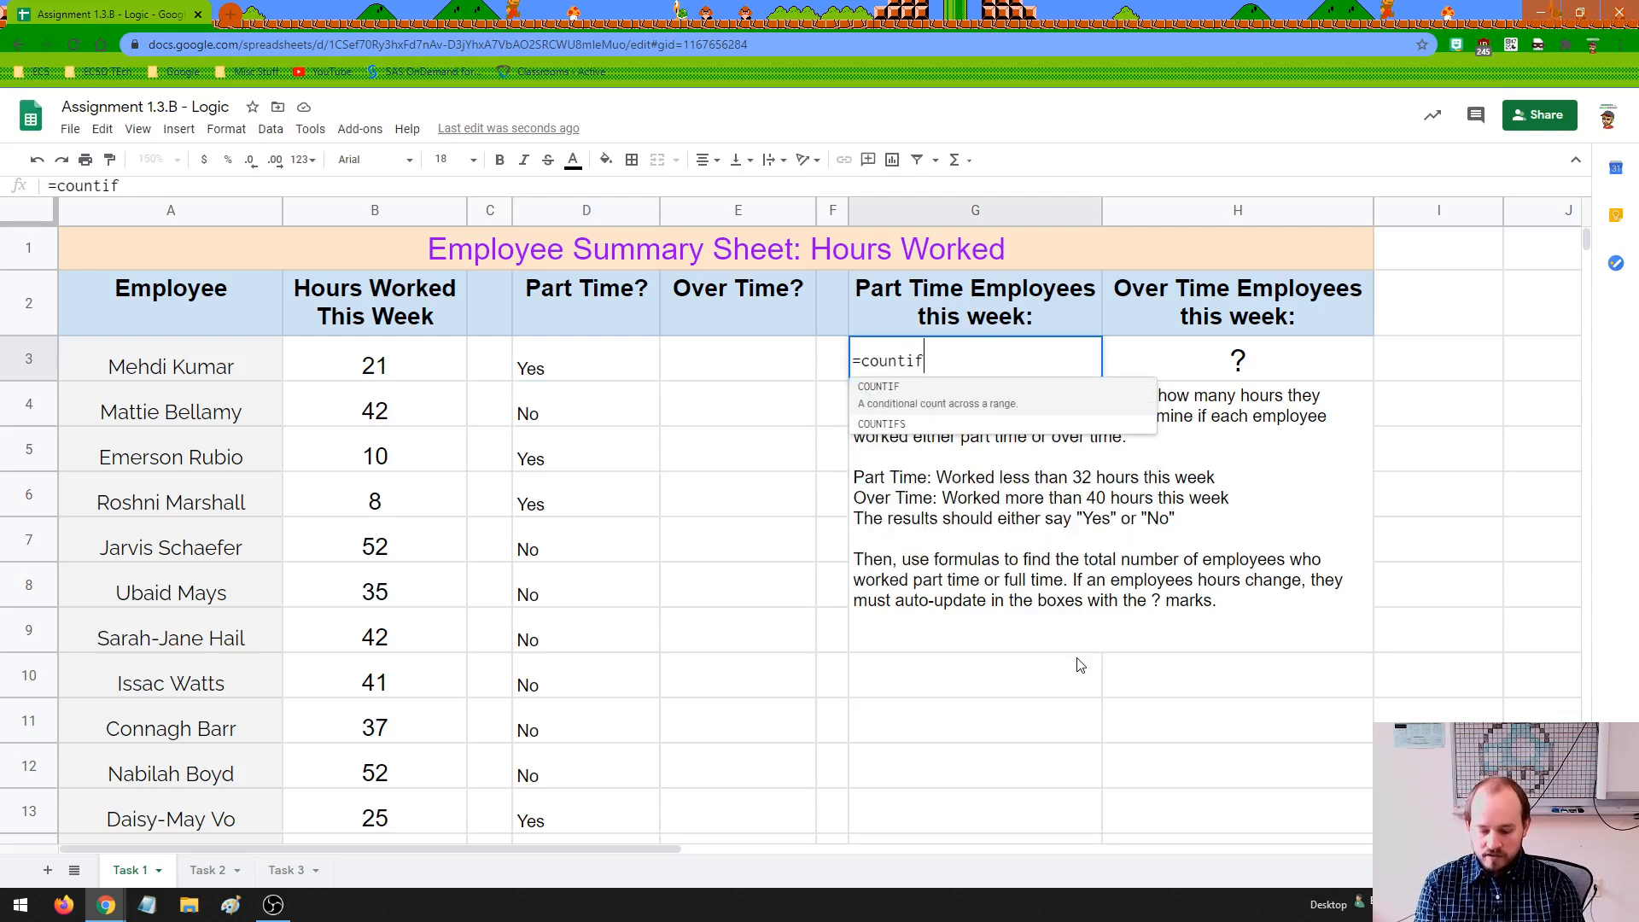
{"action": "type", "text": "("}
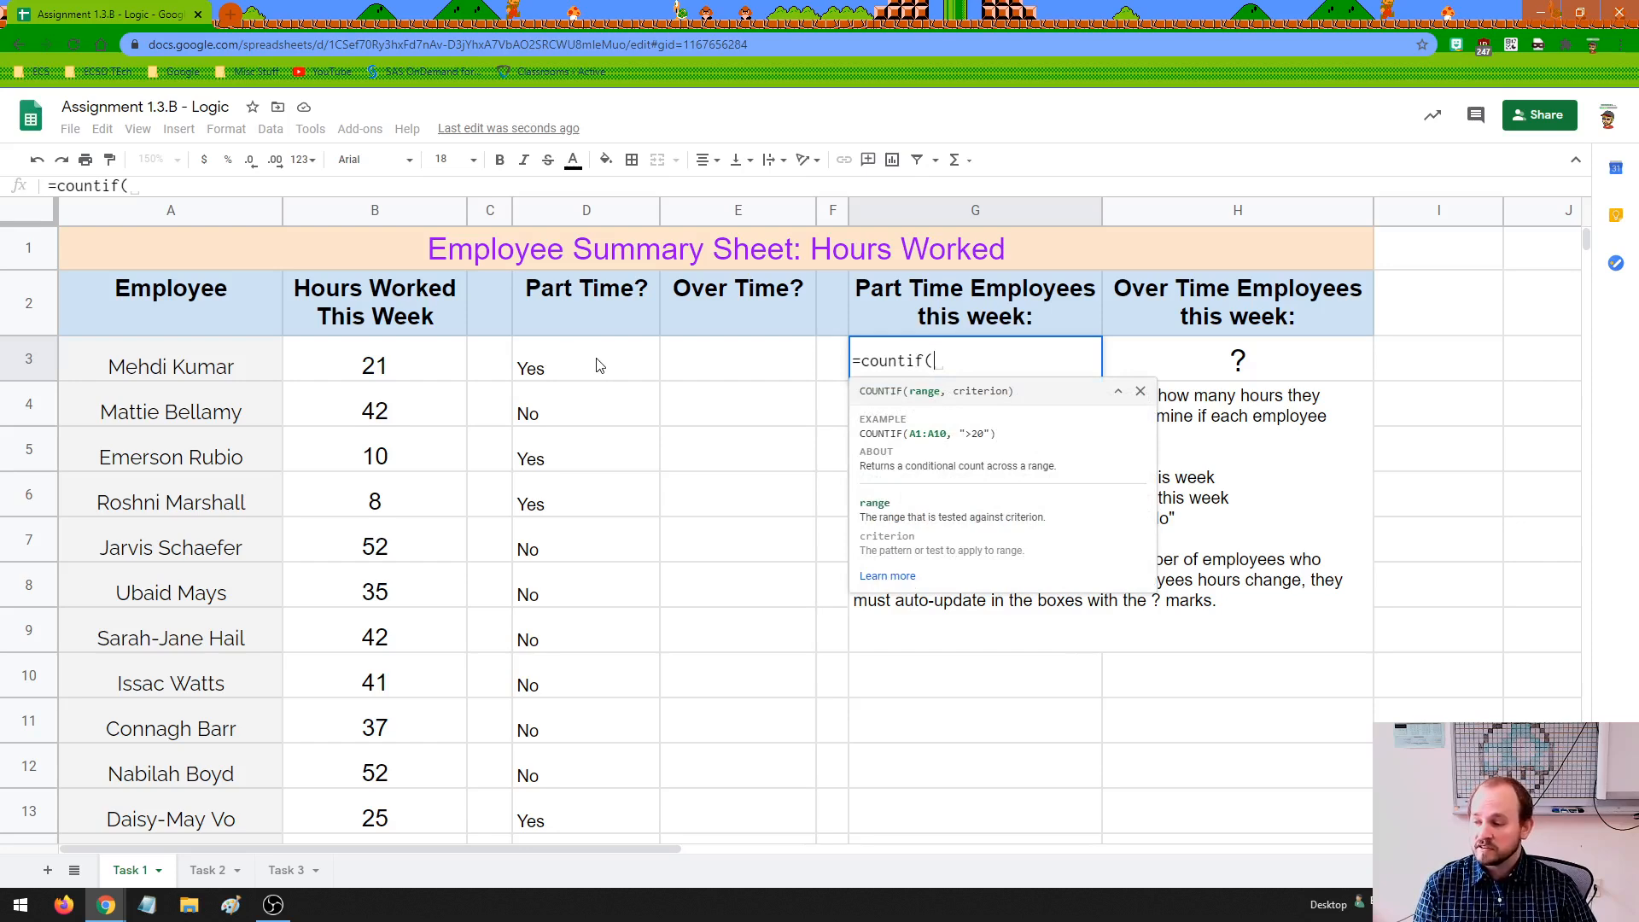
{"action": "left_click_drag", "start_coordinate": [601, 366], "coordinate": [597, 710]}
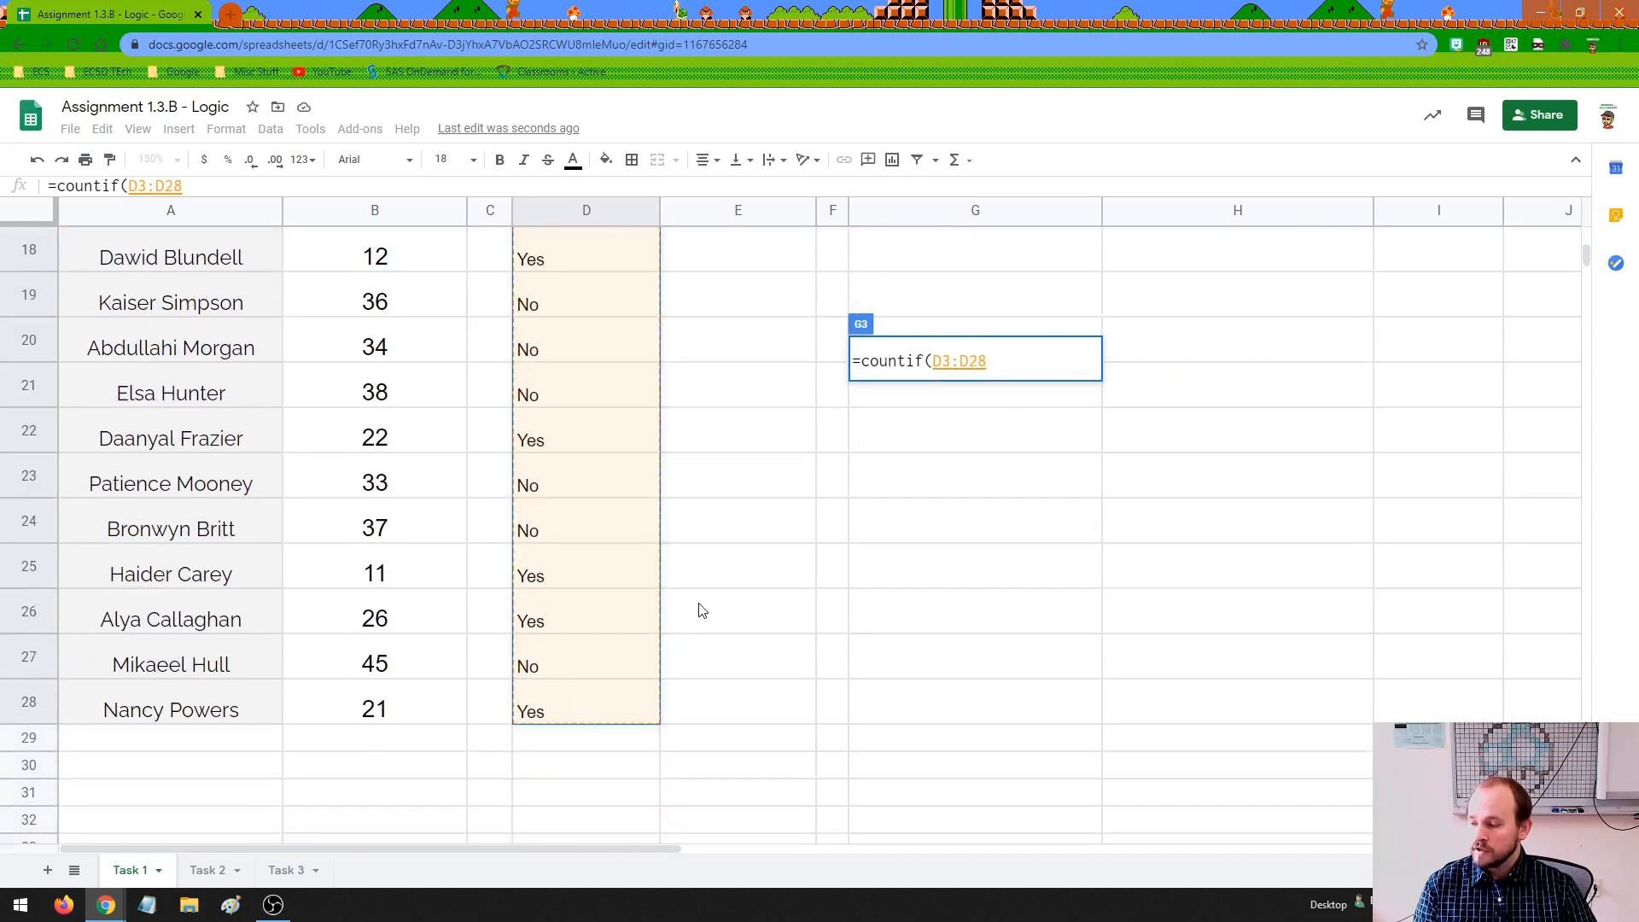
{"action": "scroll", "coordinate": [703, 604], "scroll_direction": "up", "scroll_amount": 2}
{"action": "scroll", "coordinate": [703, 605], "scroll_direction": "up", "scroll_amount": 5}
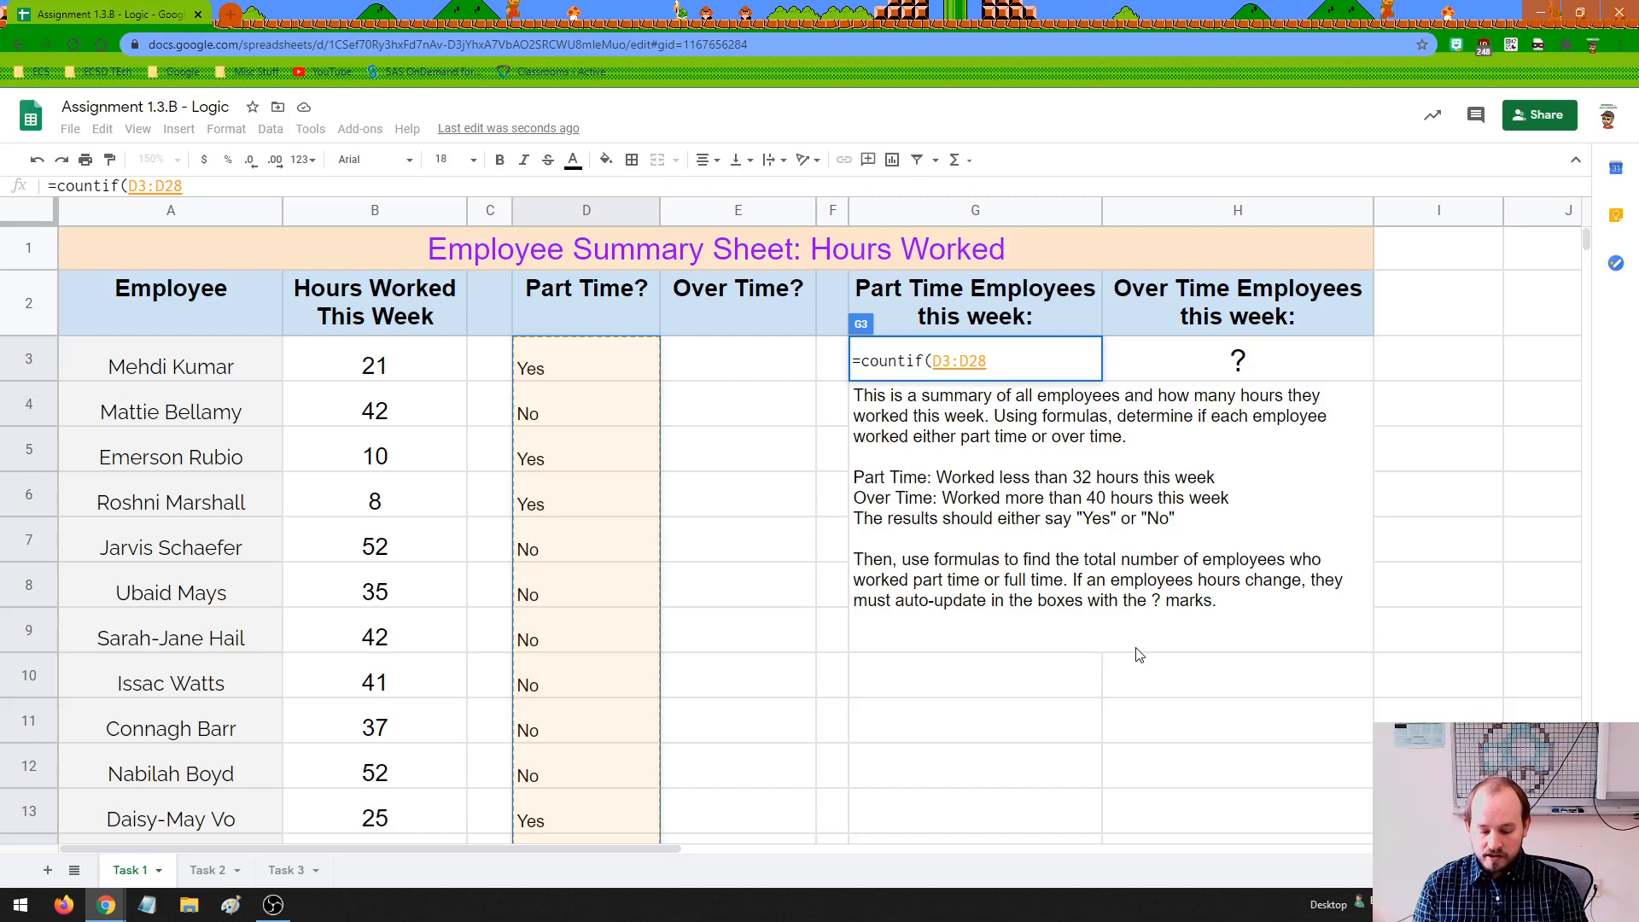
{"action": "type", "text": ","}
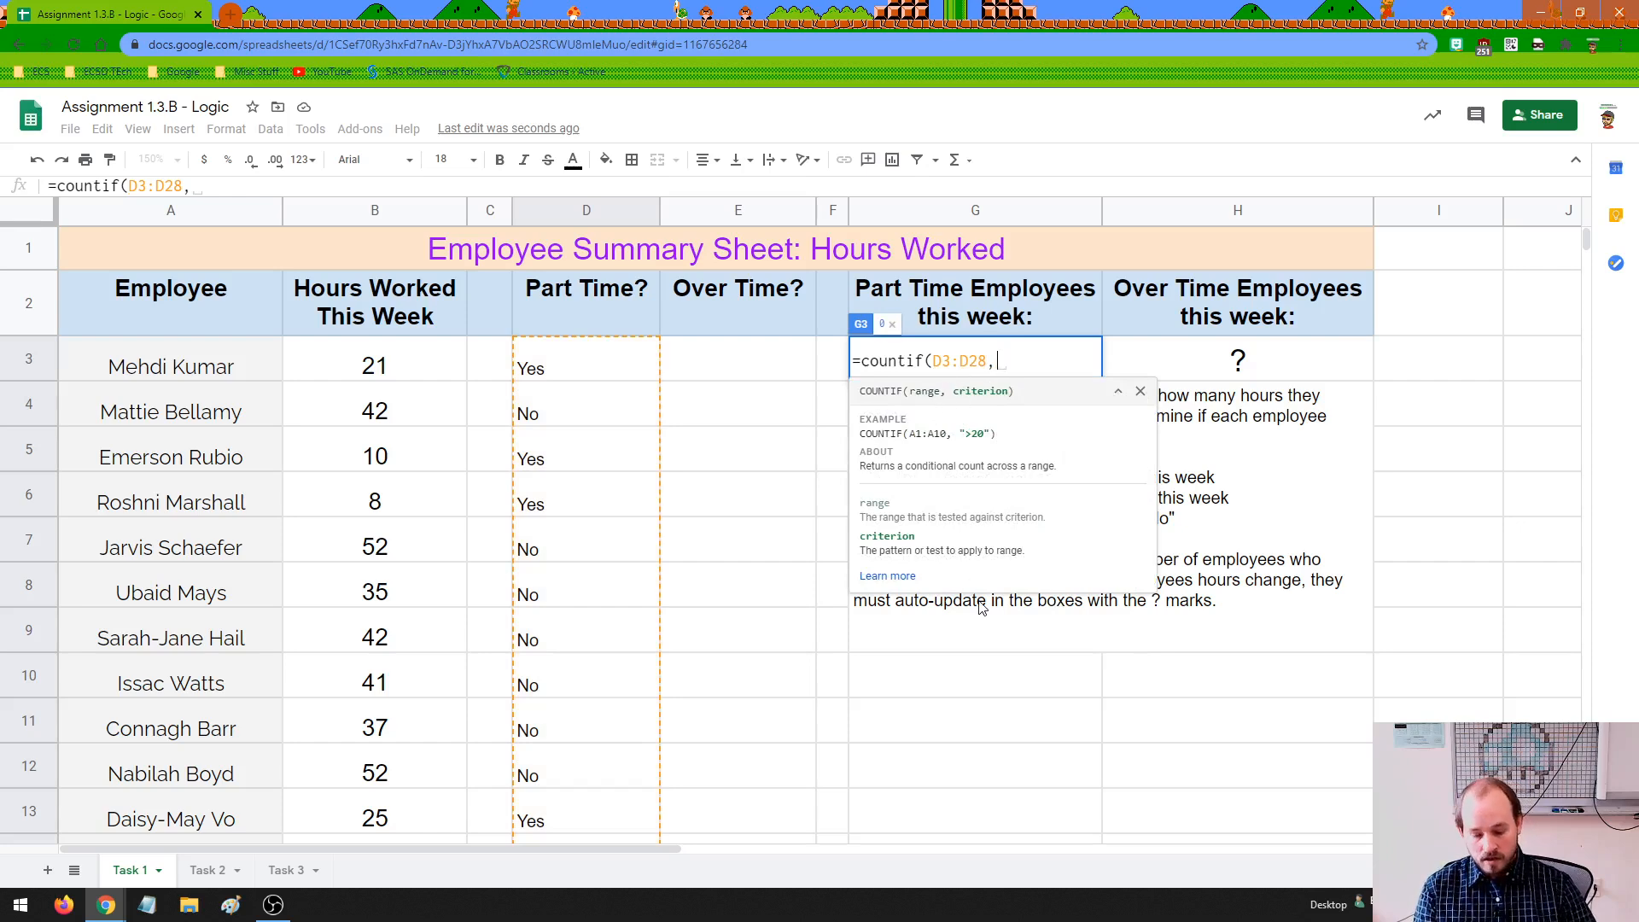
{"action": "type", "text": "\"Yes\""}
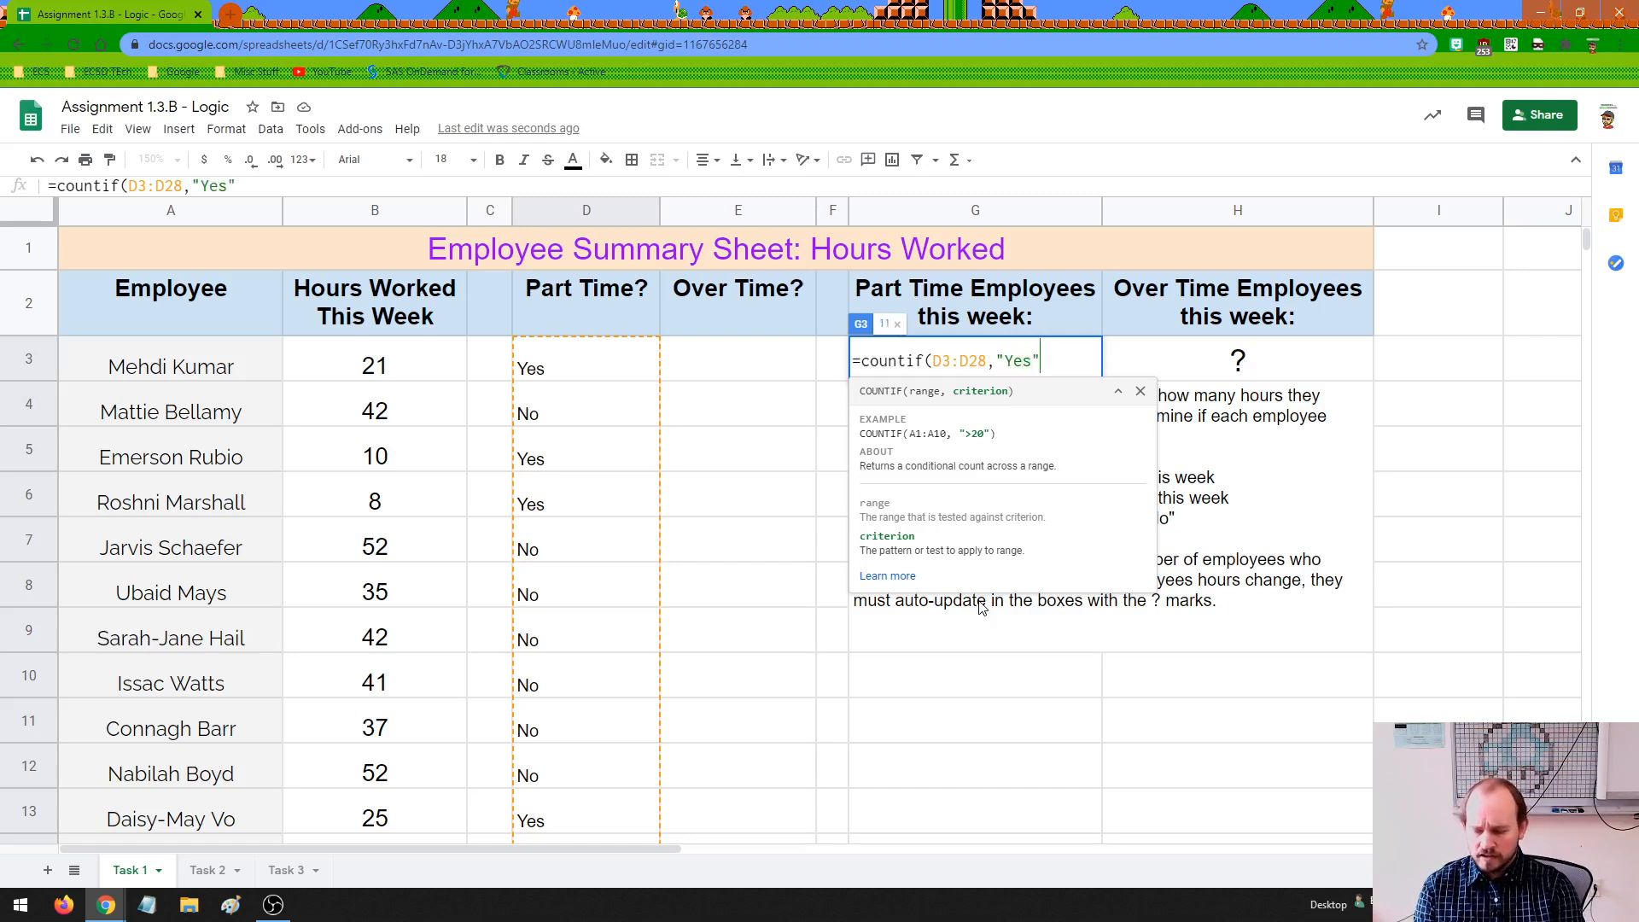
{"action": "type", "text": ")"}
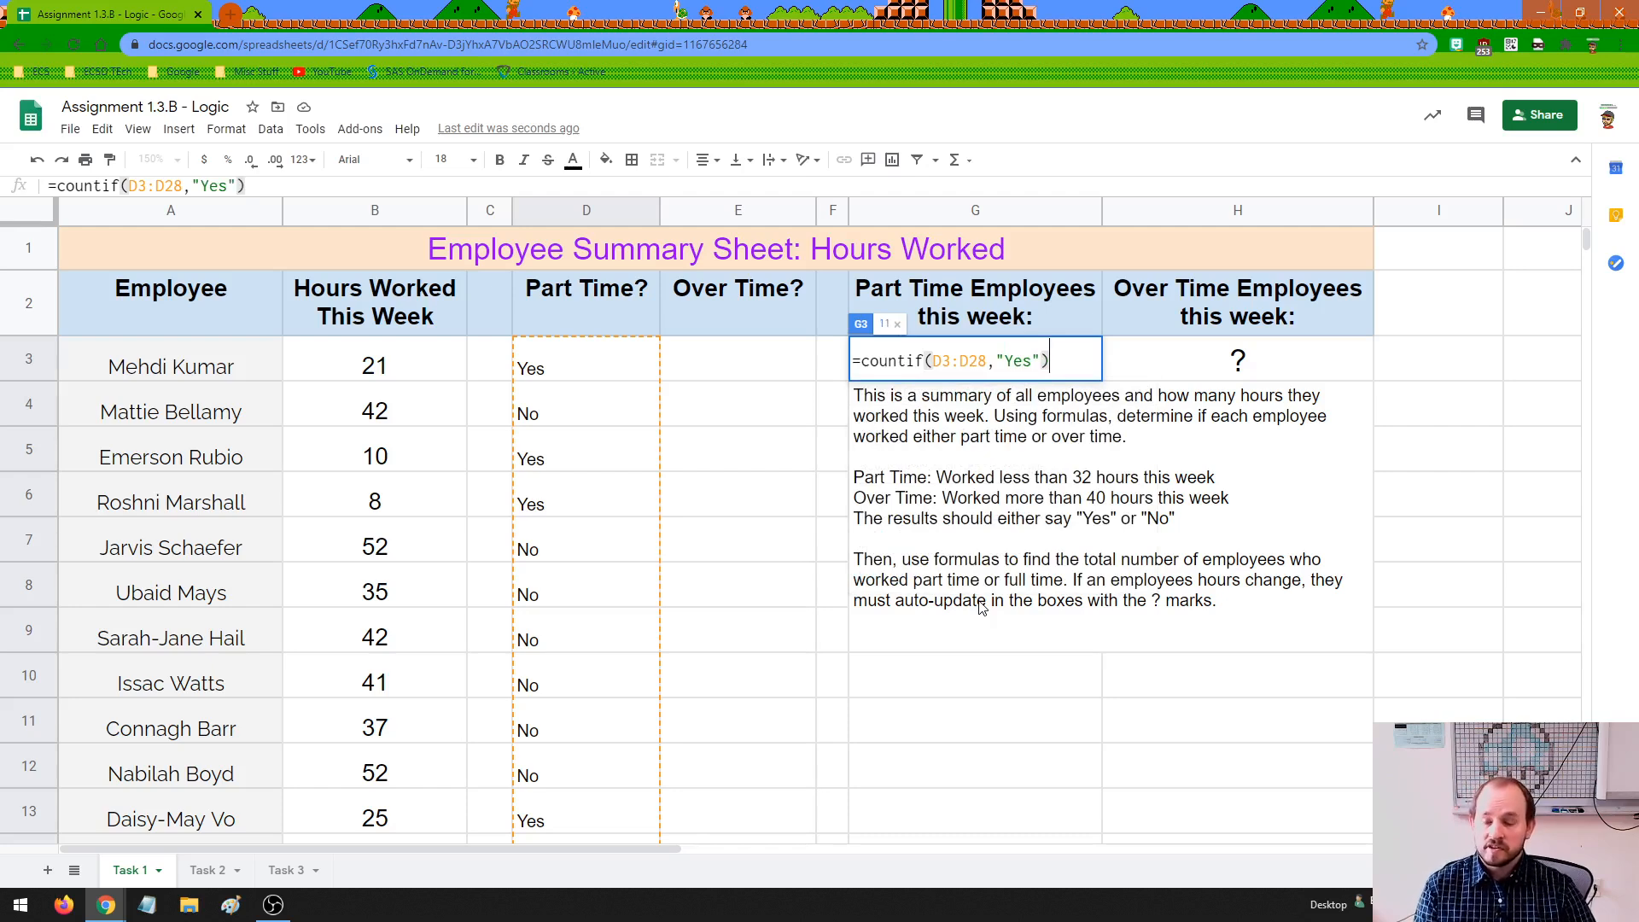
{"action": "key", "text": "Return"}
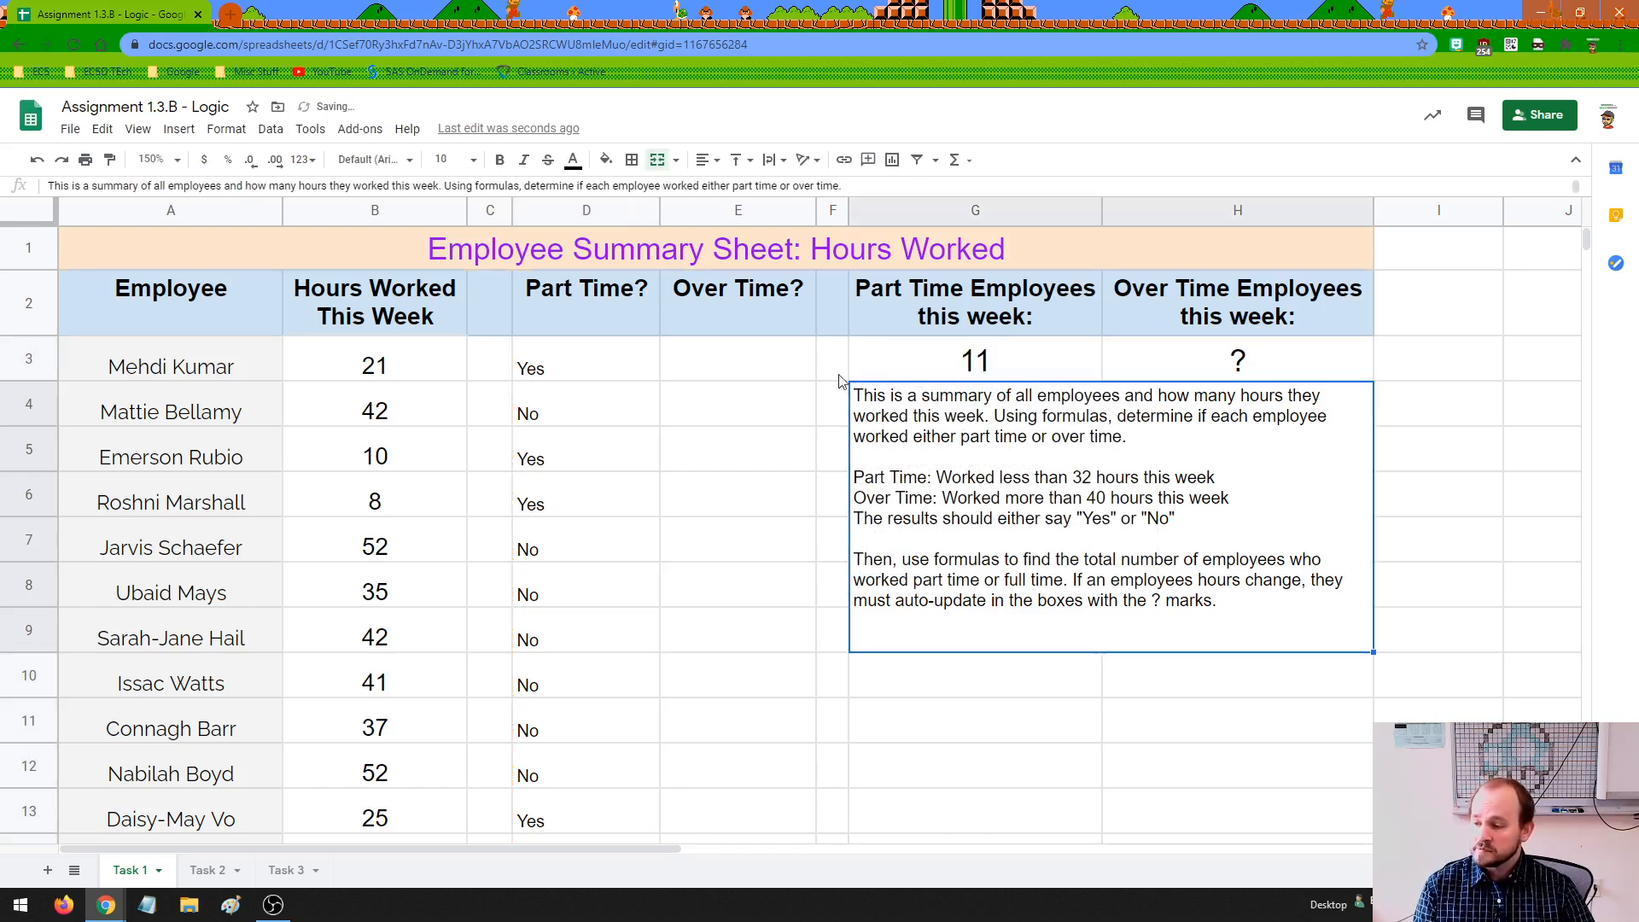
Step: Check the part time total in G3 against the Yes entries in the Part Time? column down to row 28
{"action": "left_click", "coordinate": [916, 368]}
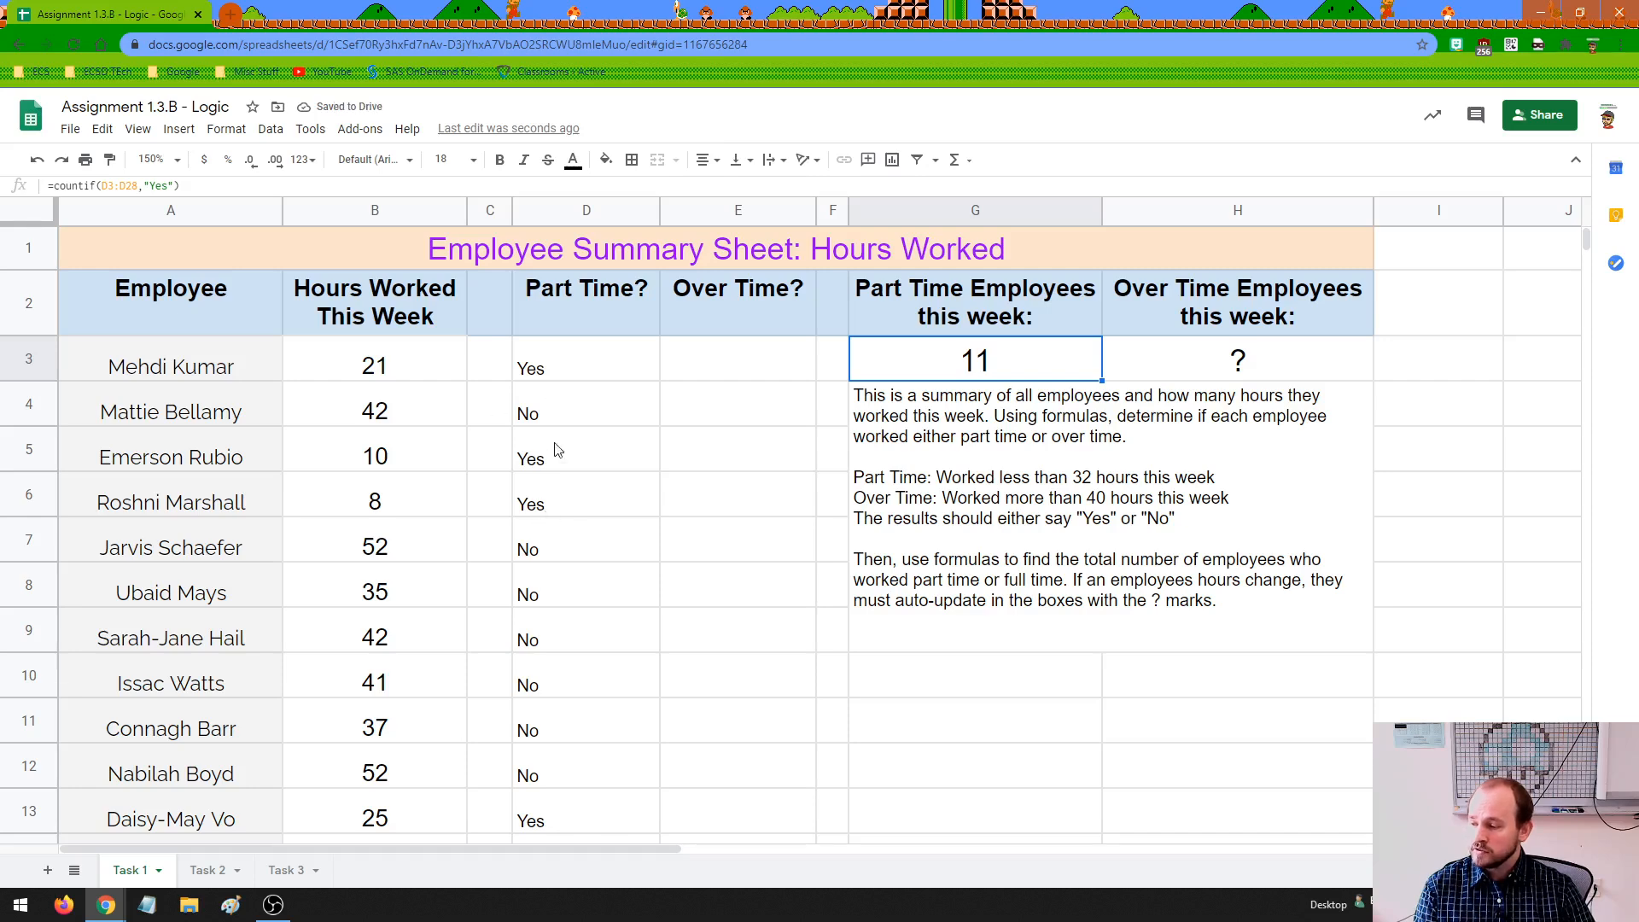
{"action": "scroll", "coordinate": [537, 522], "scroll_direction": "down", "scroll_amount": 10}
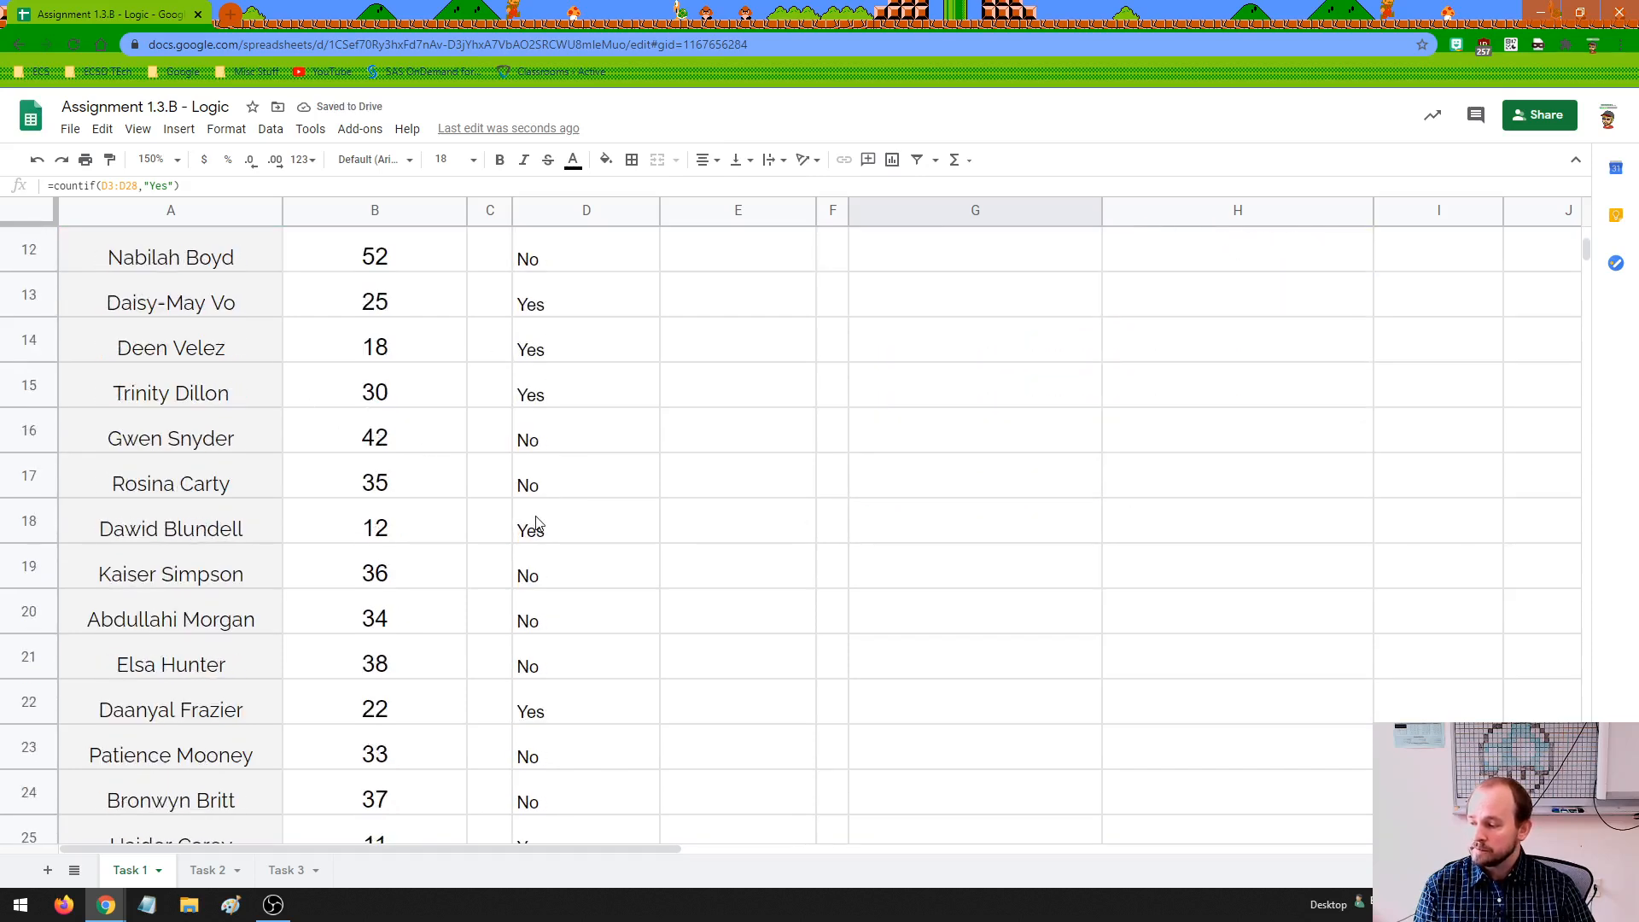
{"action": "scroll", "coordinate": [537, 523], "scroll_direction": "down", "scroll_amount": 2}
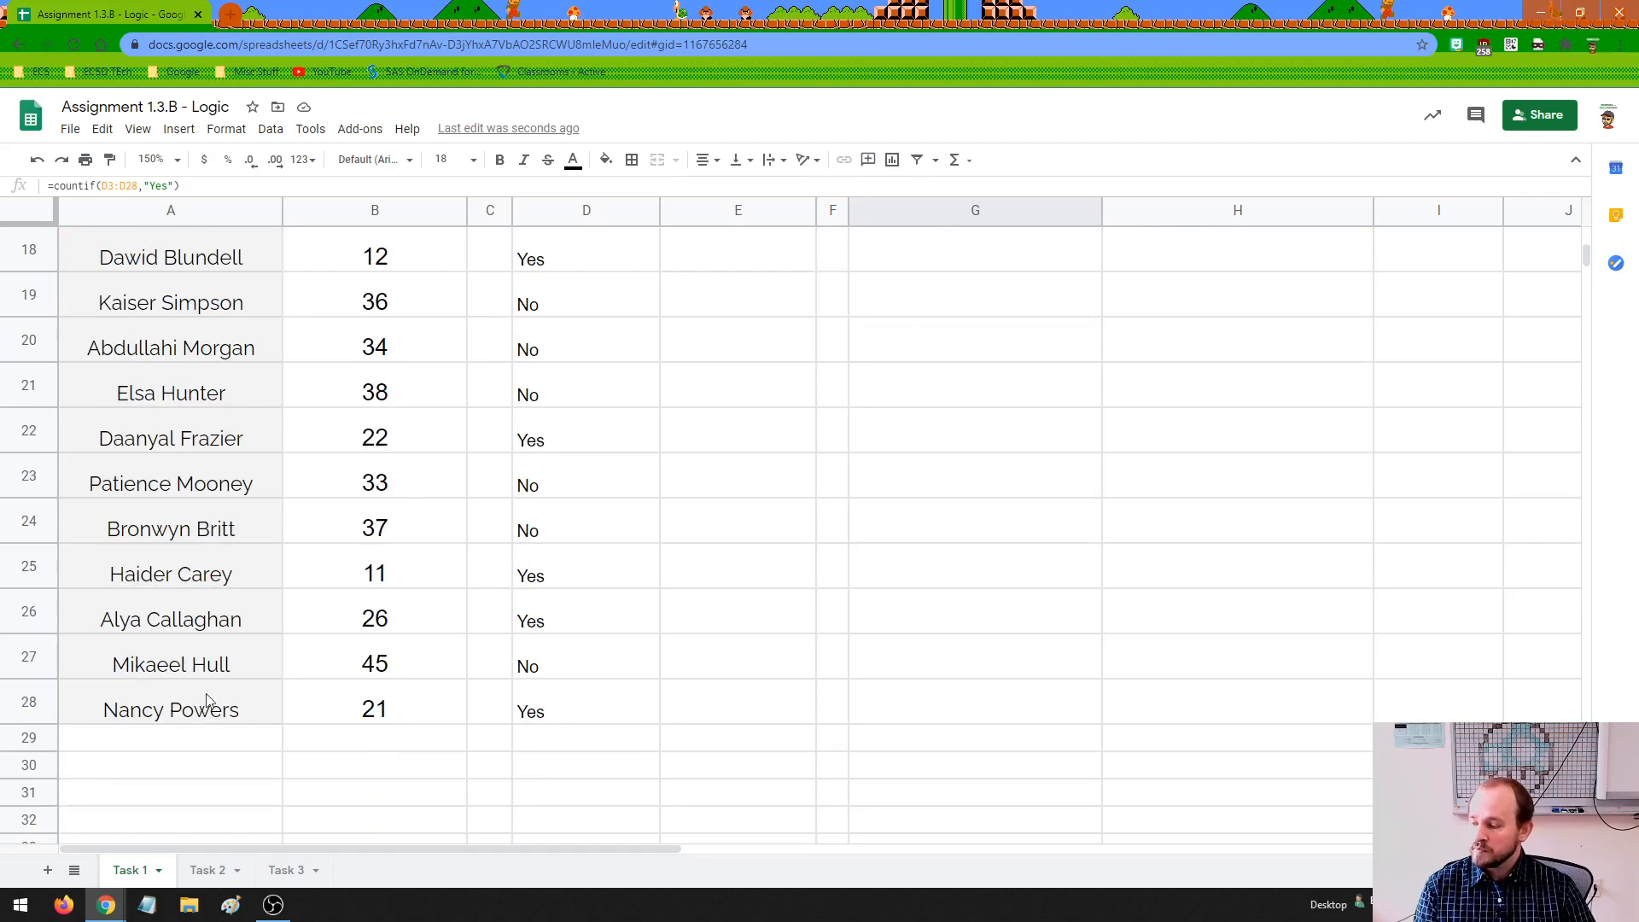
{"action": "scroll", "coordinate": [568, 696], "scroll_direction": "up", "scroll_amount": 9}
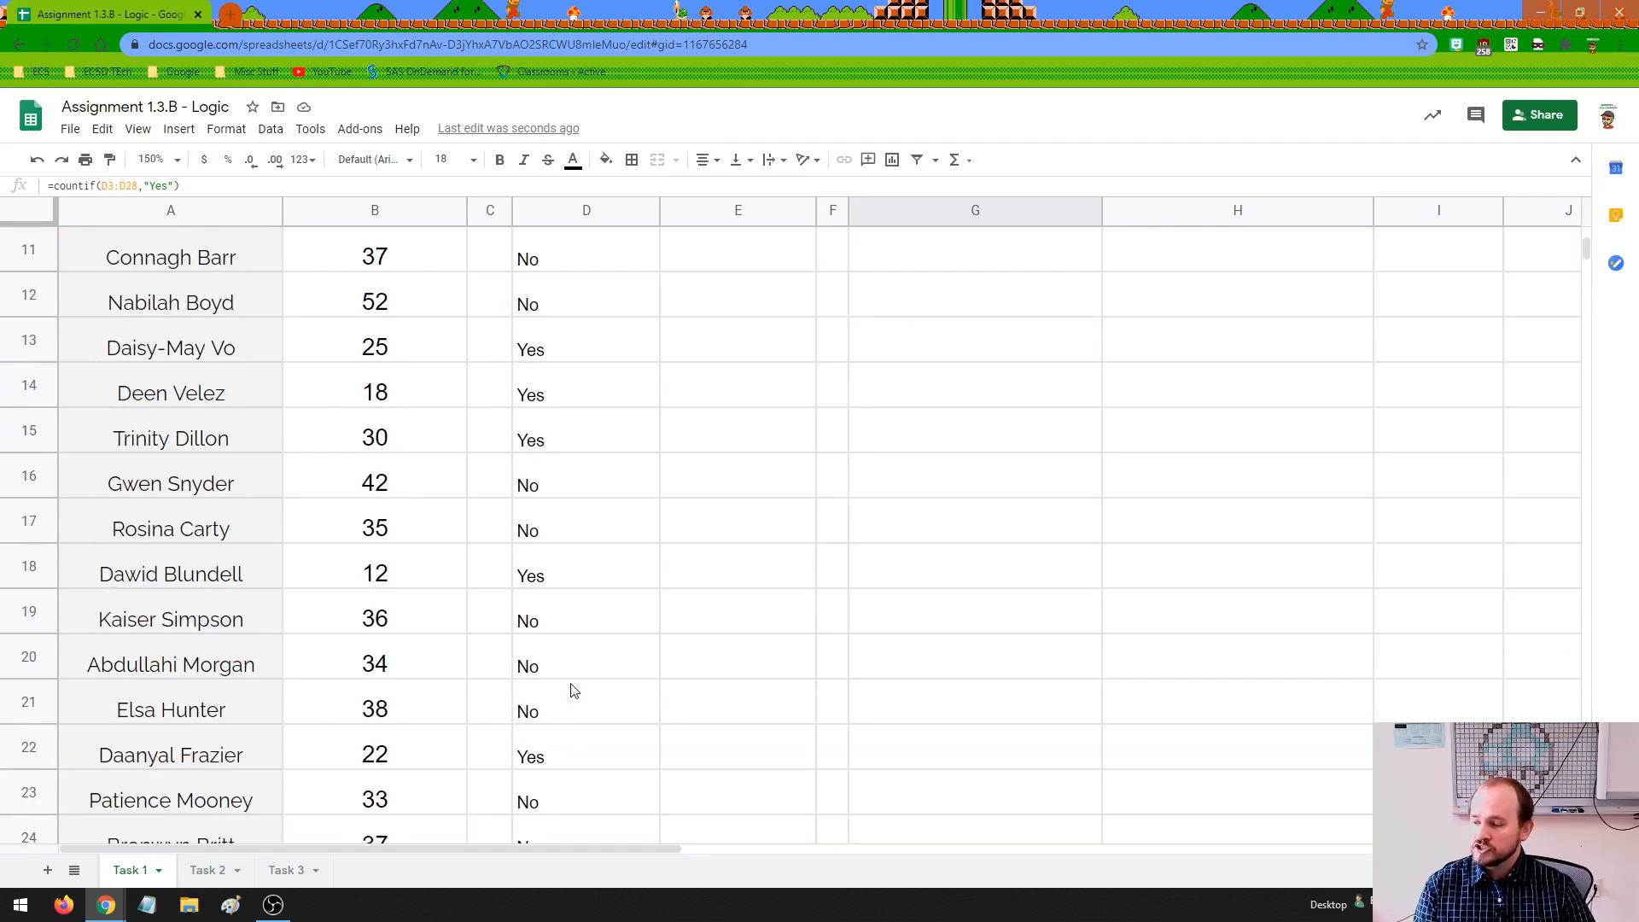
{"action": "scroll", "coordinate": [572, 690], "scroll_direction": "up", "scroll_amount": 3}
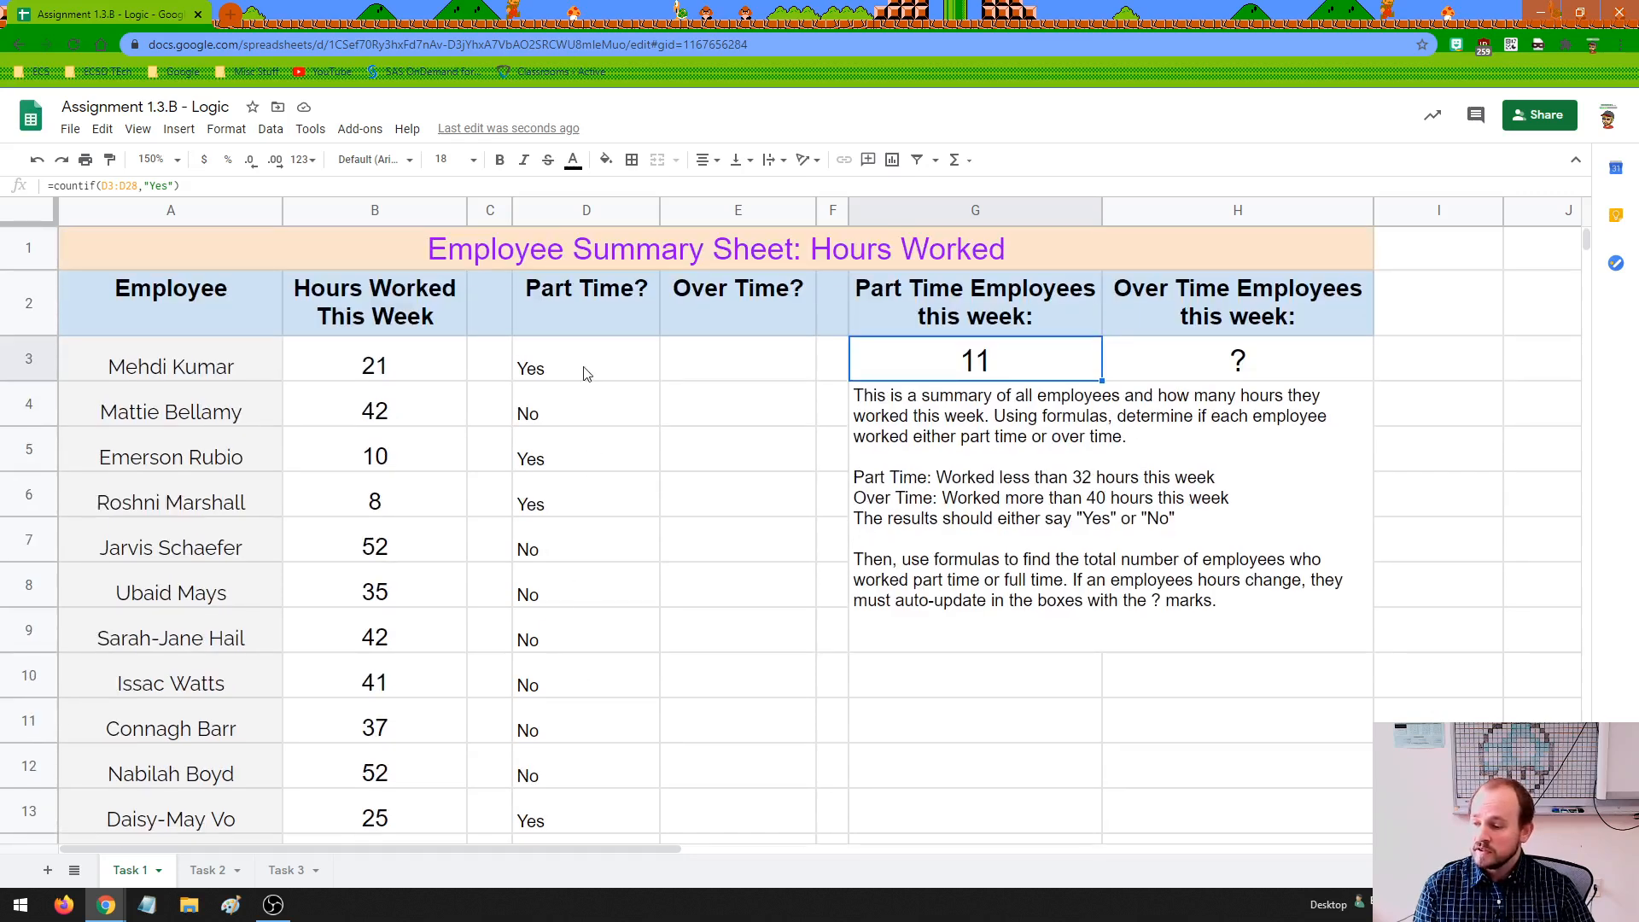
Step: Remove the range and criterion from the part time total formula in G3, leaving only =countif(
{"action": "double_click", "coordinate": [1001, 365]}
{"action": "key", "text": "shift+Left"}
{"action": "key", "text": "shift+Left"}
{"action": "key", "text": "shift+Left"}
{"action": "key", "text": "shift+Left"}
{"action": "key", "text": "shift+Left"}
{"action": "key", "text": "shift+Left"}
{"action": "key", "text": "shift+Left"}
{"action": "key", "text": "shift+Left"}
{"action": "key", "text": "shift+Left"}
{"action": "key", "text": "shift+Left"}
{"action": "key", "text": "shift+Left"}
{"action": "key", "text": "shift+Left"}
{"action": "key", "text": "shift+Left"}
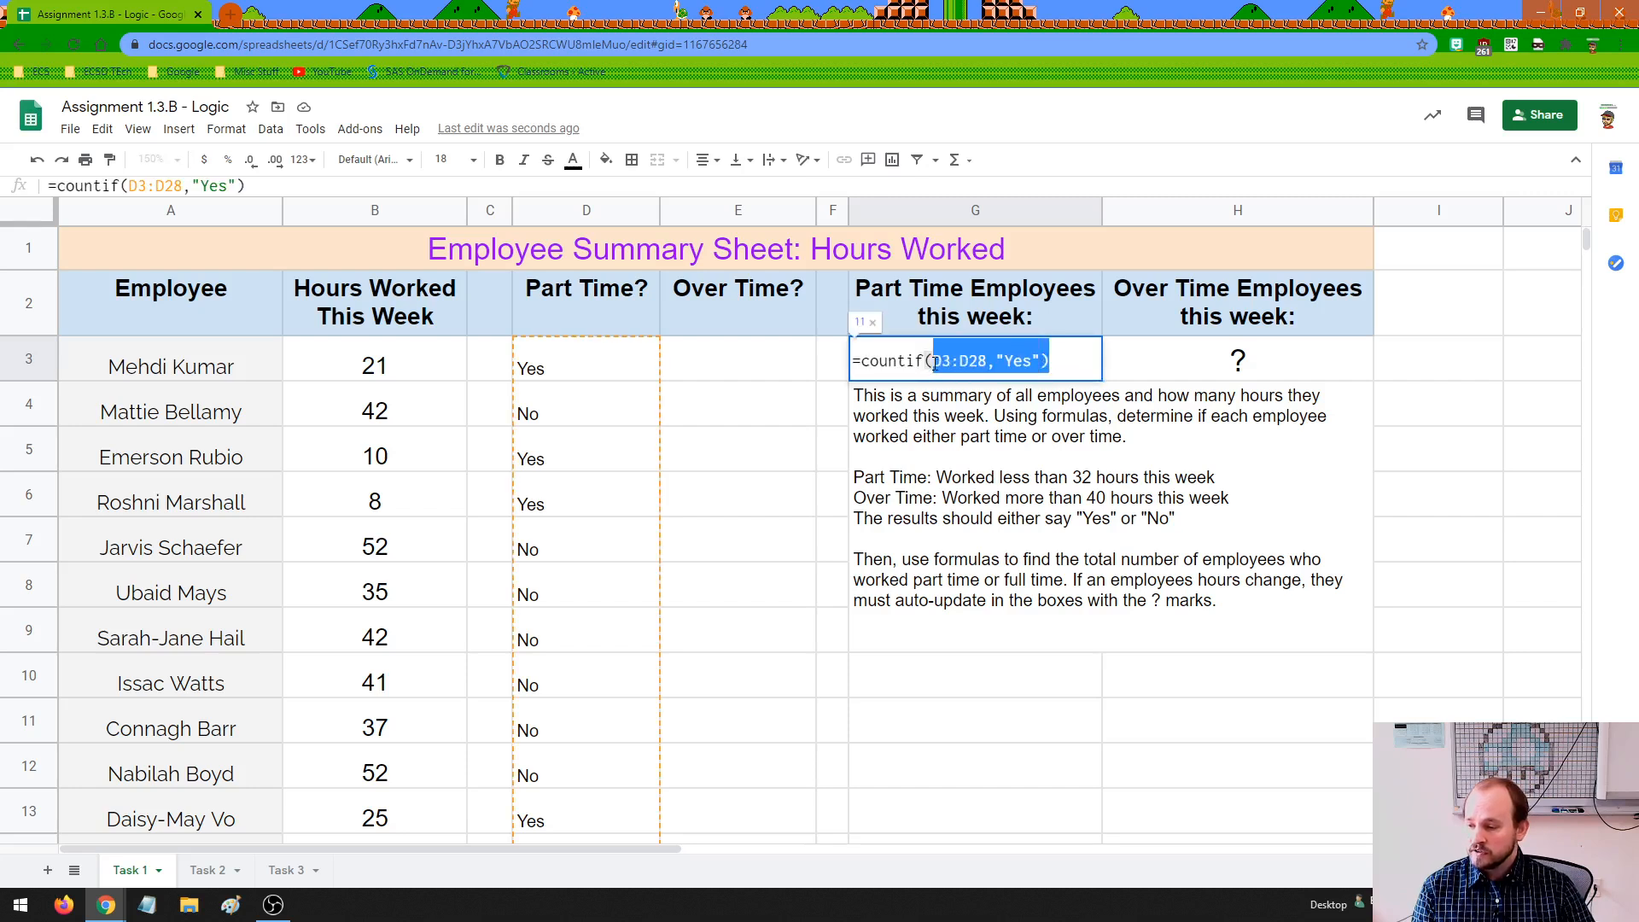
{"action": "key", "text": "BackSpace"}
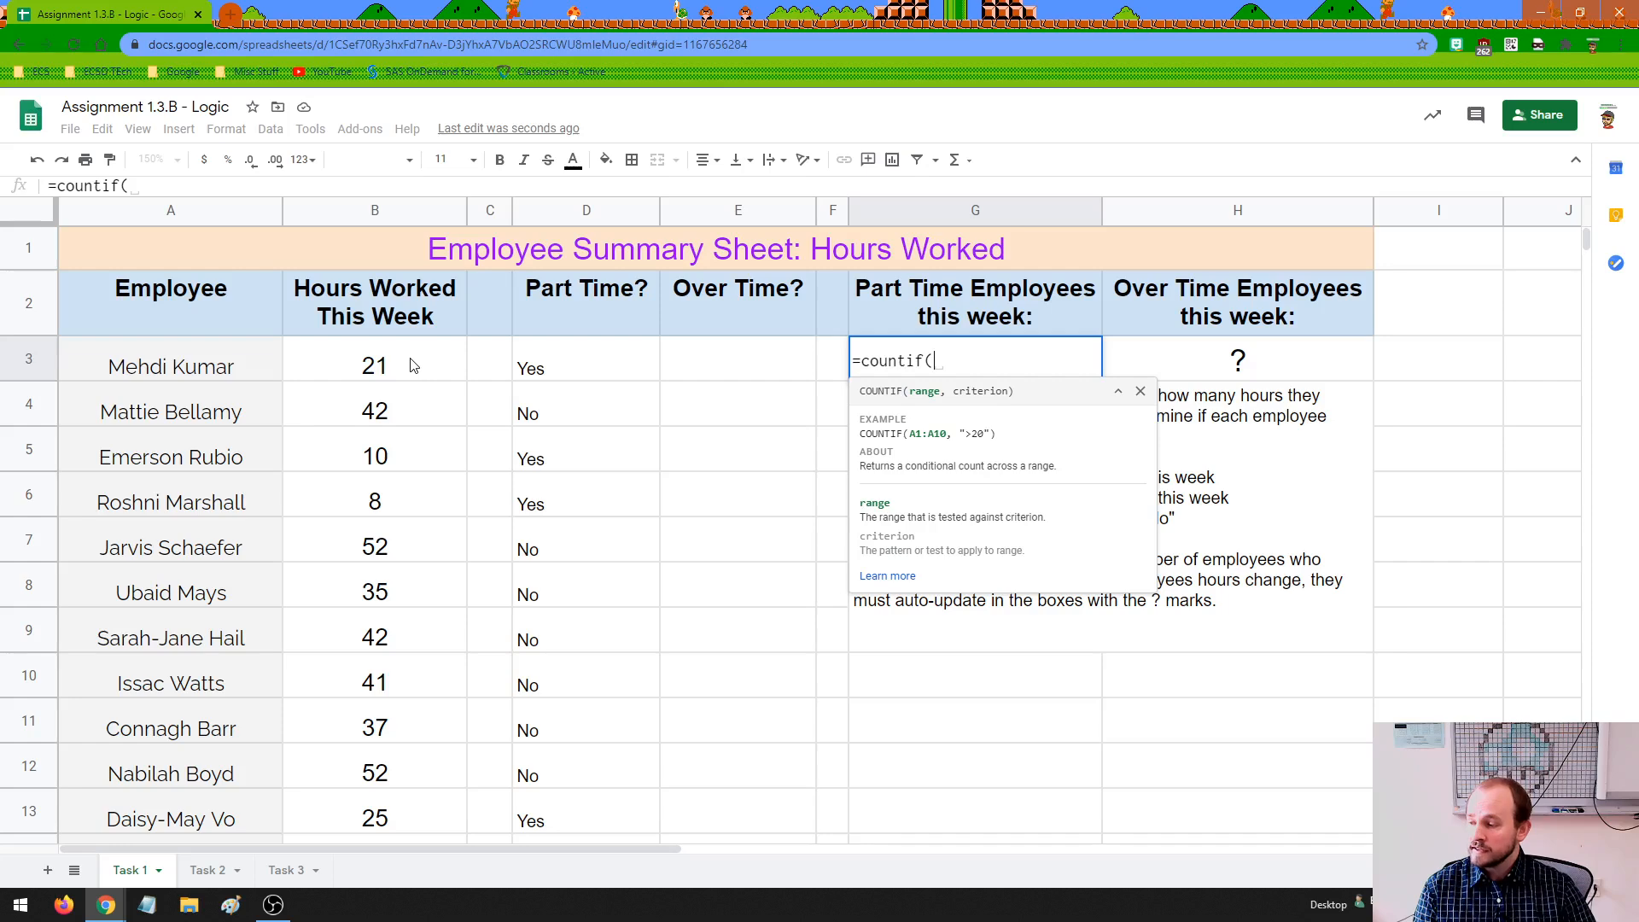
Step: Complete the G3 formula as =countif(B3:B28,"<32") to count part time employees directly from the hours worked
{"action": "left_click_drag", "start_coordinate": [413, 366], "coordinate": [395, 800]}
{"action": "scroll", "coordinate": [531, 613], "scroll_direction": "up", "scroll_amount": 4}
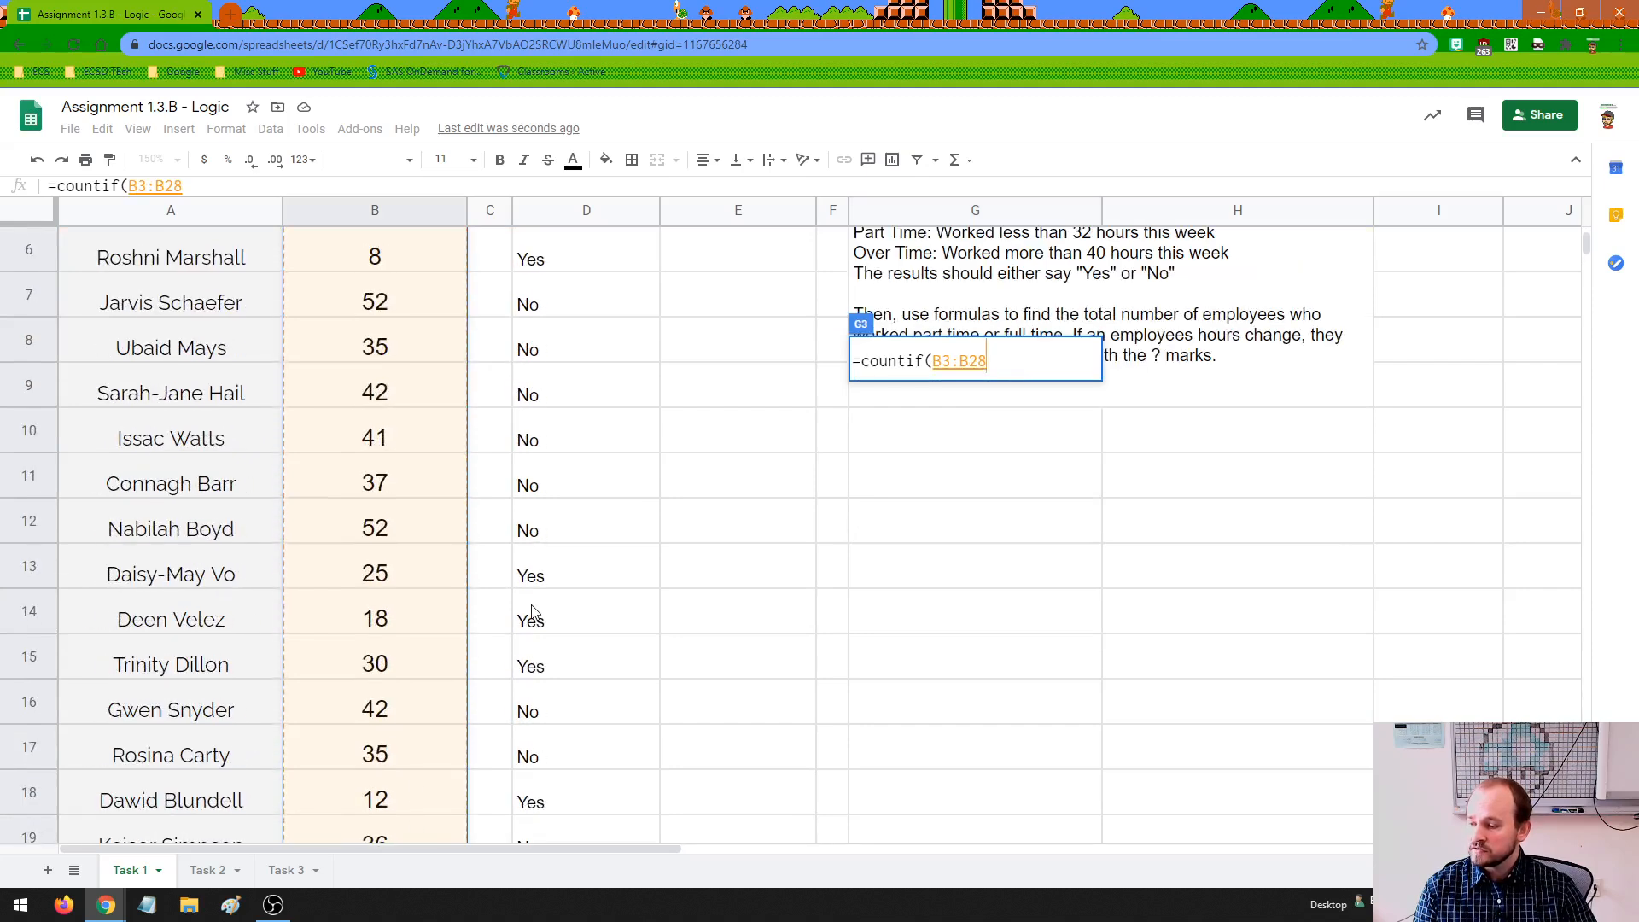
{"action": "scroll", "coordinate": [532, 613], "scroll_direction": "up", "scroll_amount": 2}
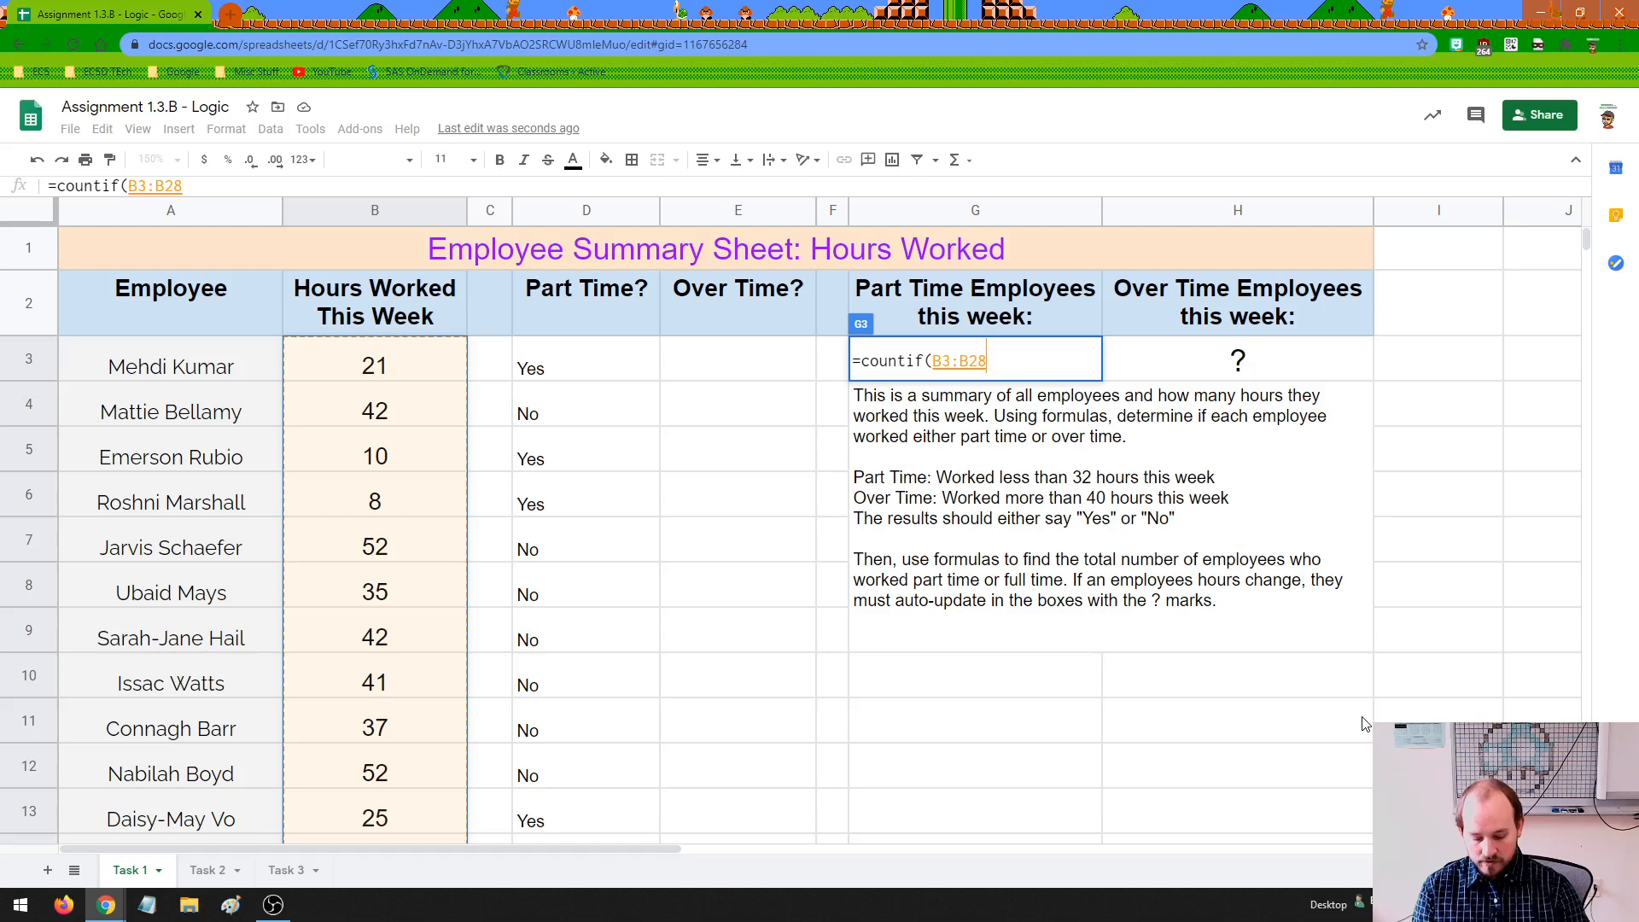
{"action": "type", "text": ","}
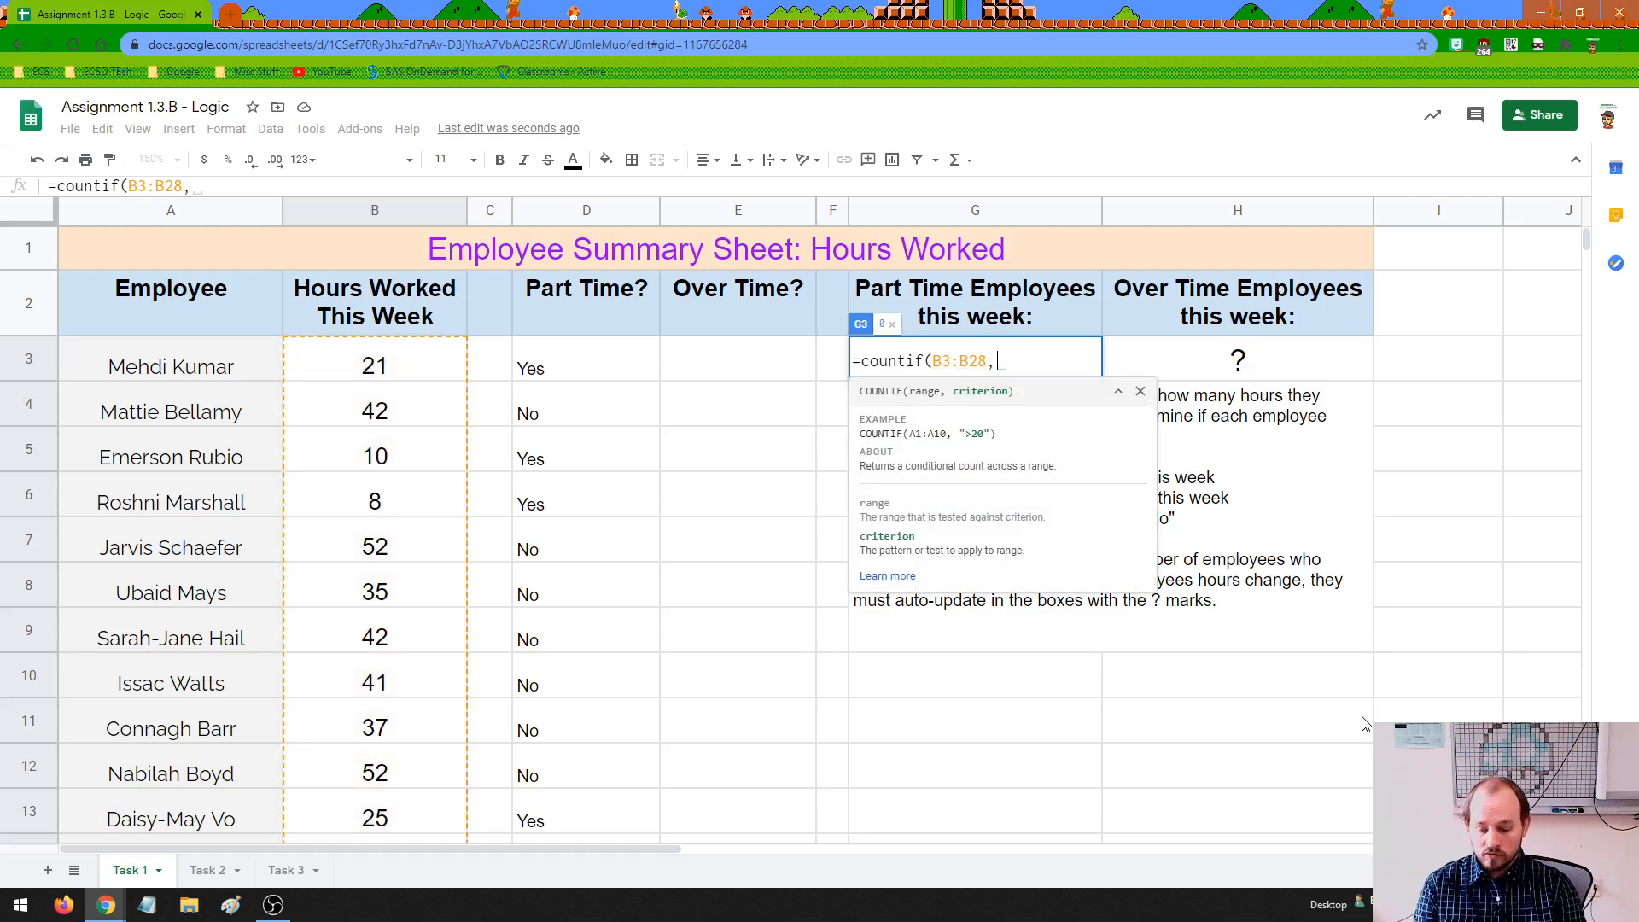
{"action": "type", "text": "\"<3"}
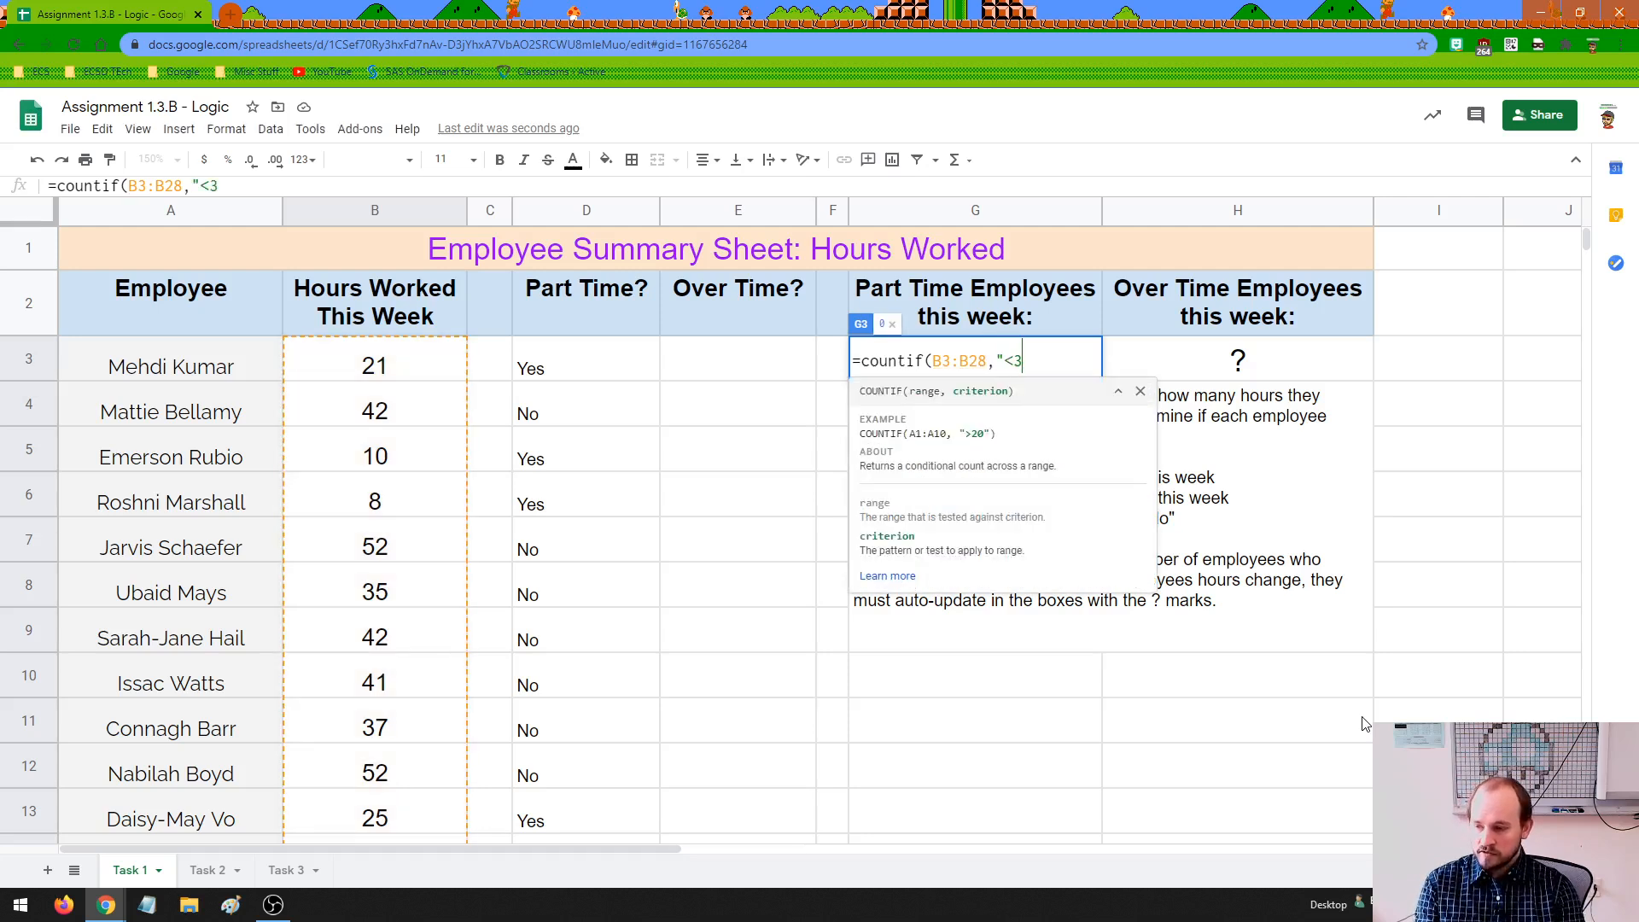
{"action": "type", "text": "2\")"}
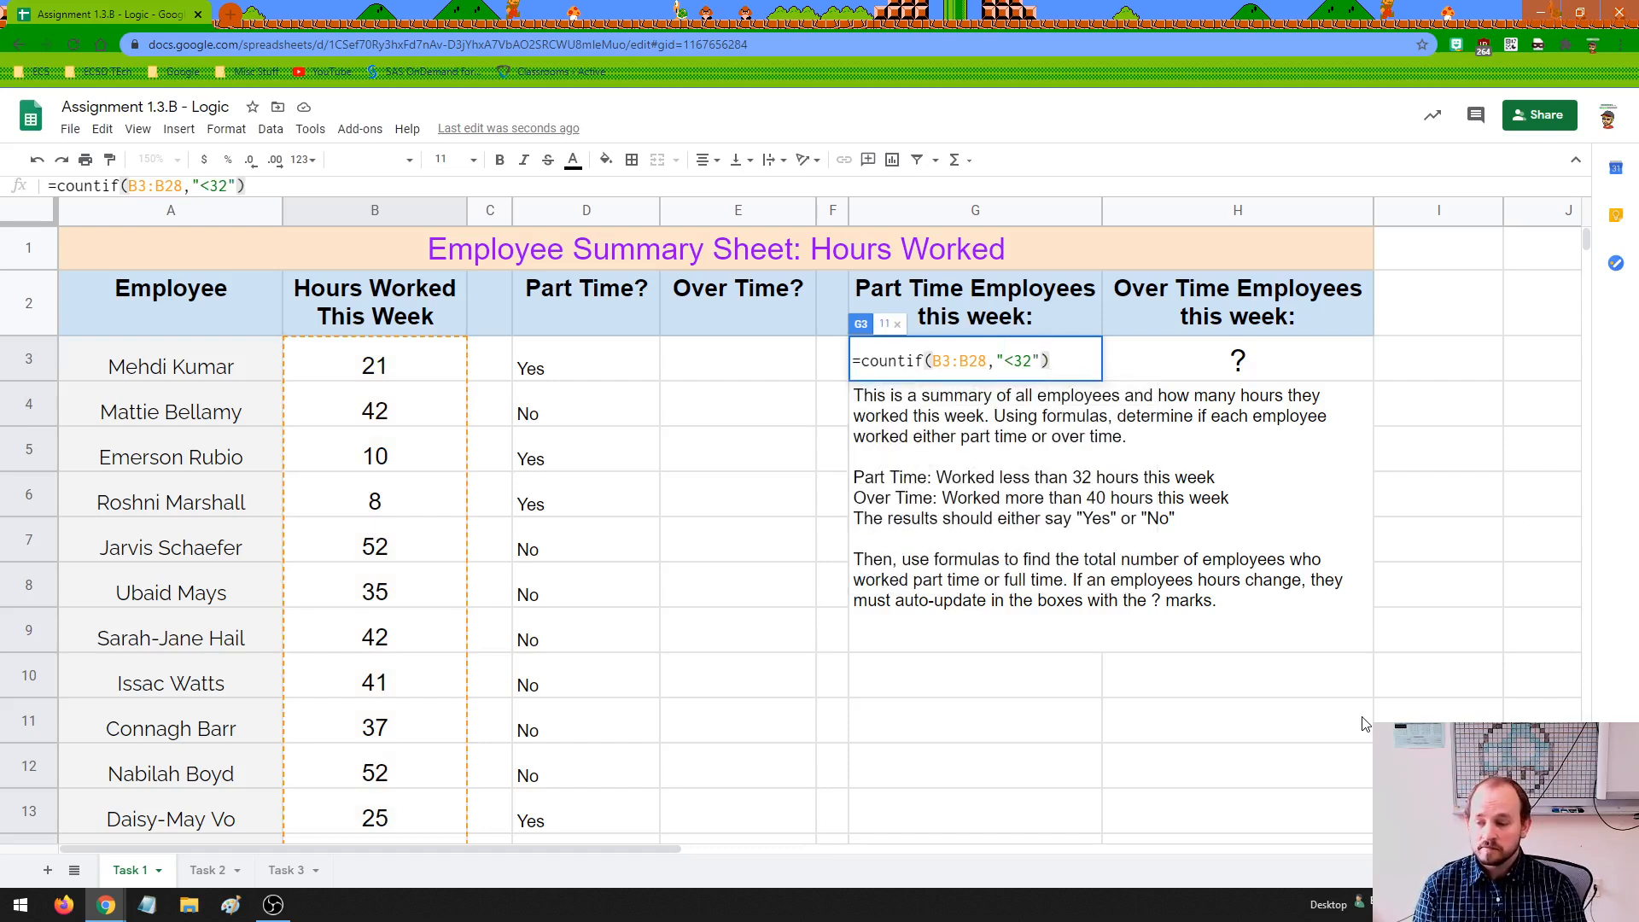
{"action": "key", "text": "Return"}
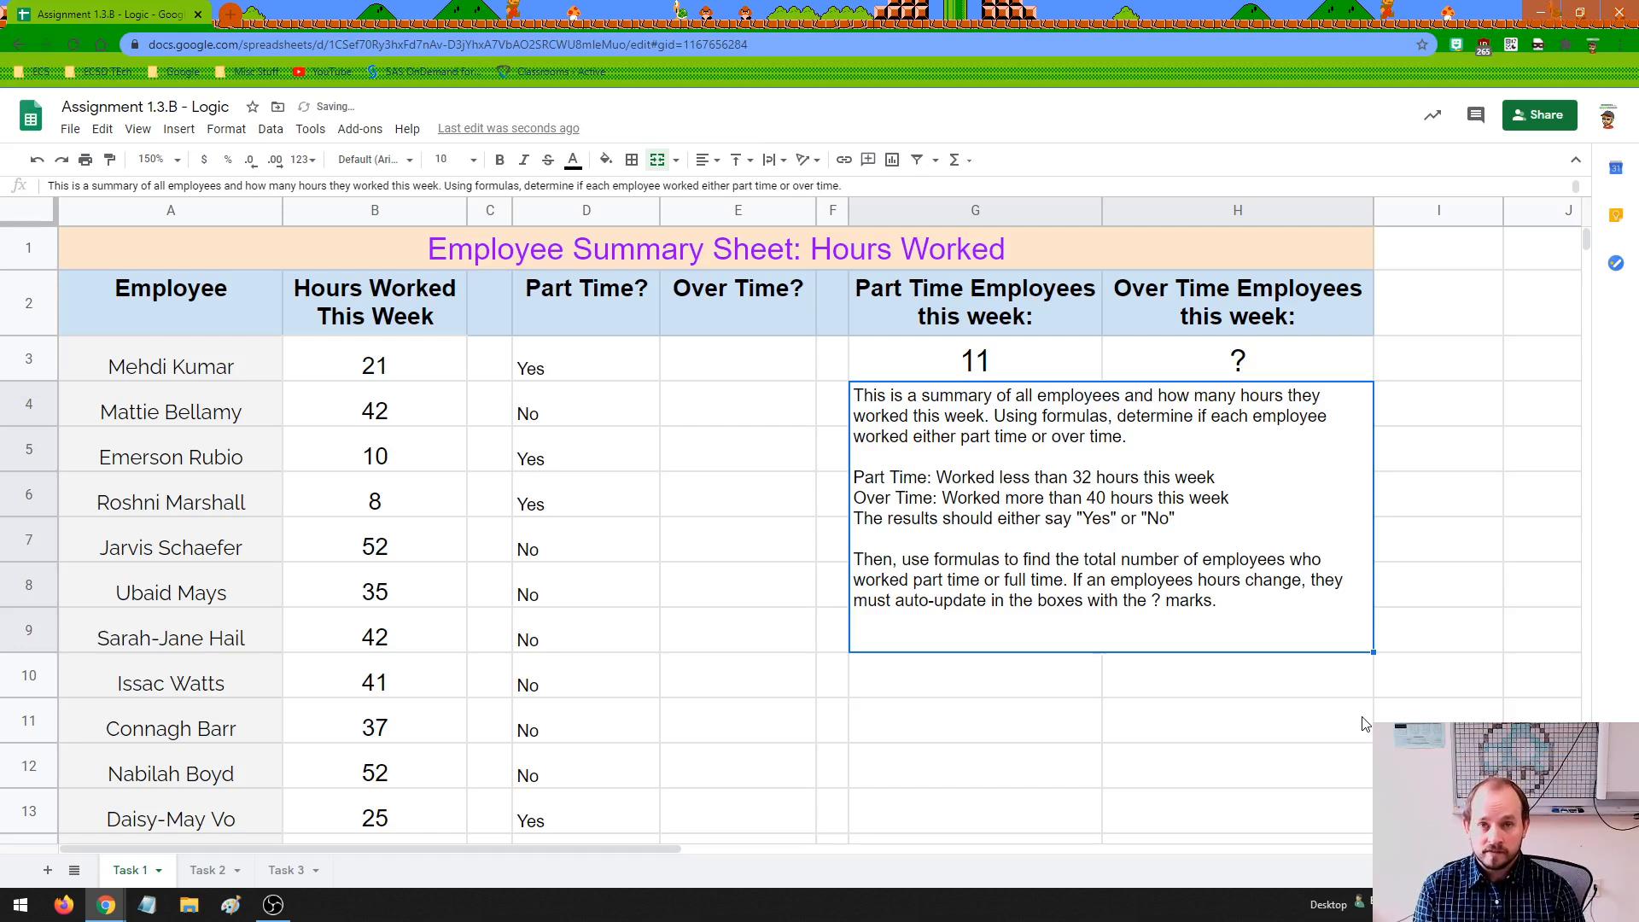